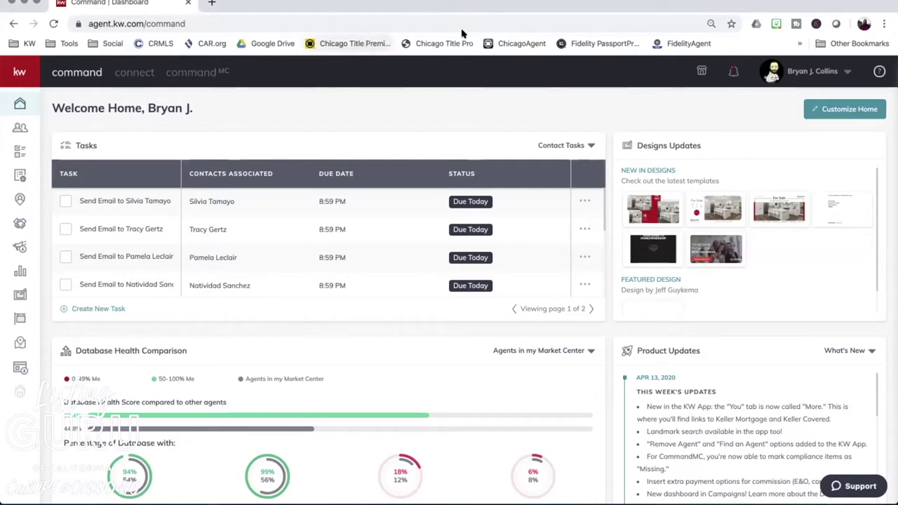
# - Open the ChicagoAgent ONE site from its bookmark and go to the Premium section
pyautogui.click(520, 43)
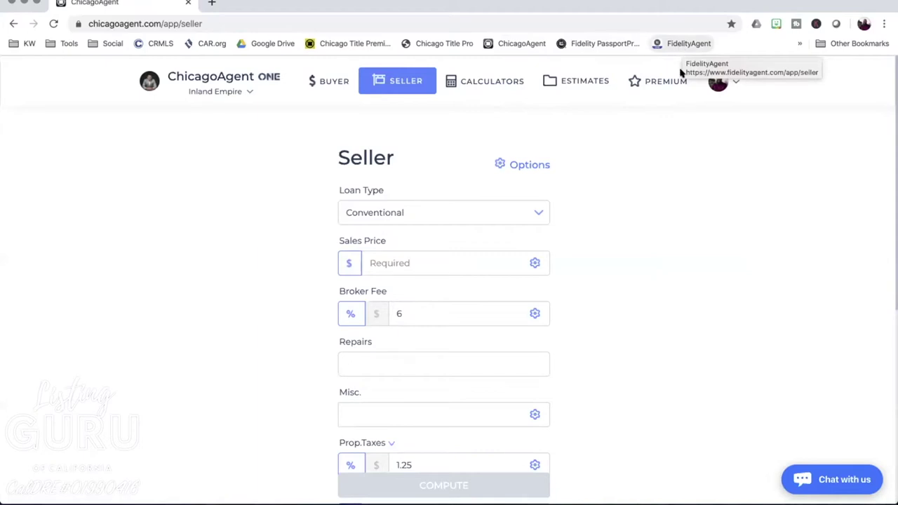
pyautogui.click(647, 79)
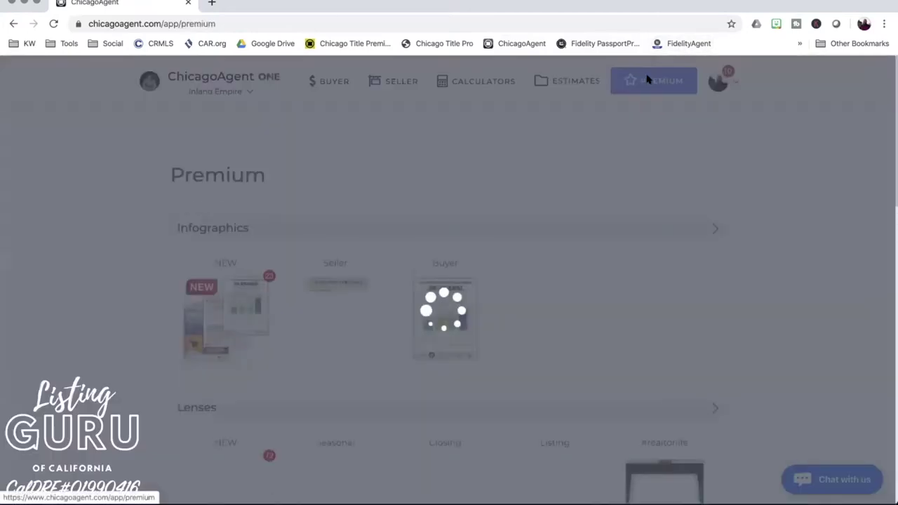
# - Open the Monthly Payment calculator's Monthly Affordability page from Lead Gen Calculators
pyautogui.scroll(-6, 444, 291)
pyautogui.scroll(-2, 445, 291)
pyautogui.scroll(-1, 566, 308)
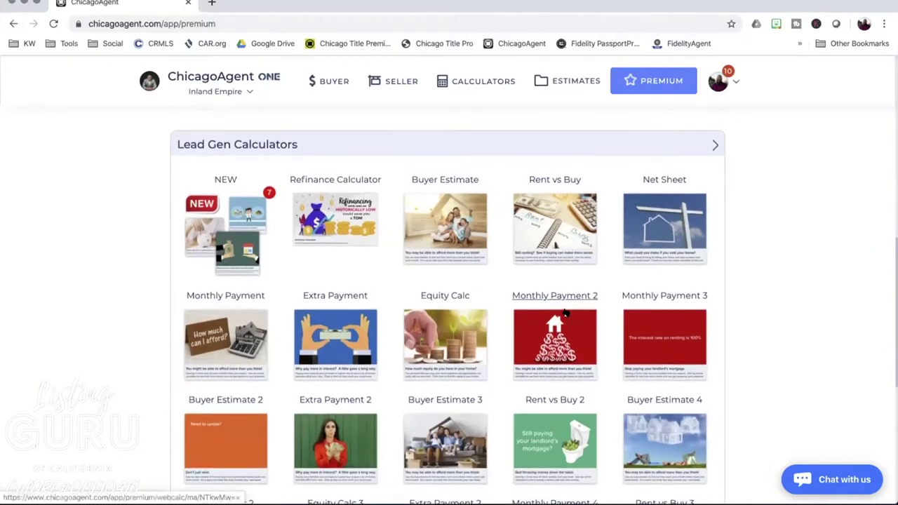
pyautogui.scroll(-1, 566, 308)
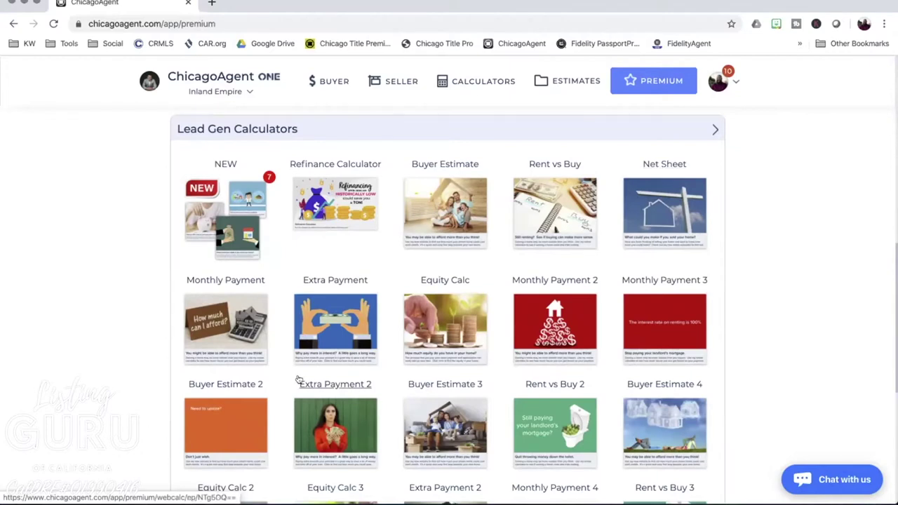
pyautogui.scroll(-1, 392, 309)
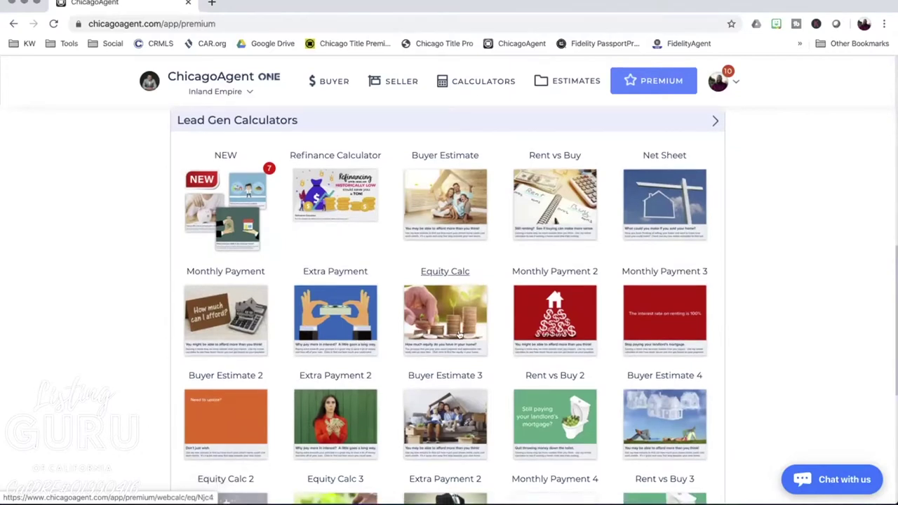
pyautogui.scroll(-1, 459, 335)
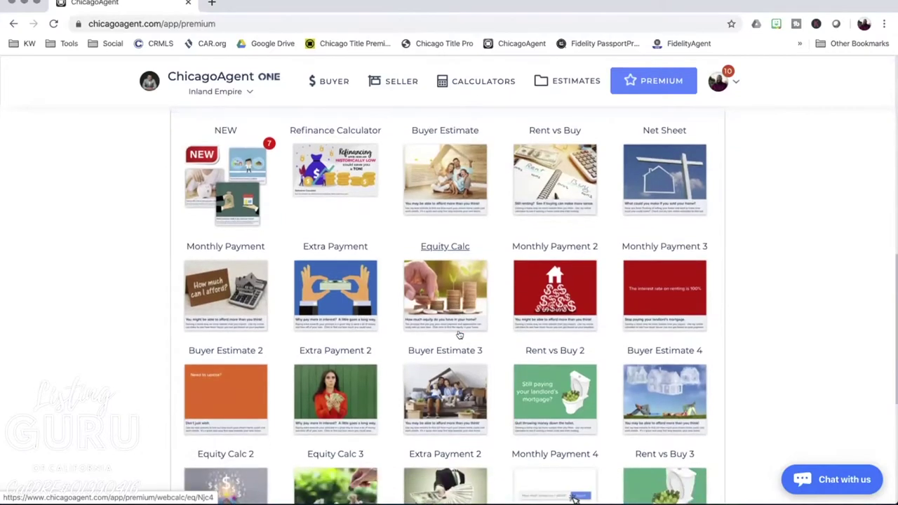
pyautogui.click(225, 258)
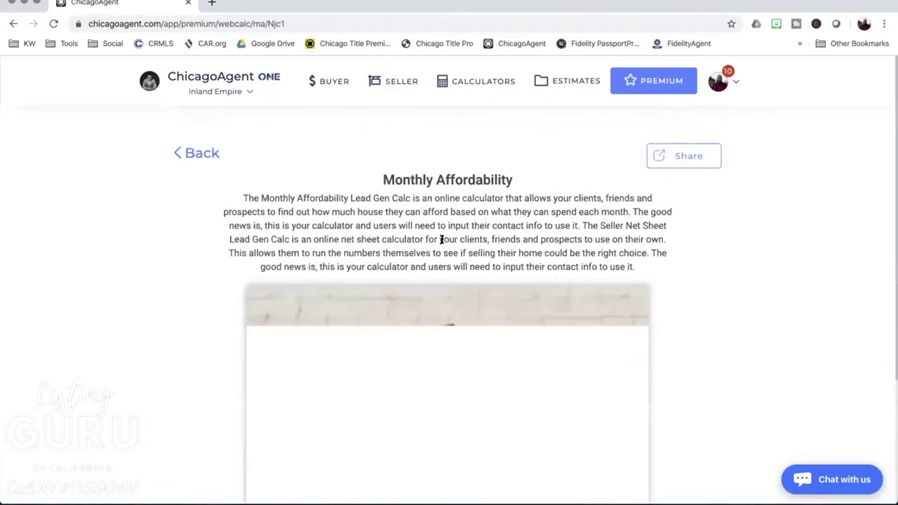
# - Open the 'How much can I afford?' calculator preview below the description
pyautogui.scroll(-5, 392, 280)
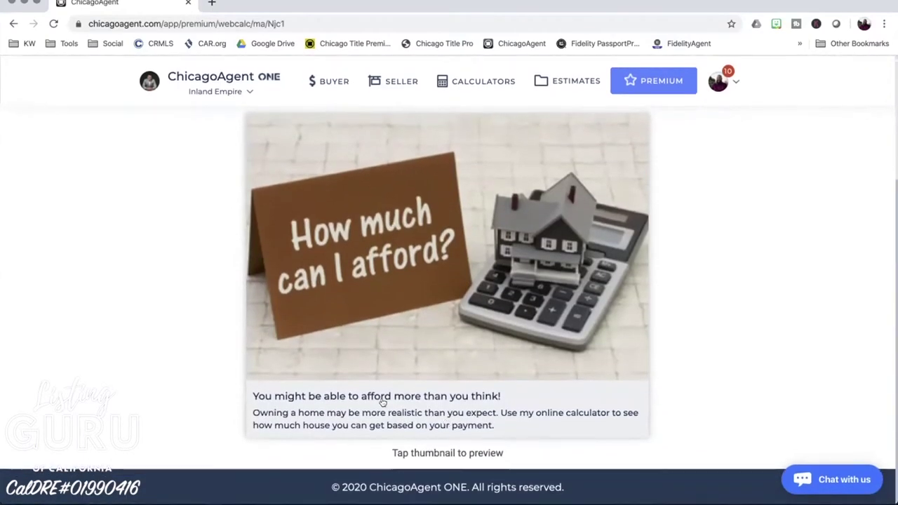
pyautogui.scroll(3, 386, 354)
pyautogui.scroll(1, 385, 355)
pyautogui.scroll(-5, 386, 372)
pyautogui.click(387, 400)
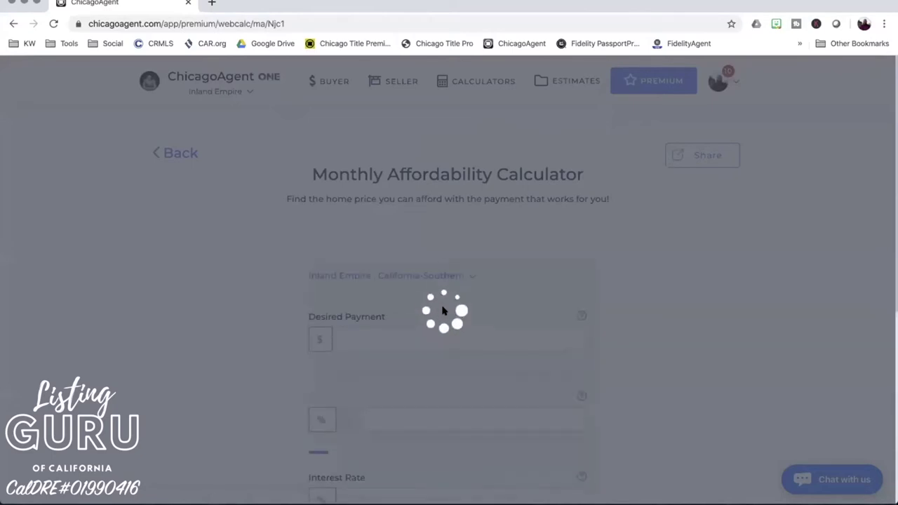
# - Enter a desired monthly payment of 1,800 in the calculator
pyautogui.scroll(-1, 443, 309)
pyautogui.scroll(2, 381, 166)
pyautogui.scroll(-1, 383, 320)
pyautogui.click(365, 282)
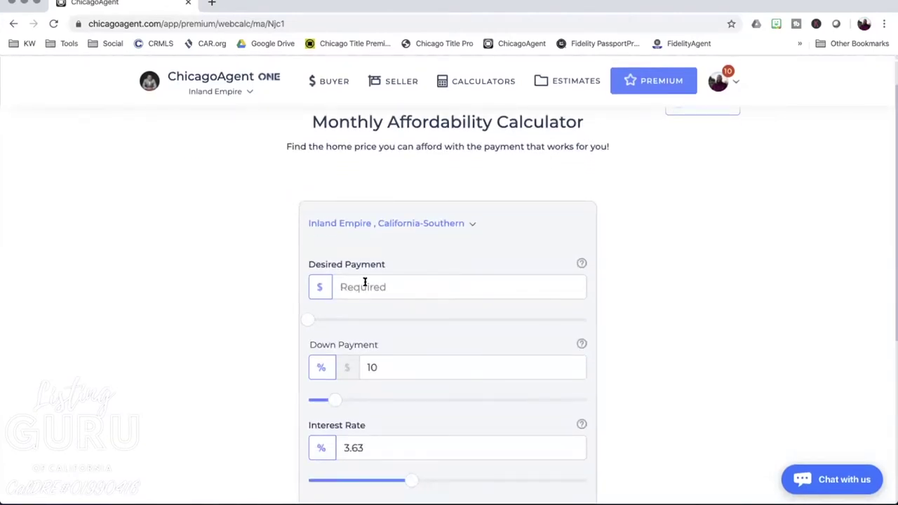
pyautogui.write('1,800')
# - Change the down payment from 10 to 5% and calculate a $280,694 home price
pyautogui.scroll(-2, 473, 360)
pyautogui.doubleClick(382, 279)
pyautogui.write('5')
pyautogui.scroll(-4, 629, 415)
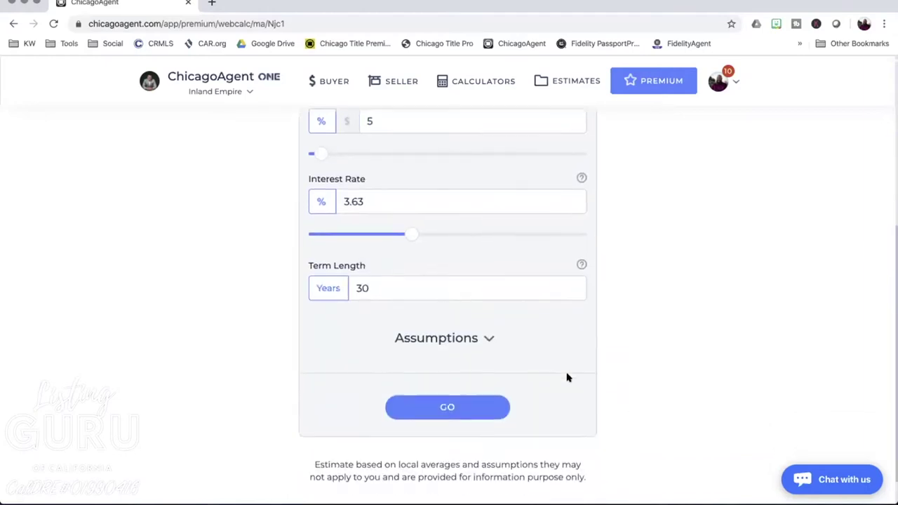
pyautogui.click(476, 419)
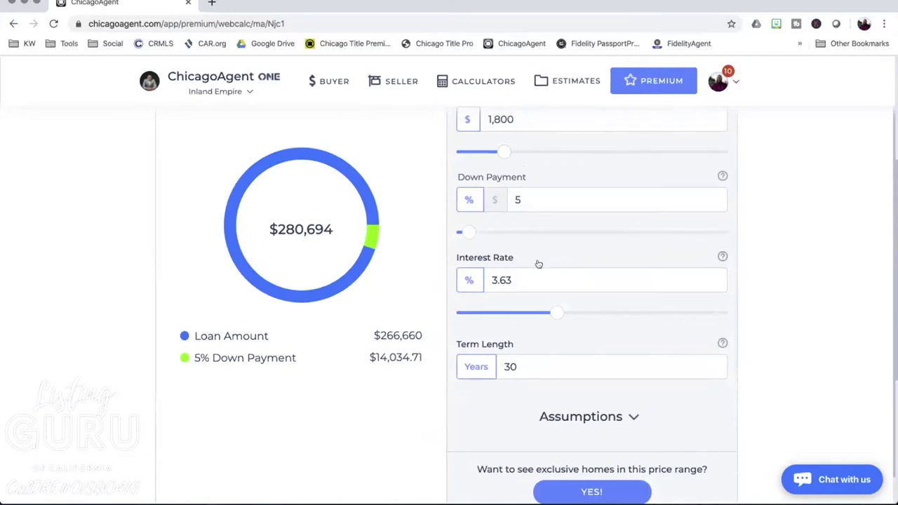
pyautogui.scroll(3, 537, 262)
pyautogui.scroll(-5, 538, 264)
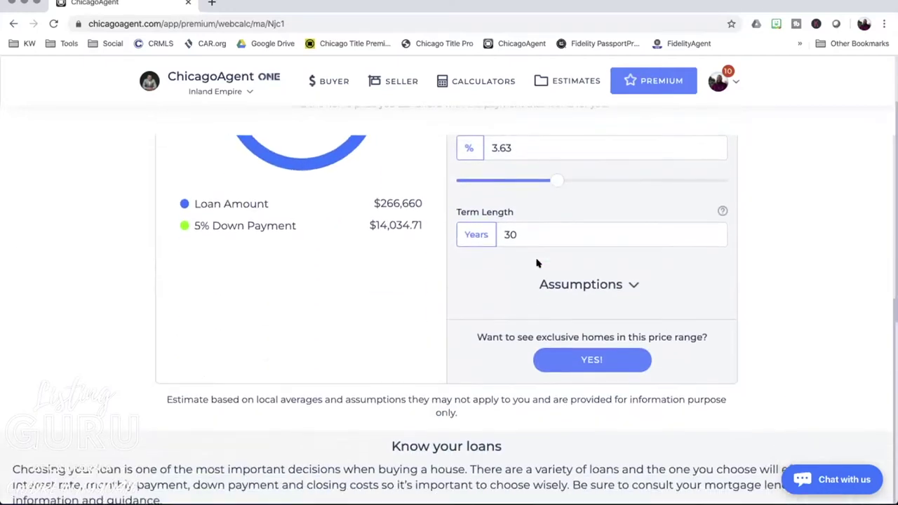
pyautogui.scroll(1, 538, 265)
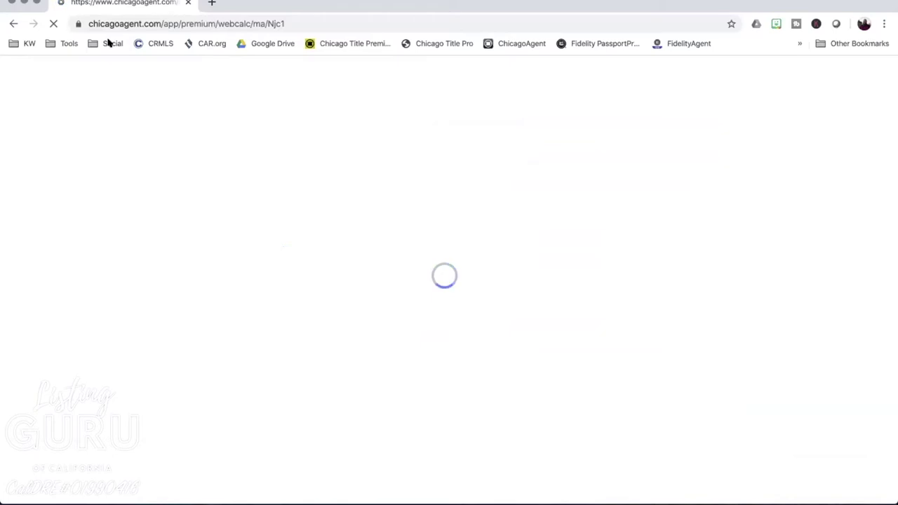
# - Return to the top of the Monthly Affordability description and open a new Google tab beside it
pyautogui.scroll(-5, 552, 291)
pyautogui.scroll(4, 552, 290)
pyautogui.scroll(1, 552, 290)
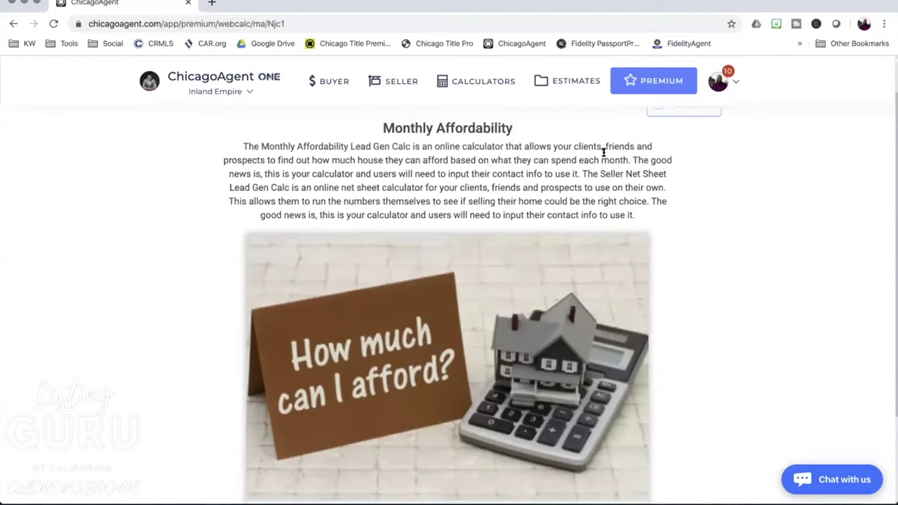
pyautogui.scroll(2, 525, 179)
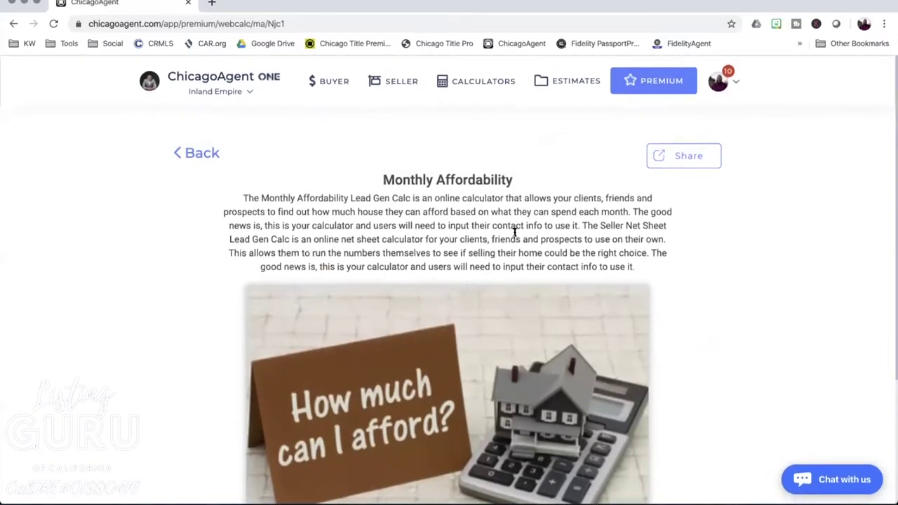
pyautogui.click(211, 3)
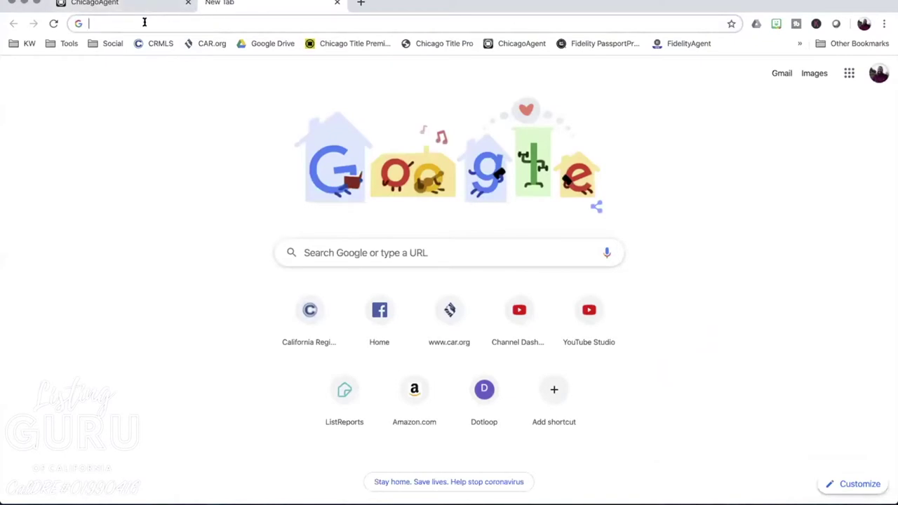
# - Load agent.kw.com, go to Consumer, and create a new standalone landing page
pyautogui.write('agent.kw.com')
pyautogui.press('Return')
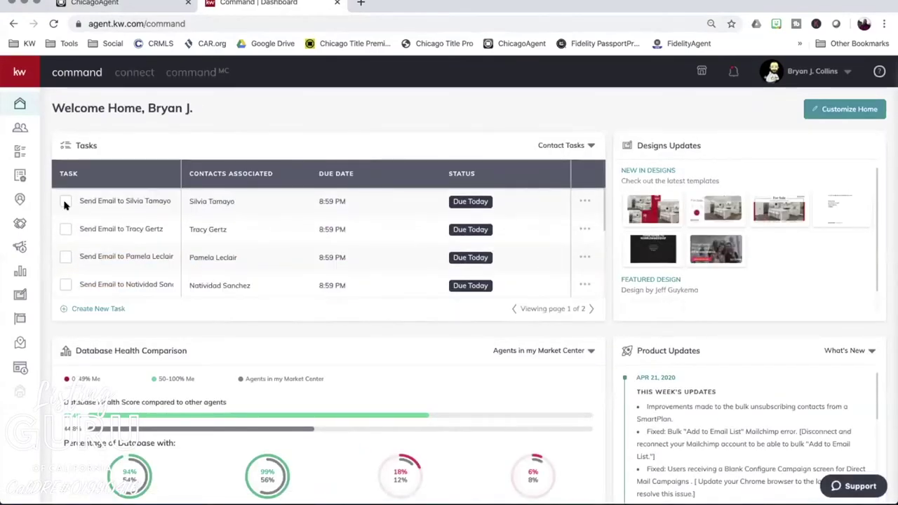
pyautogui.click(19, 70)
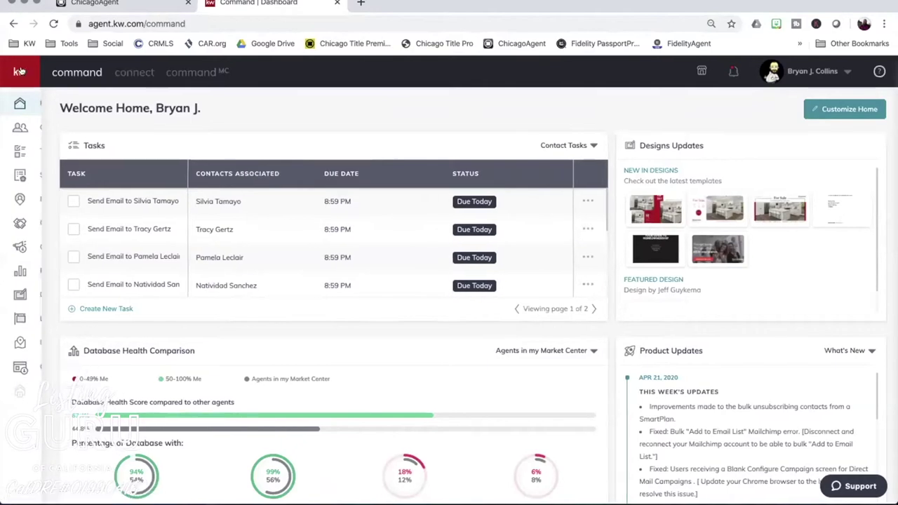
pyautogui.click(48, 365)
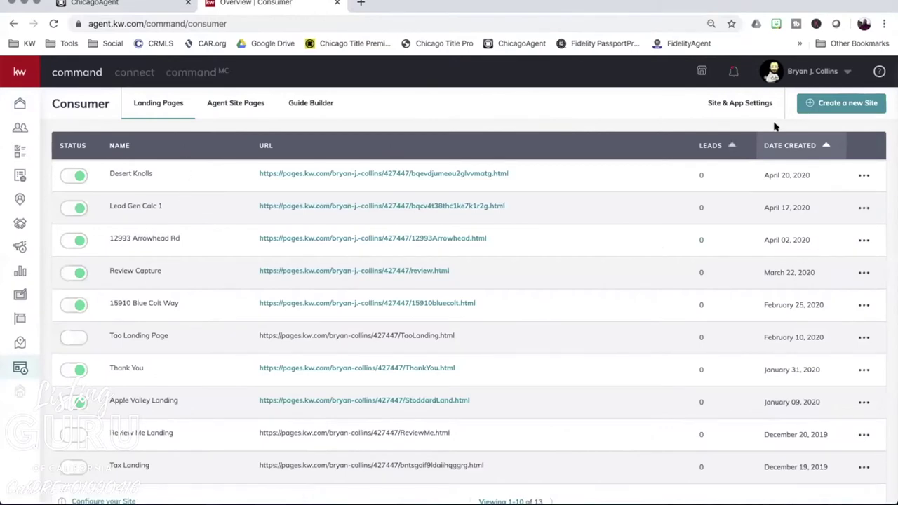
pyautogui.click(842, 103)
pyautogui.click(437, 304)
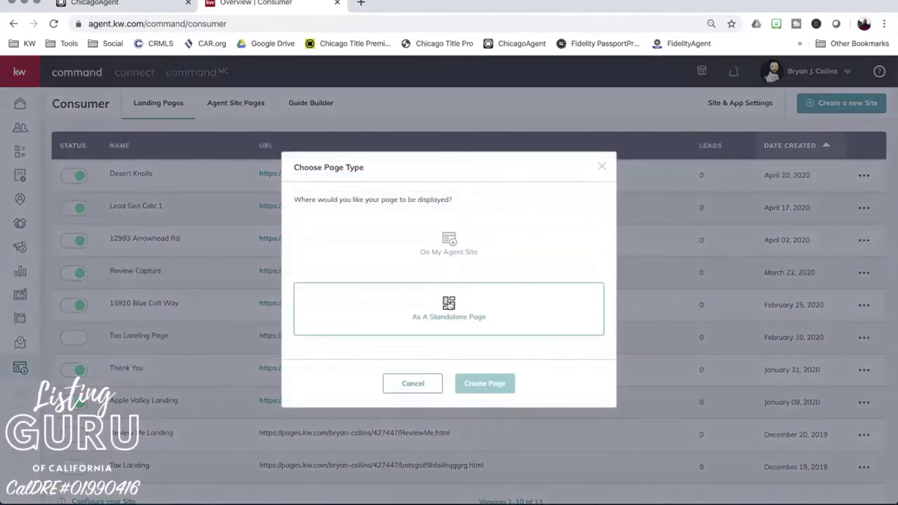
pyautogui.click(482, 383)
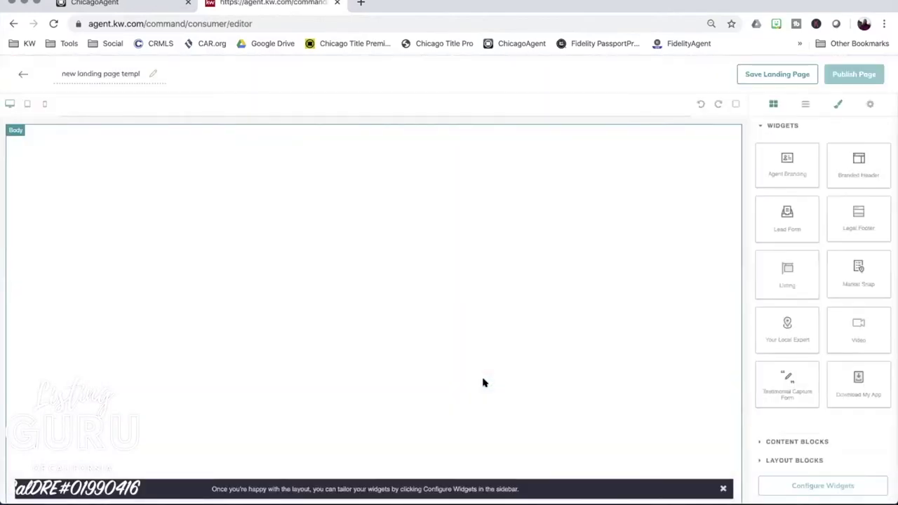
# - Retitle the page 'Monthly Affordability' and add a Branded Header widget with logo and agent details
pyautogui.tripleClick(115, 73)
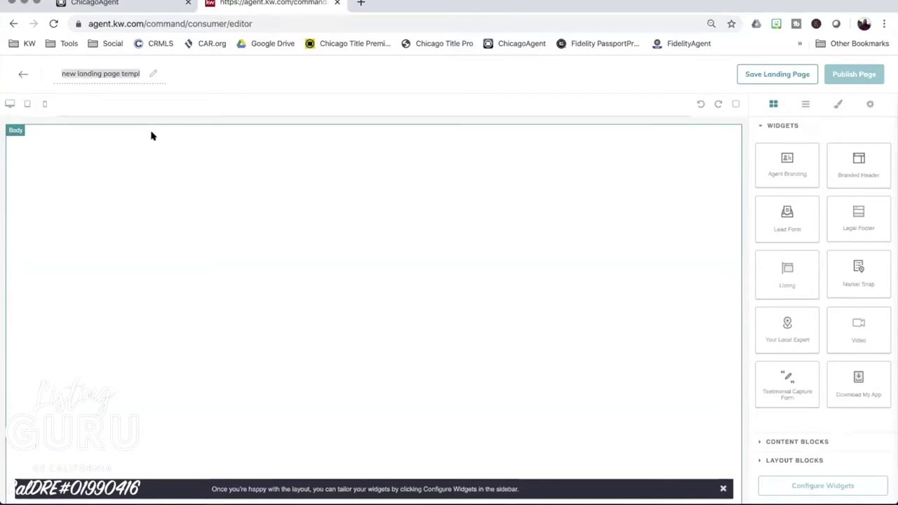
pyautogui.write('Monthly Afforda')
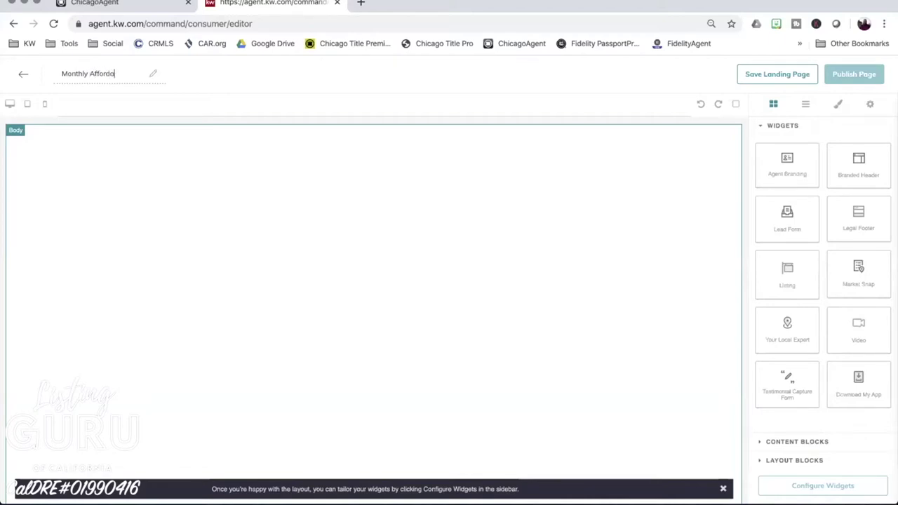
pyautogui.write(' Calc')
pyautogui.press('Return')
pyautogui.moveTo(540, 212); pyautogui.dragTo(513, 204)
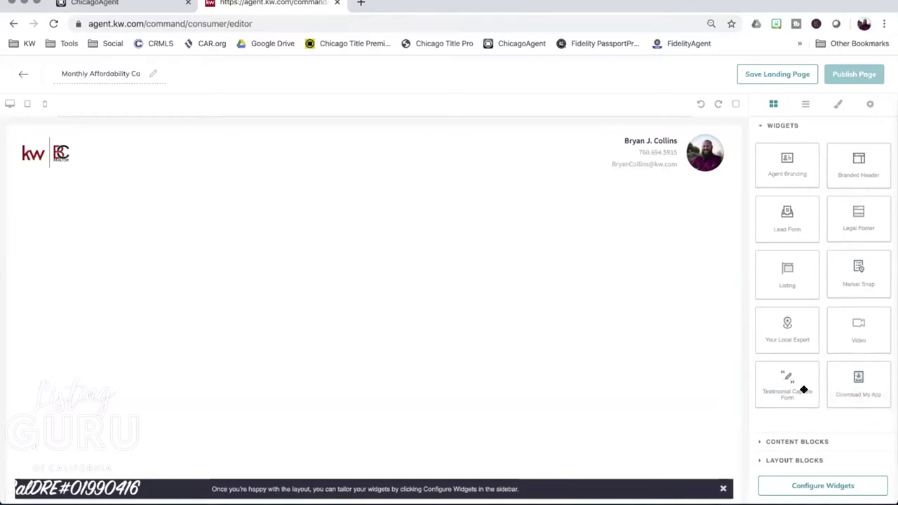
pyautogui.click(757, 441)
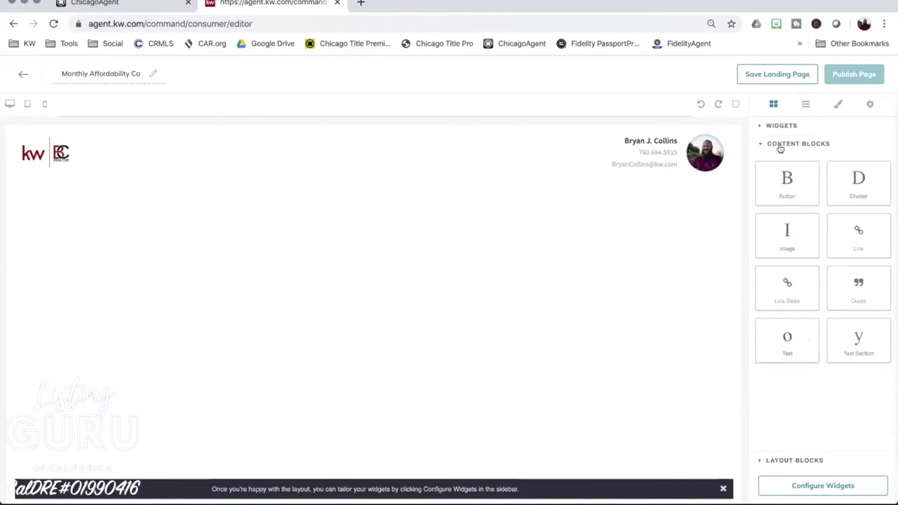
pyautogui.moveTo(785, 340); pyautogui.dragTo(512, 309)
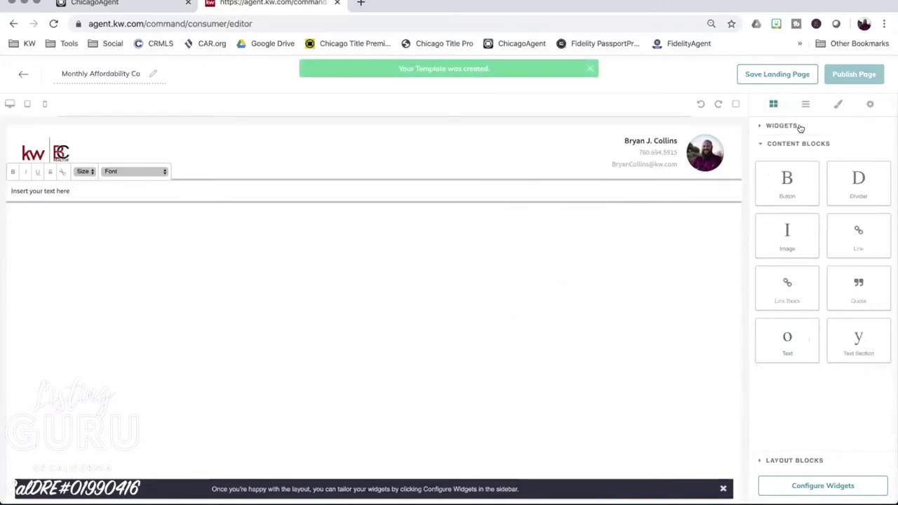
pyautogui.click(757, 125)
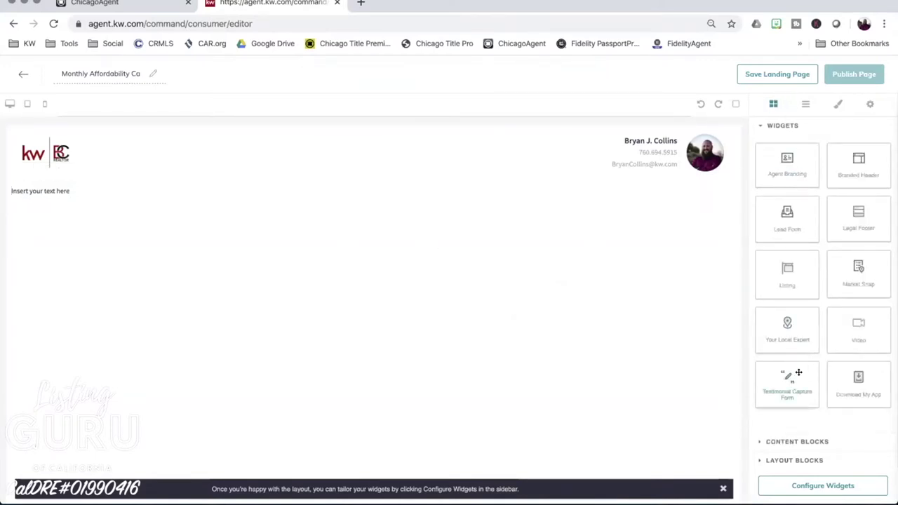
pyautogui.moveTo(858, 378); pyautogui.dragTo(425, 342)
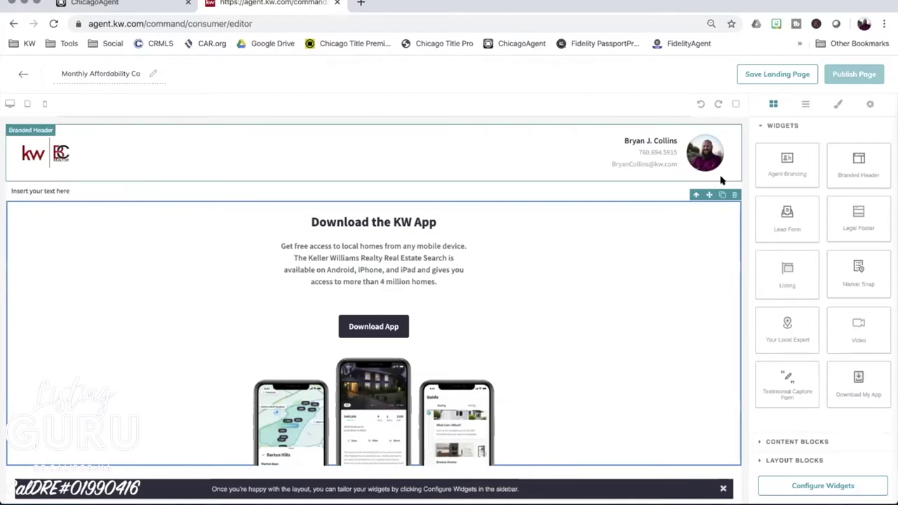
pyautogui.click(727, 192)
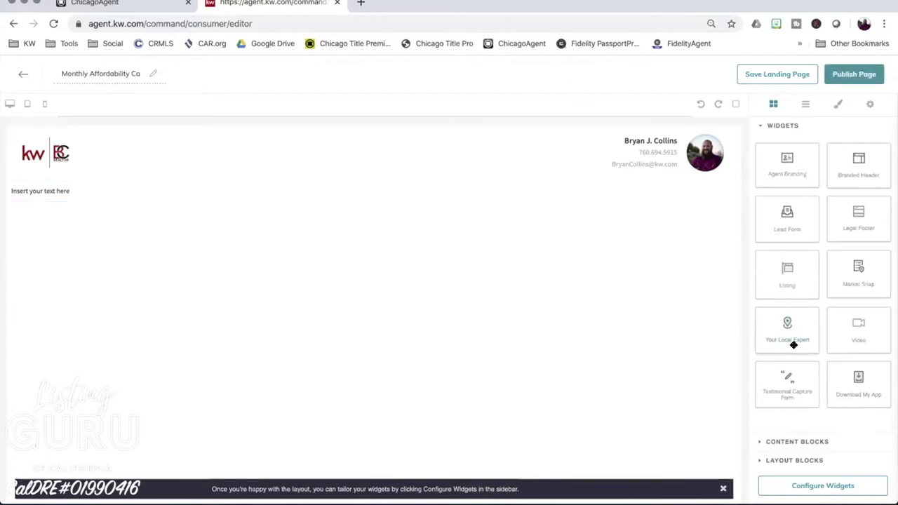
pyautogui.moveTo(595, 356); pyautogui.dragTo(571, 359)
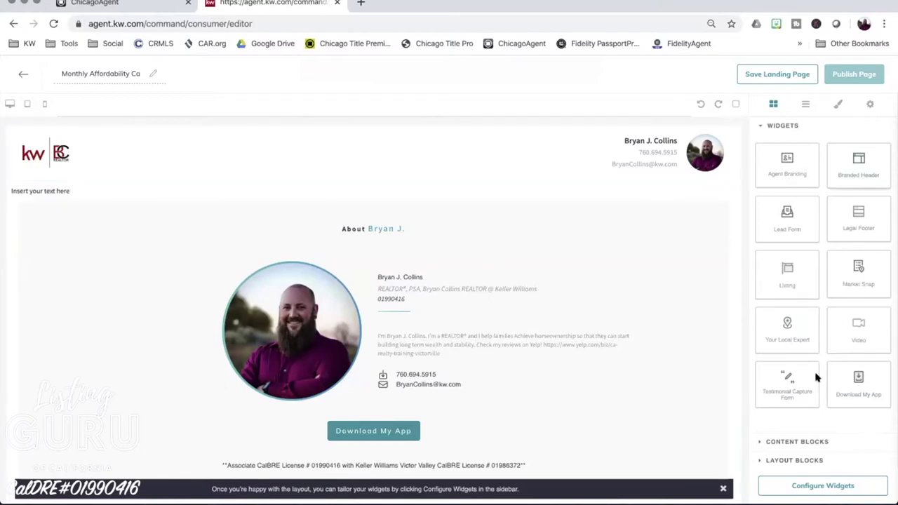
pyautogui.click(807, 485)
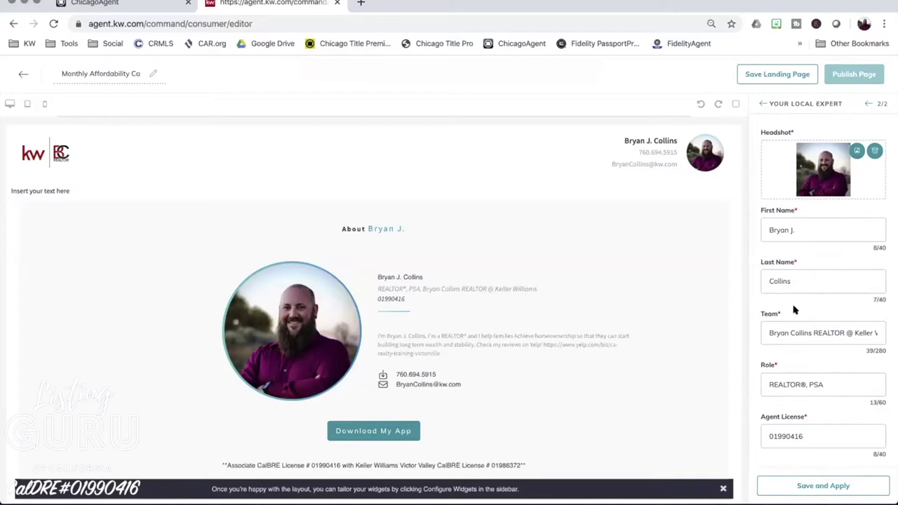
# - Focus the Your Local Expert 'Link to download the app' field and open a new browser tab
pyautogui.scroll(-4, 802, 276)
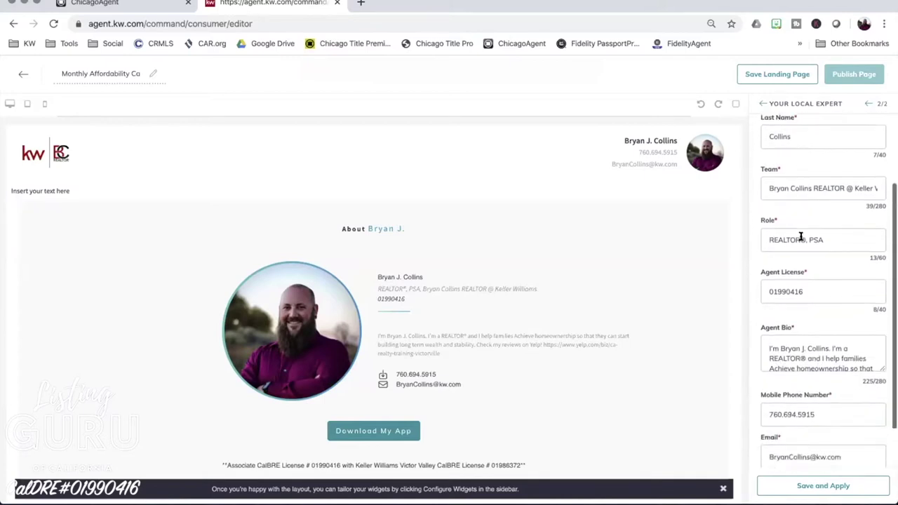
pyautogui.scroll(-3, 802, 239)
pyautogui.click(800, 383)
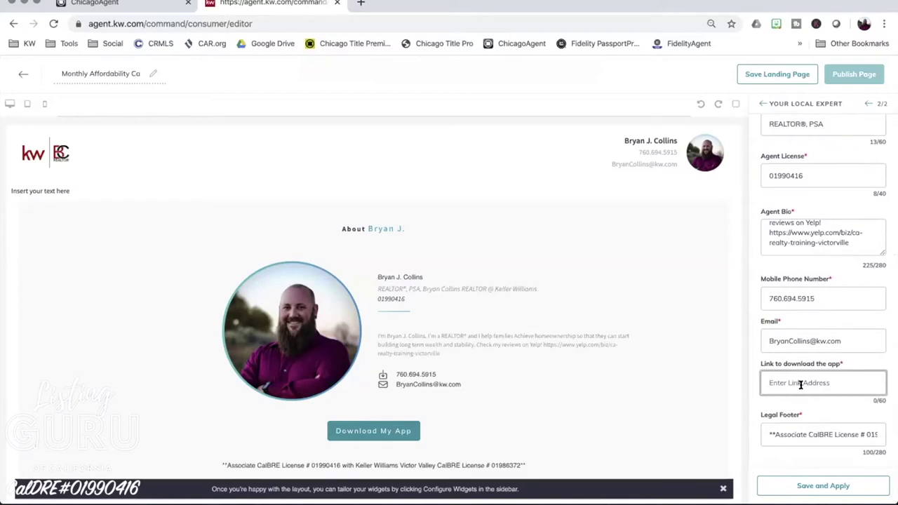
pyautogui.click(363, 2)
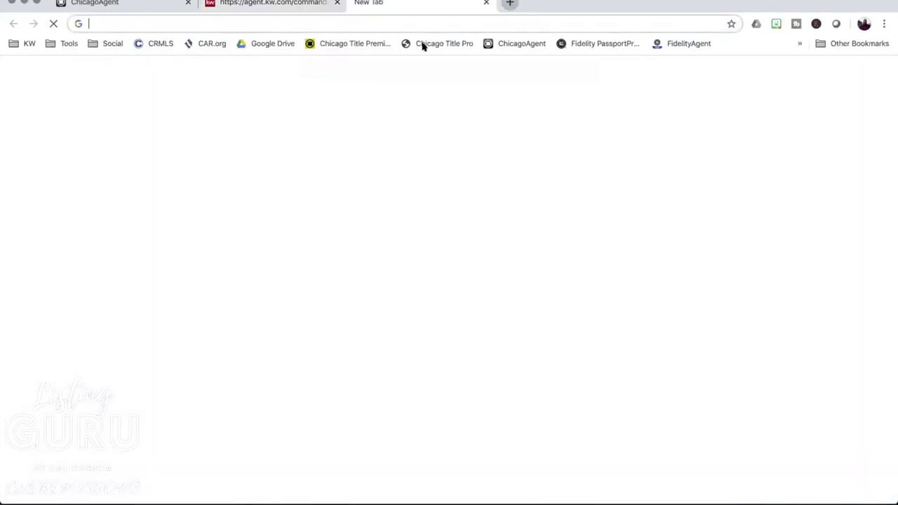
# - Load the Command dashboard at agent.kw.com in the new tab
pyautogui.write('agetn')
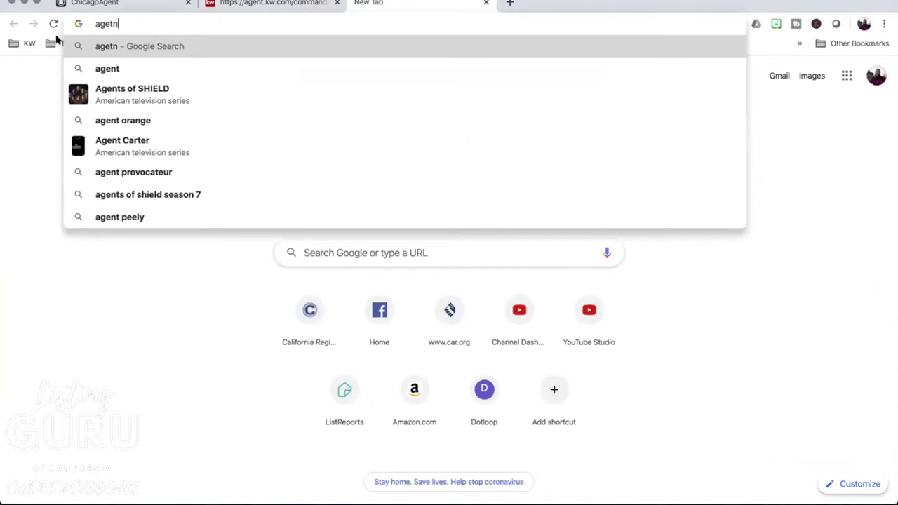
pyautogui.press('BackSpace')
pyautogui.press('BackSpace')
pyautogui.write('nt')
pyautogui.press('Return')
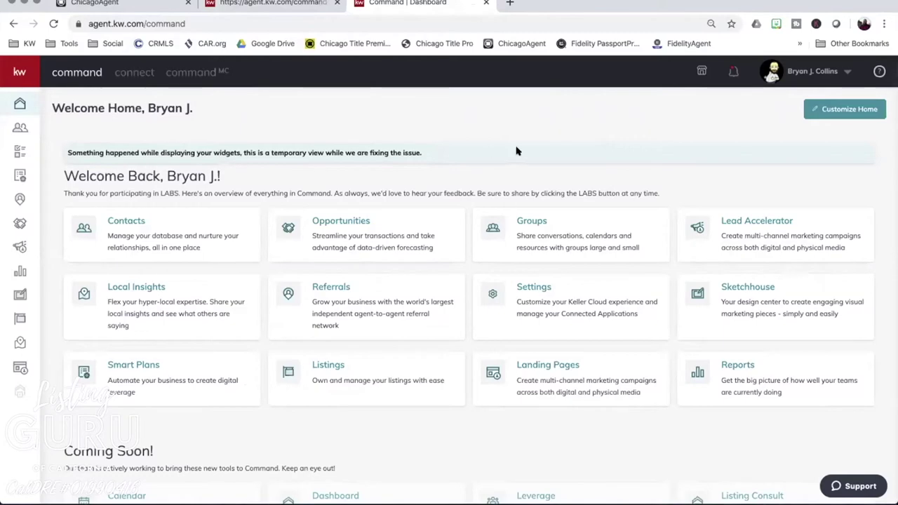
# - Navigate to Consumer's Site & App Settings and its URLs section
pyautogui.click(817, 71)
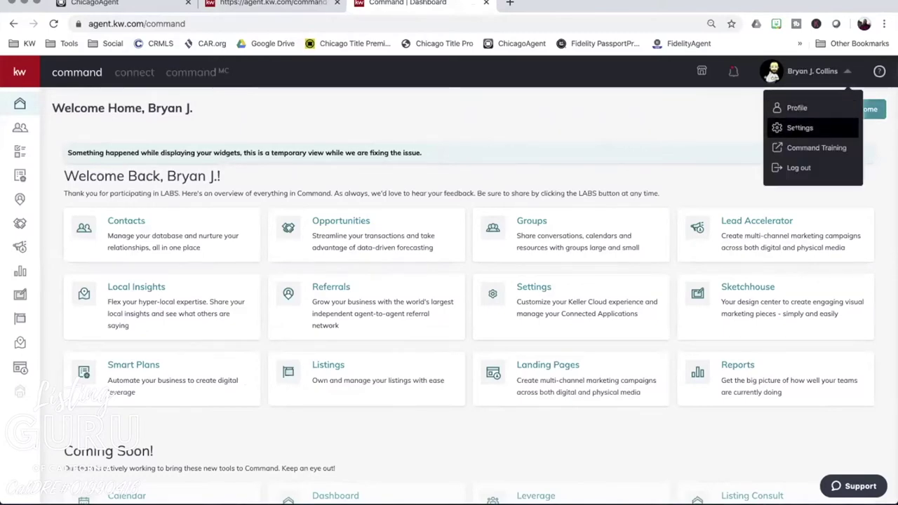
pyautogui.click(800, 128)
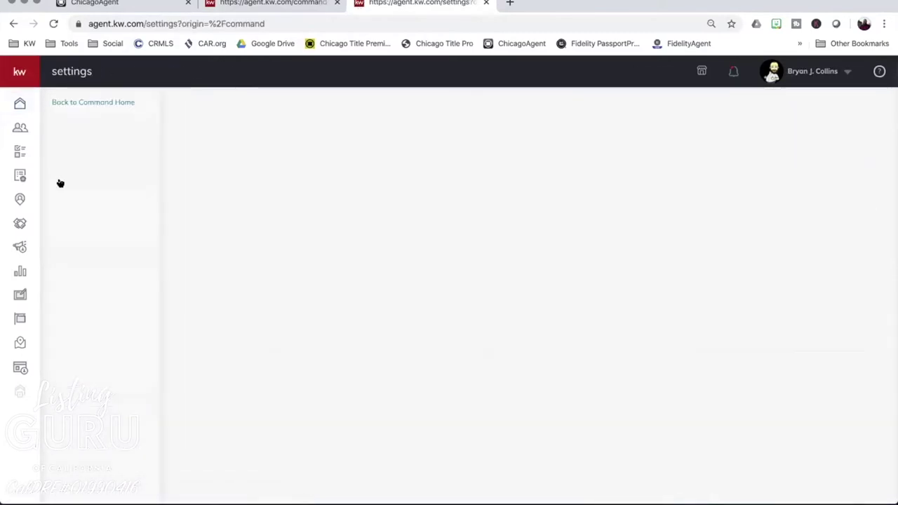
pyautogui.click(18, 368)
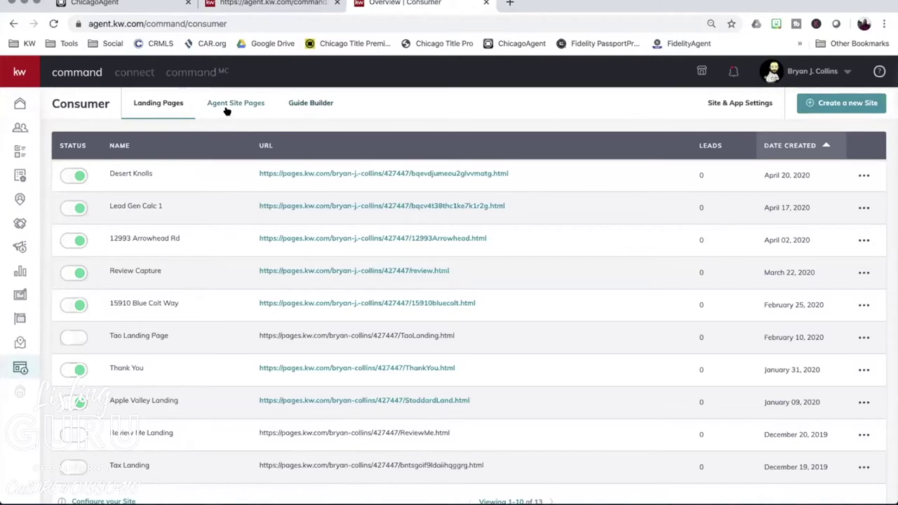
pyautogui.click(725, 104)
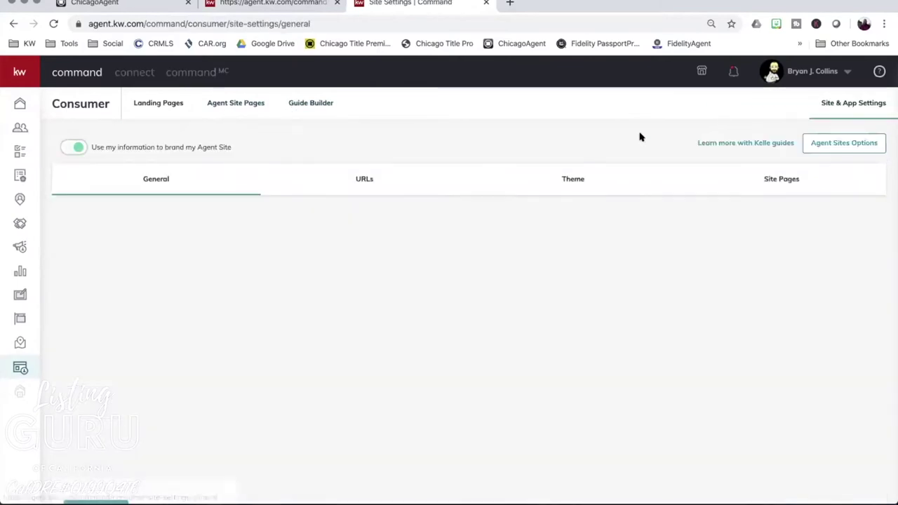
pyautogui.scroll(-1, 316, 287)
pyautogui.scroll(1, 319, 287)
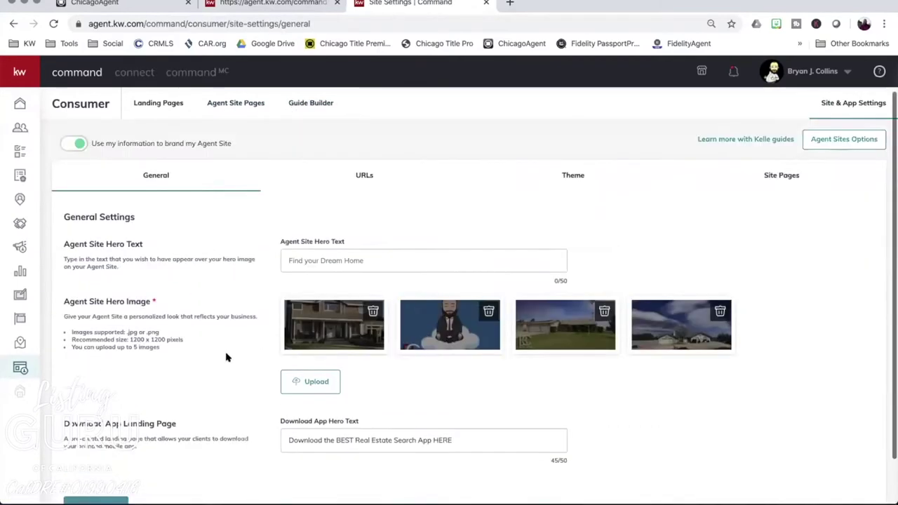
pyautogui.click(363, 178)
# - Copy the App URL and return to the editor's app download link field
pyautogui.scroll(-1, 273, 307)
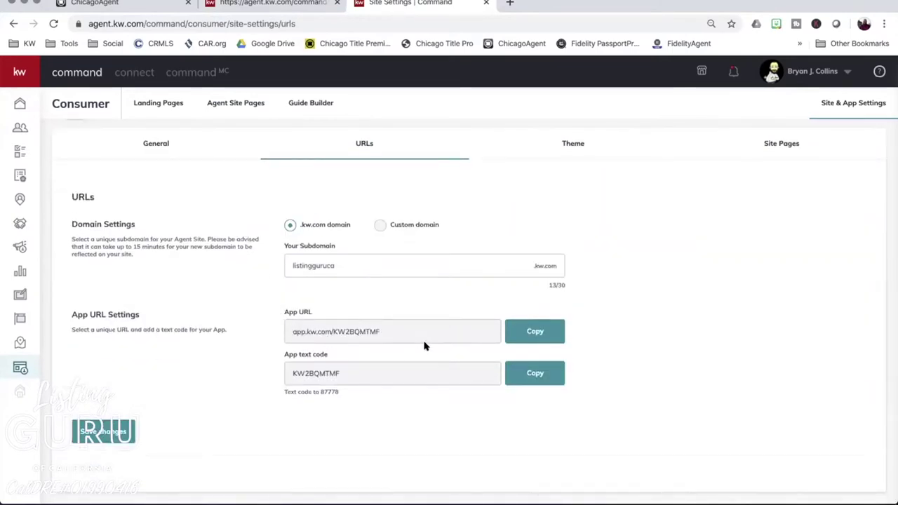
pyautogui.click(536, 331)
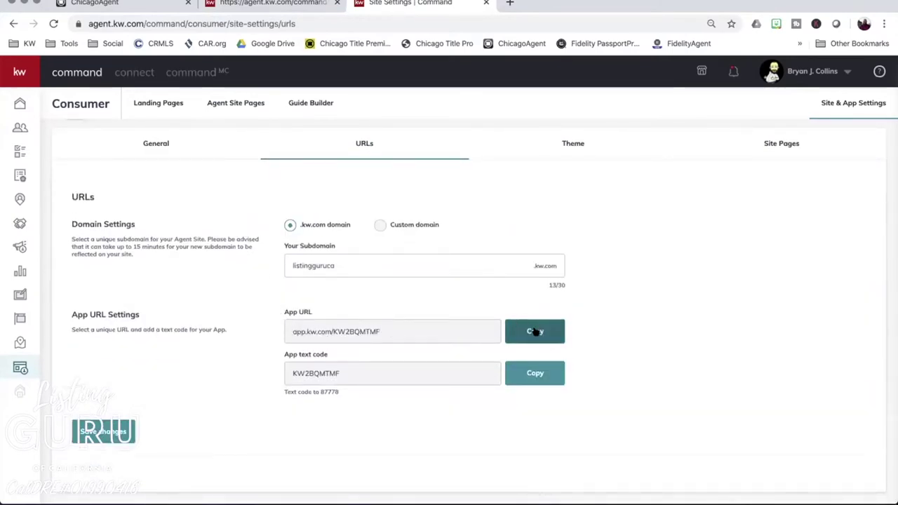
pyautogui.click(527, 330)
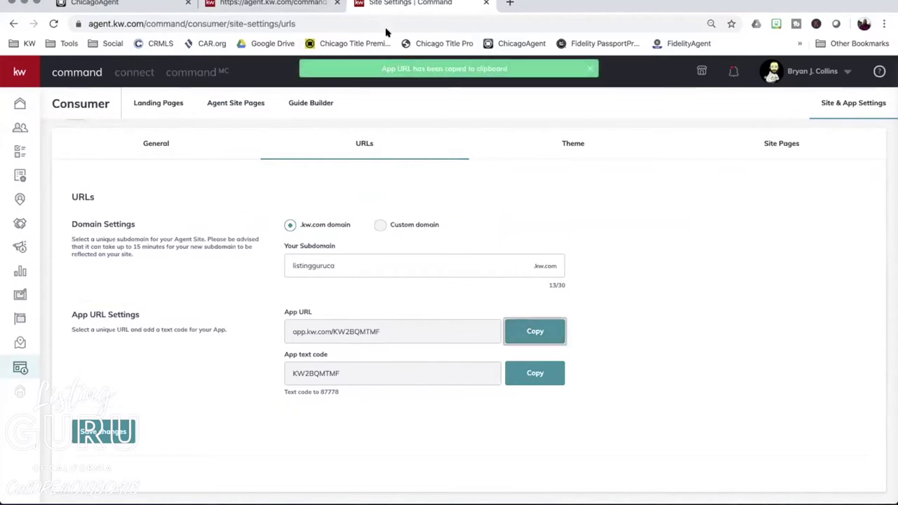
pyautogui.click(272, 3)
pyautogui.click(803, 389)
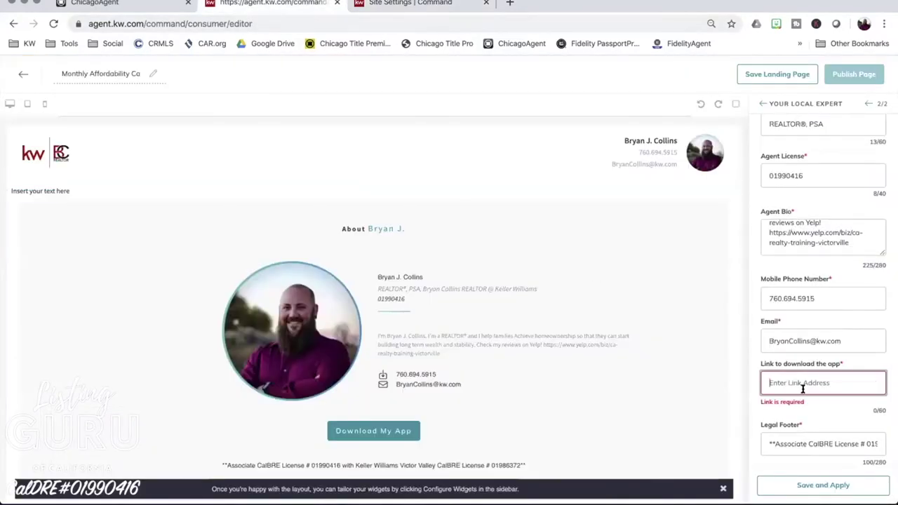
# - Paste the copied App URL into the 'Link to download the app' field
pyautogui.hotkey('ctrl', 'v')
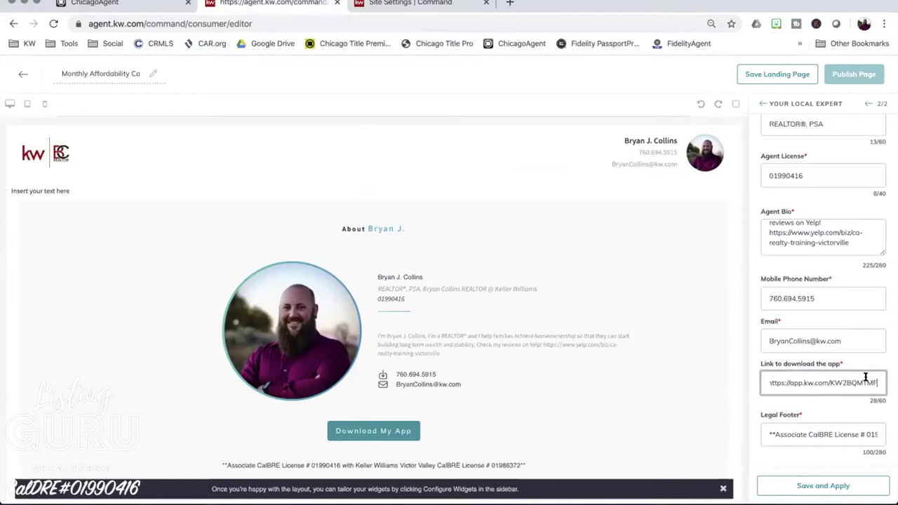
pyautogui.scroll(1, 831, 405)
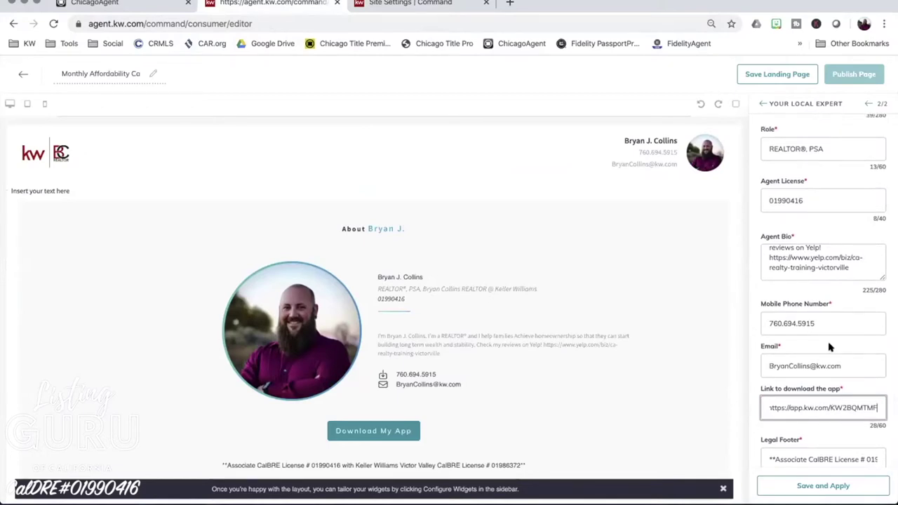
pyautogui.scroll(-1, 829, 346)
pyautogui.scroll(4, 829, 346)
pyautogui.scroll(-4, 828, 347)
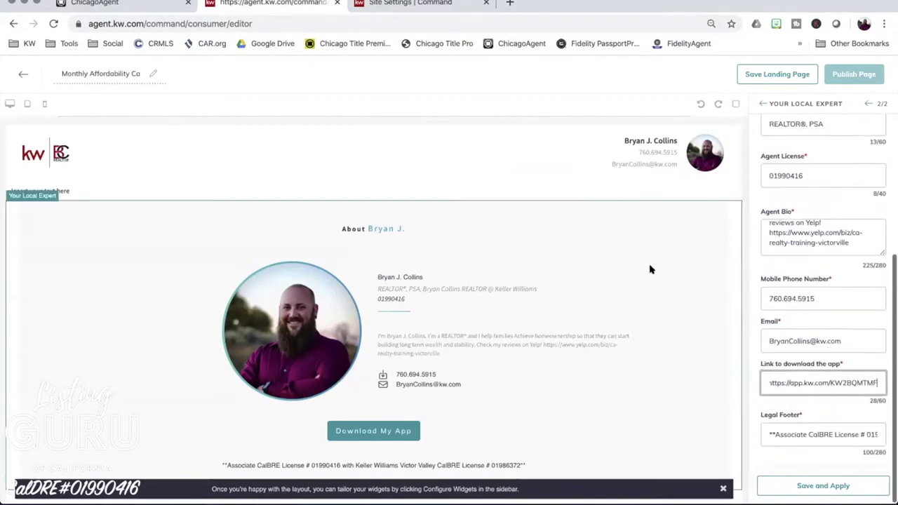
pyautogui.click(755, 305)
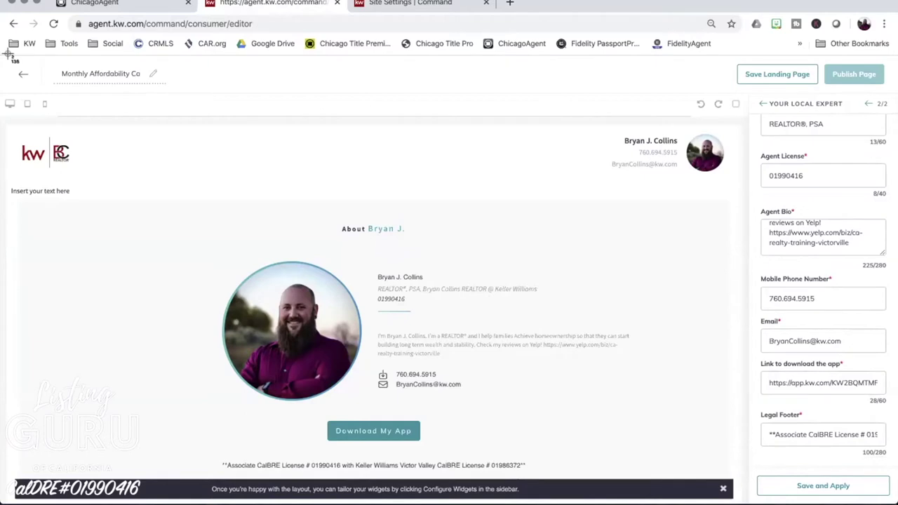
# - Screenshot the editor, then save and apply the Your Local Expert settings
pyautogui.moveTo(8, 55); pyautogui.dragTo(873, 467)
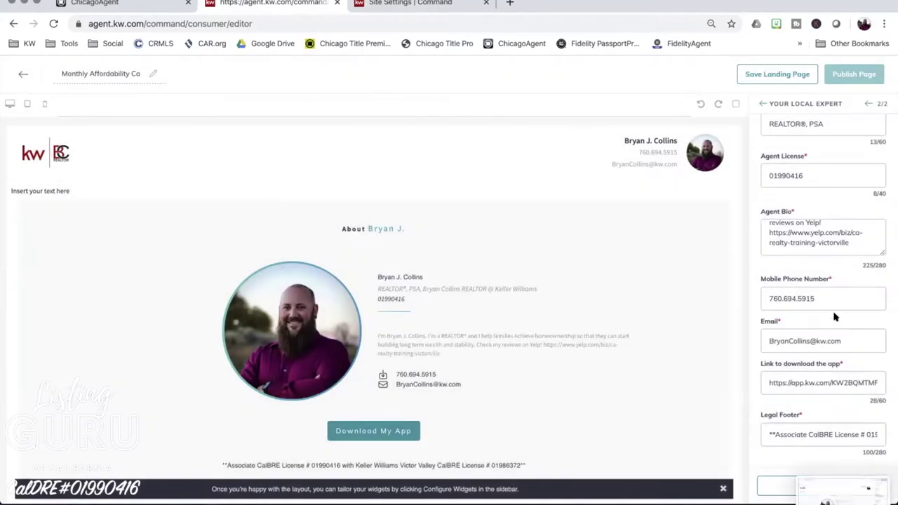
pyautogui.scroll(4, 833, 287)
pyautogui.scroll(3, 846, 339)
pyautogui.scroll(-6, 846, 337)
pyautogui.click(802, 485)
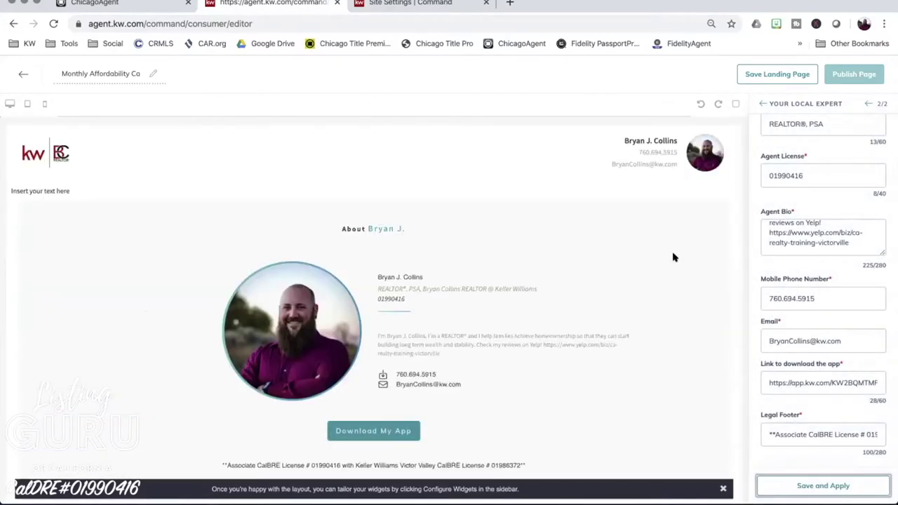
# - Set the Branded Header title to 'How Much Home Can You Afford?', apply it, and enter the text block below
pyautogui.click(762, 104)
pyautogui.click(817, 158)
pyautogui.click(789, 146)
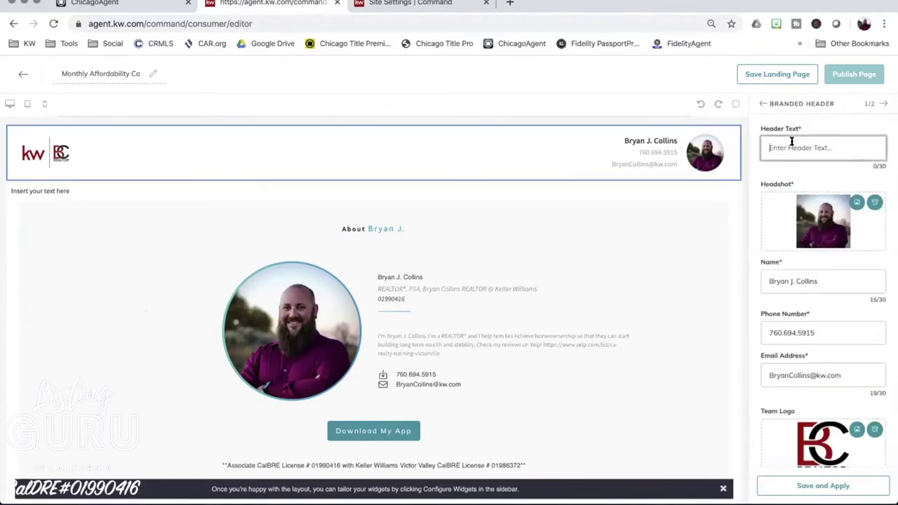
pyautogui.write('How Much Home Can')
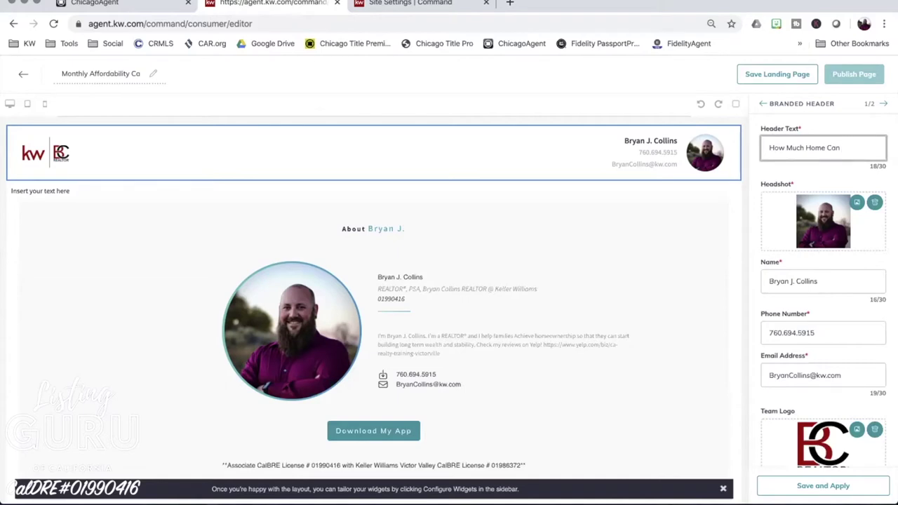
pyautogui.write('You ')
pyautogui.write('?')
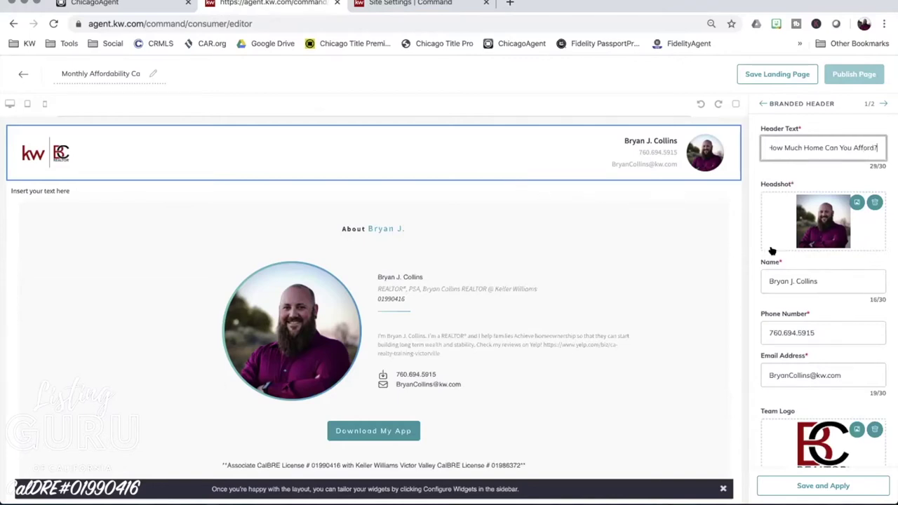
pyautogui.scroll(-1, 795, 268)
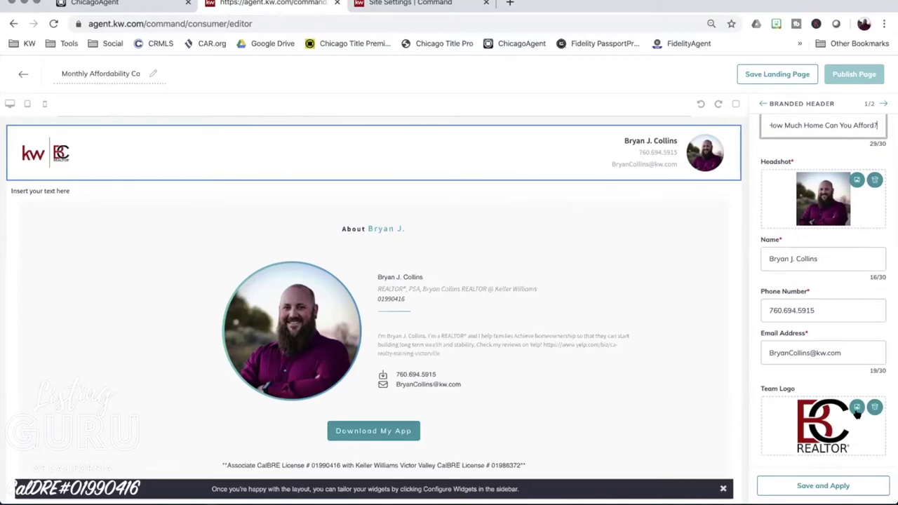
pyautogui.click(838, 485)
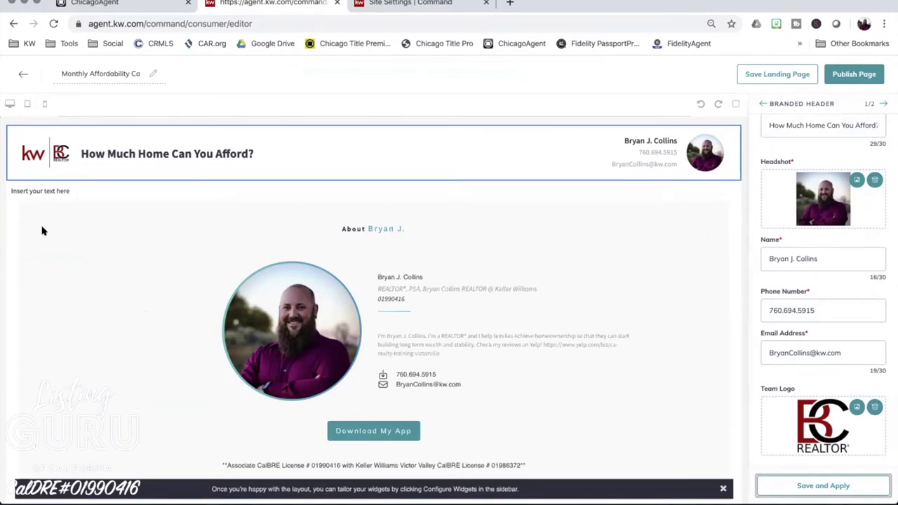
pyautogui.click(62, 190)
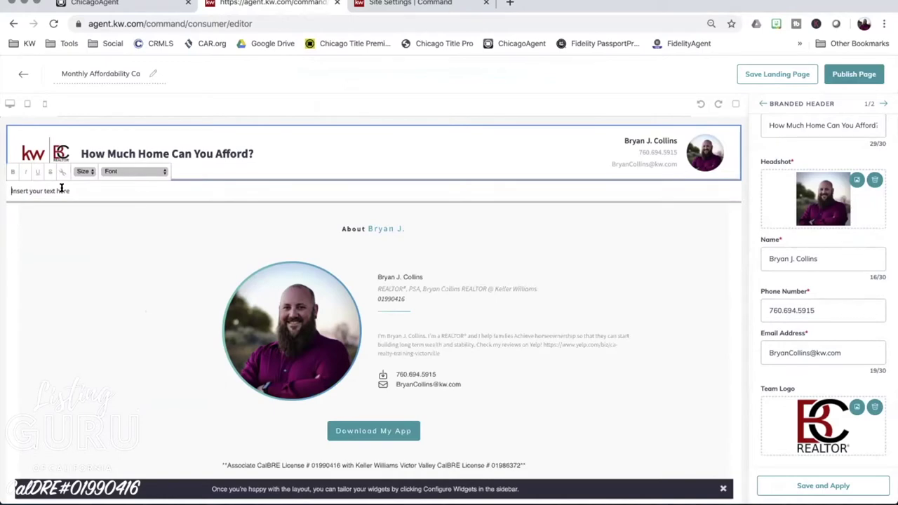
pyautogui.click(81, 190)
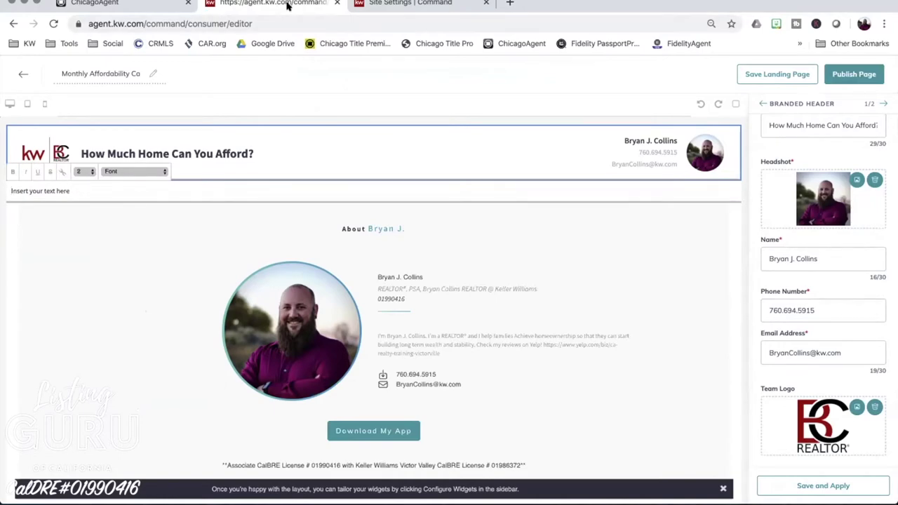
# - On ChicagoAgent, bring up the calculator's embed options and select the full iframe code
pyautogui.click(128, 4)
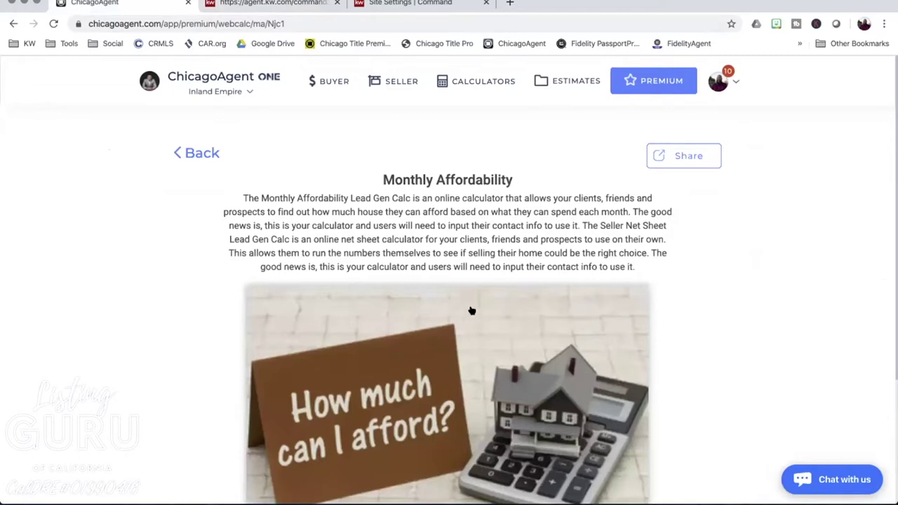
pyautogui.click(675, 158)
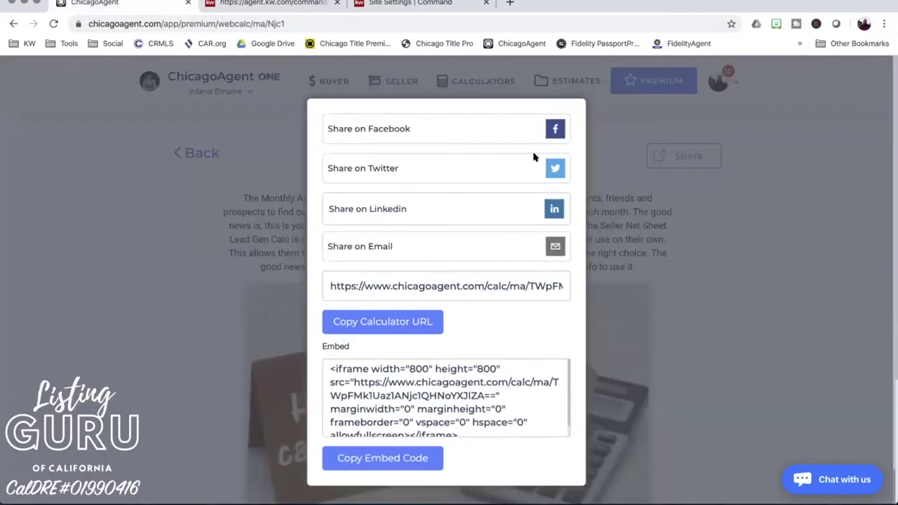
pyautogui.scroll(-1, 460, 268)
pyautogui.moveTo(327, 346); pyautogui.dragTo(352, 357)
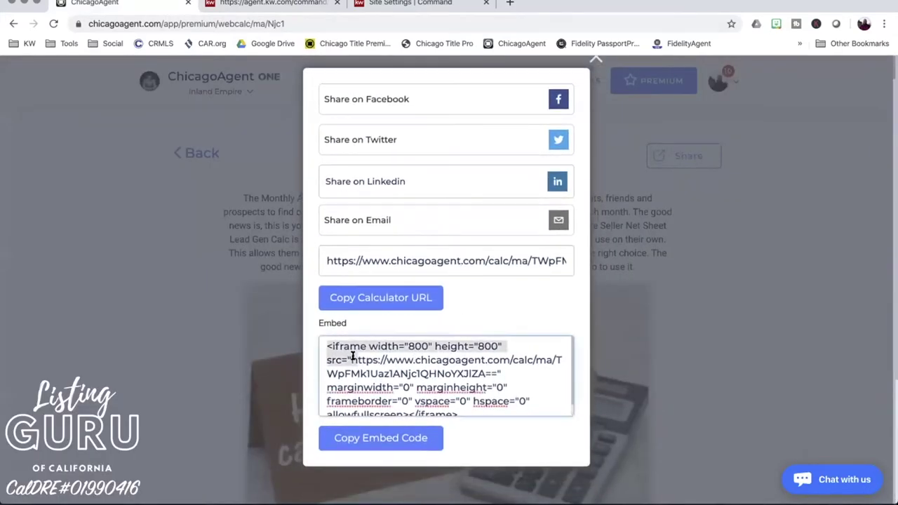
pyautogui.scroll(-1, 361, 358)
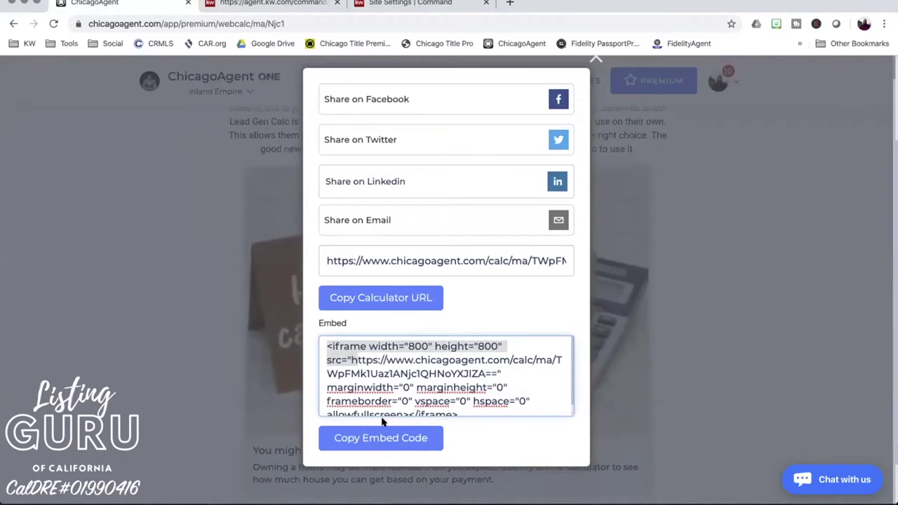
pyautogui.click(342, 368)
pyautogui.moveTo(327, 345); pyautogui.dragTo(520, 409)
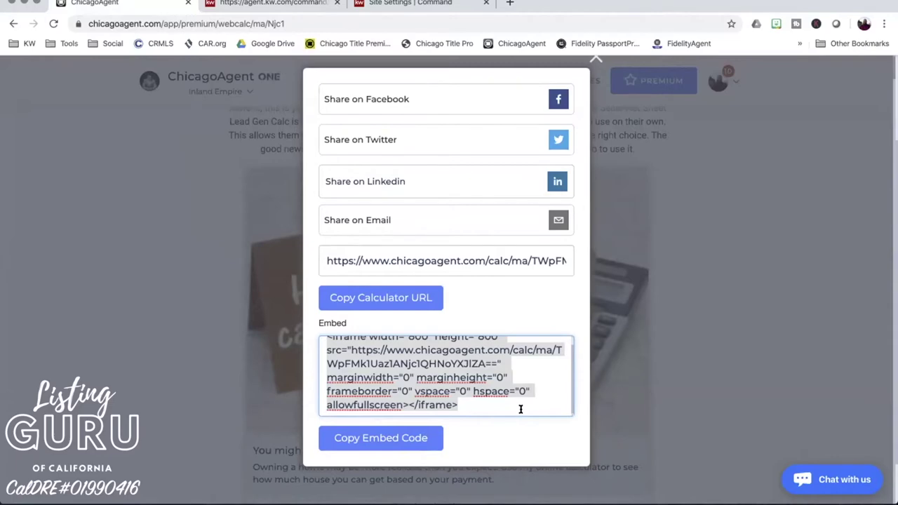
# - Copy the embed code, dismiss the confirmation, and return to the KW landing page editor
pyautogui.click(411, 437)
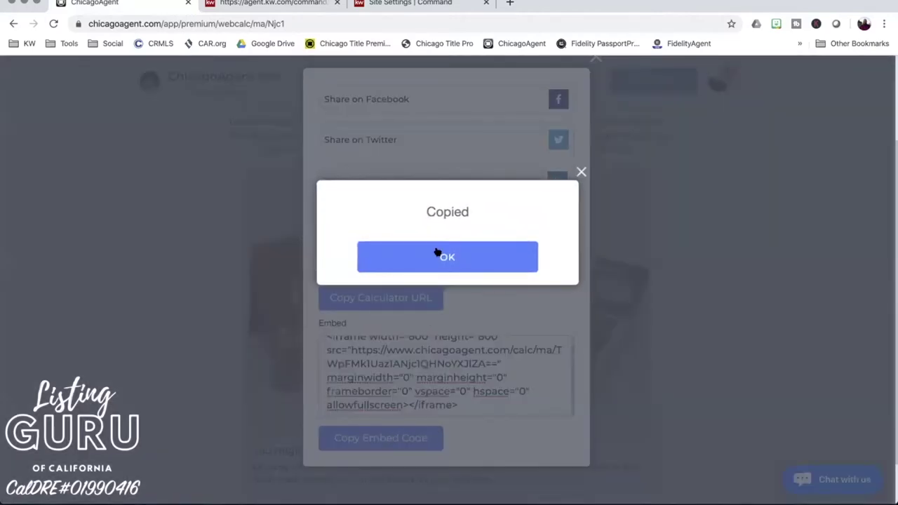
pyautogui.click(436, 254)
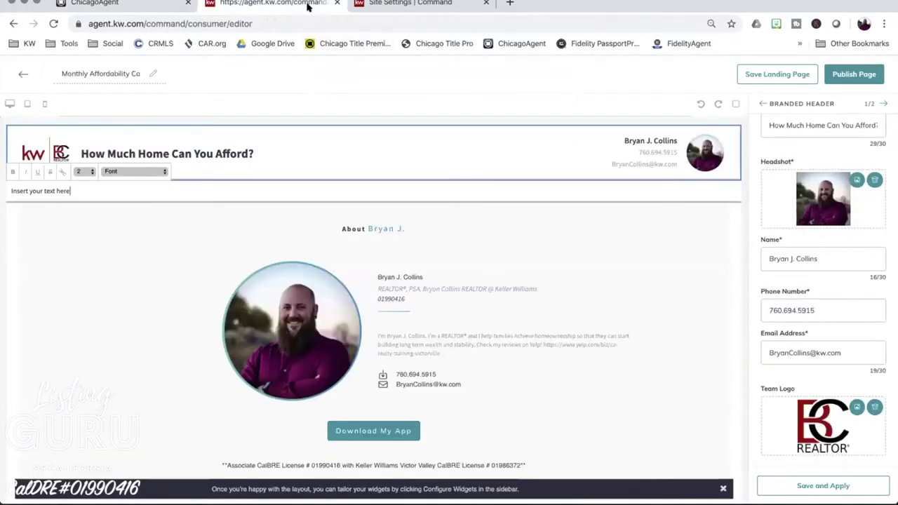
pyautogui.click(280, 6)
# - Replace 'Insert your text here' with the pasted calculator iframe code and publish as a landing page
pyautogui.tripleClick(72, 190)
pyautogui.press('super+v')
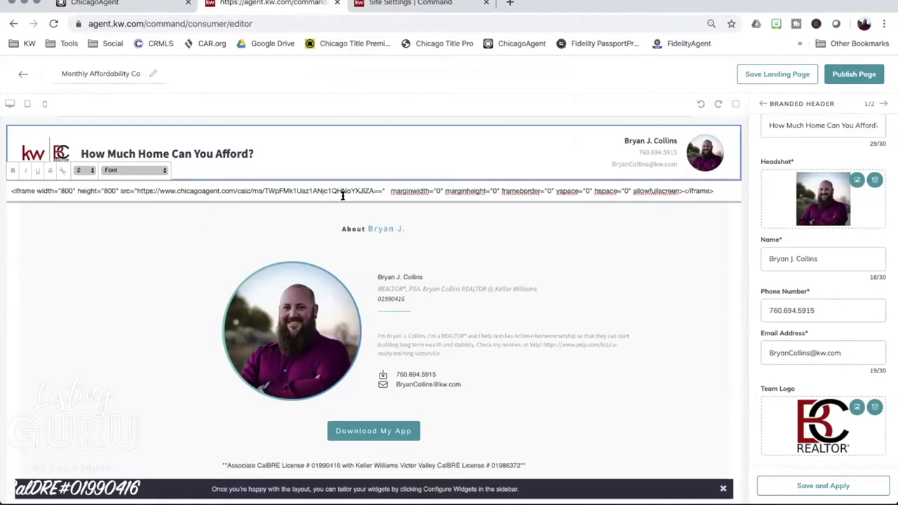
pyautogui.click(710, 210)
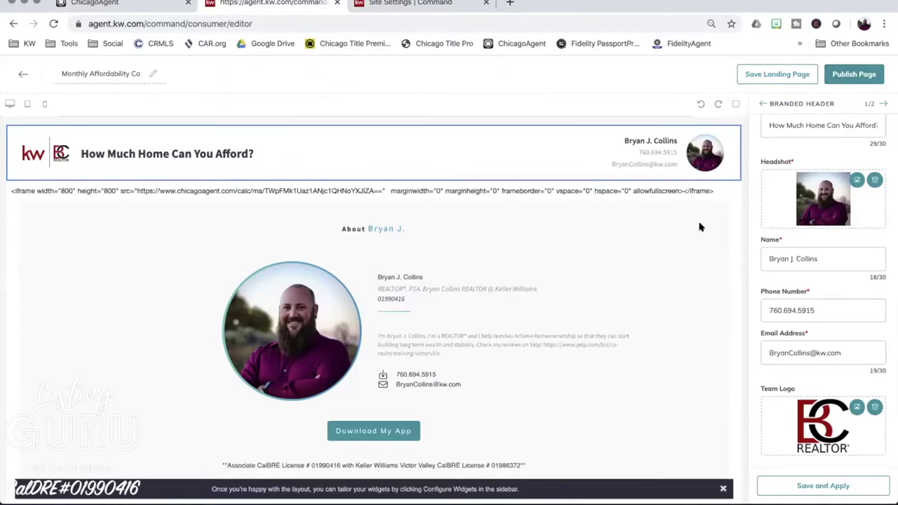
pyautogui.click(846, 79)
pyautogui.click(491, 332)
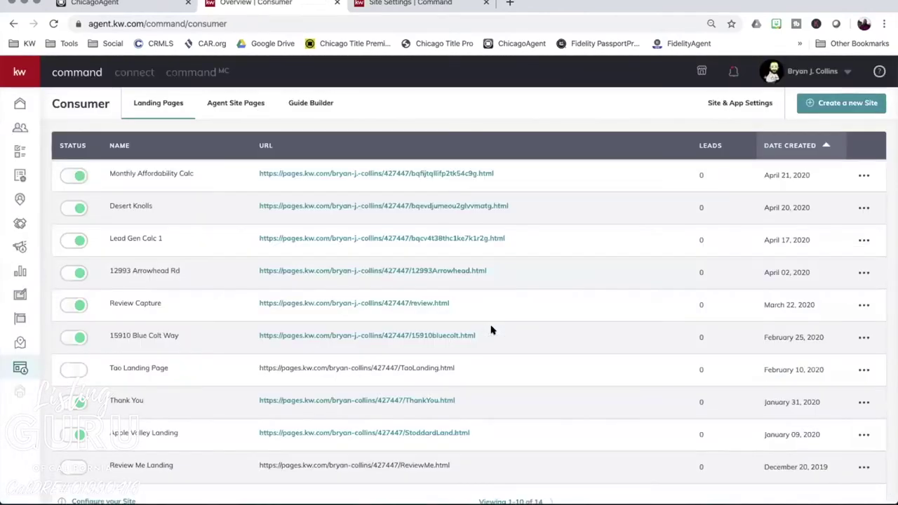
# - Change the Monthly Affordability Calc page's URL slug to monthlyaffordability
pyautogui.click(857, 173)
pyautogui.click(810, 217)
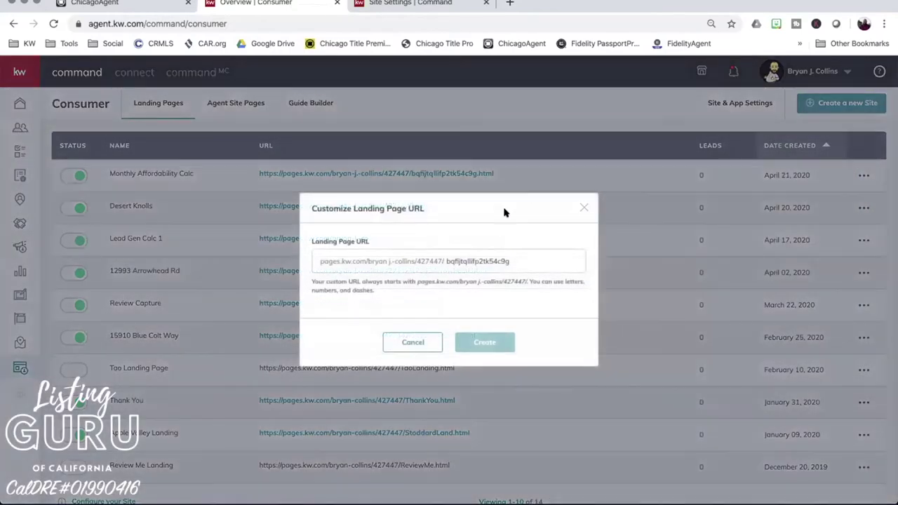
pyautogui.doubleClick(514, 259)
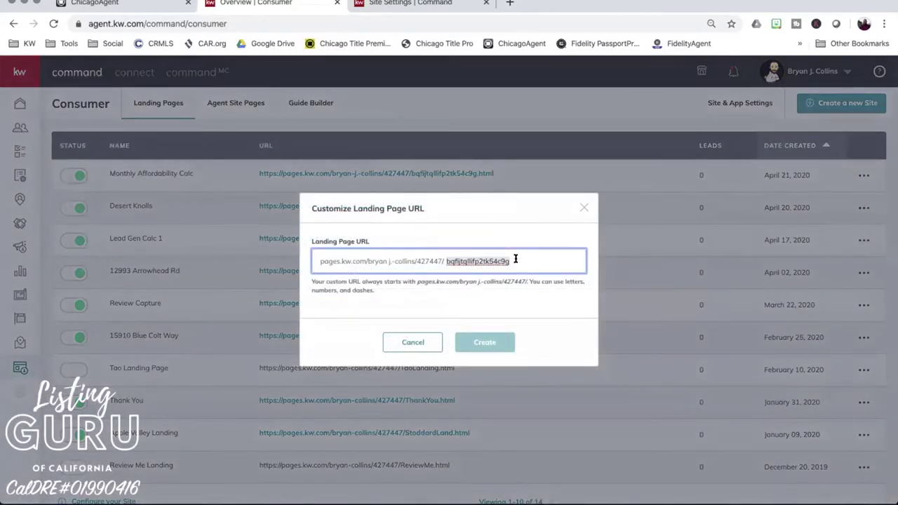
pyautogui.write('Math')
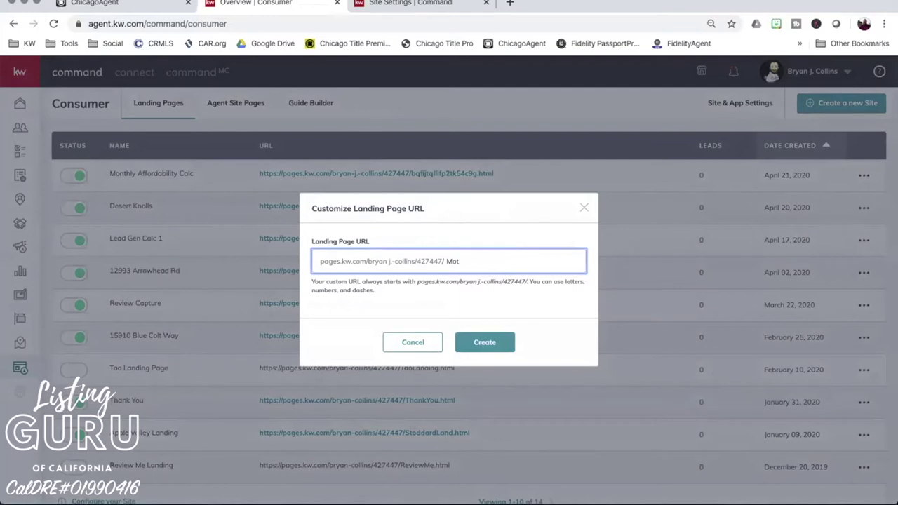
pyautogui.press('BackSpace')
pyautogui.press('BackSpace')
pyautogui.press('BackSpace')
pyautogui.write('monthlyaffordability')
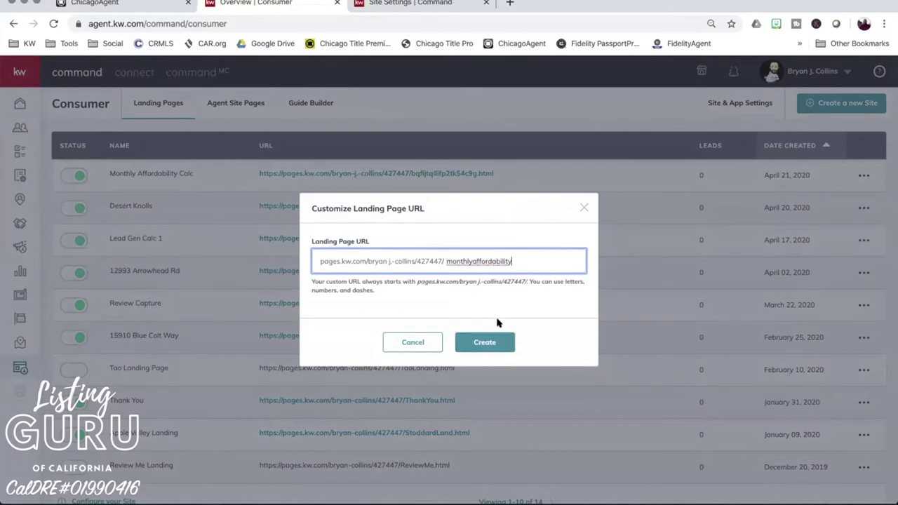
pyautogui.click(483, 341)
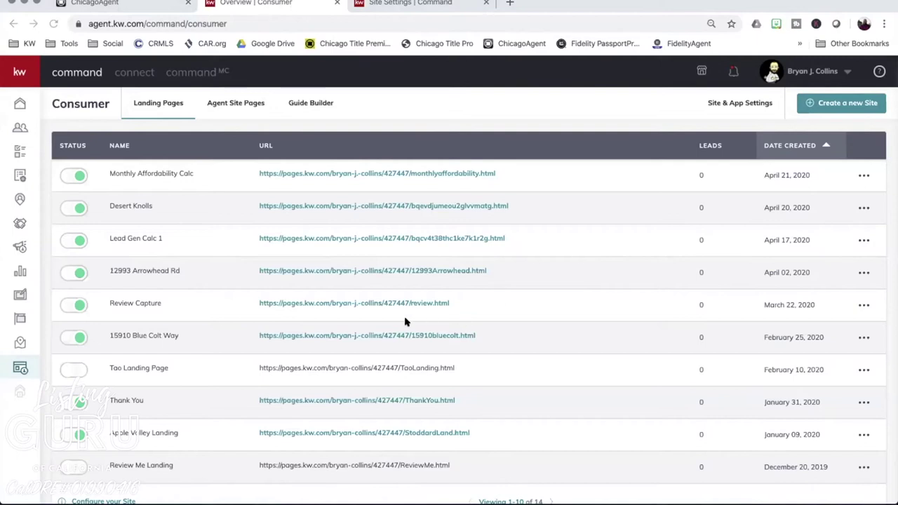
pyautogui.click(404, 7)
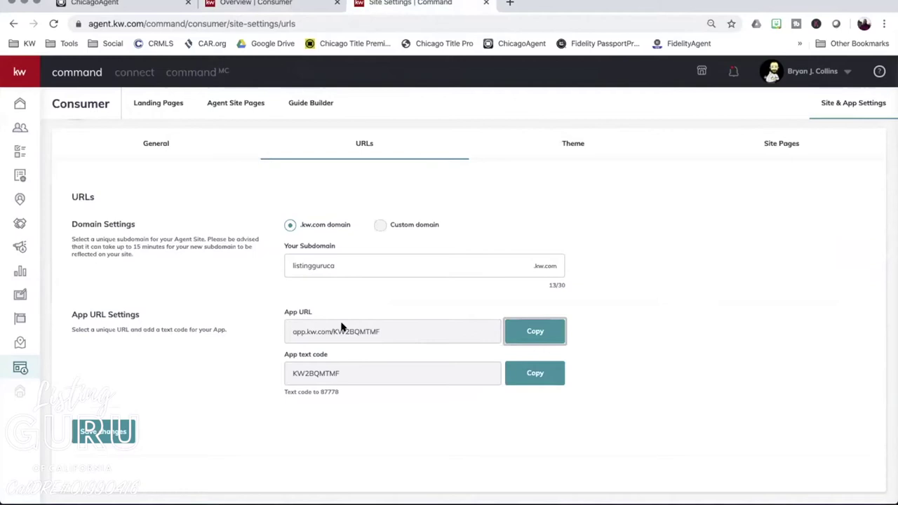
# - Return from the site URL settings to the Landing Pages overview
pyautogui.click(272, 2)
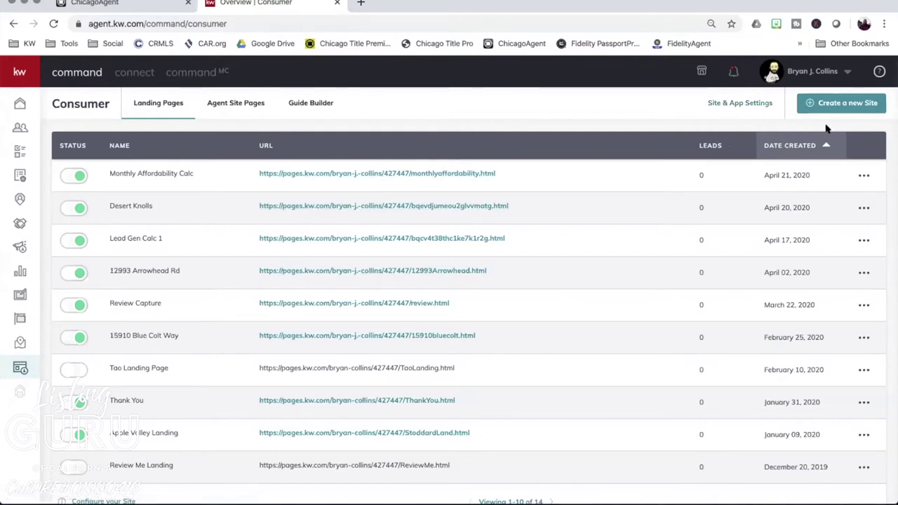
# - Preview the live Monthly Affordability Calc page, scrolling through the calculator
pyautogui.click(395, 175)
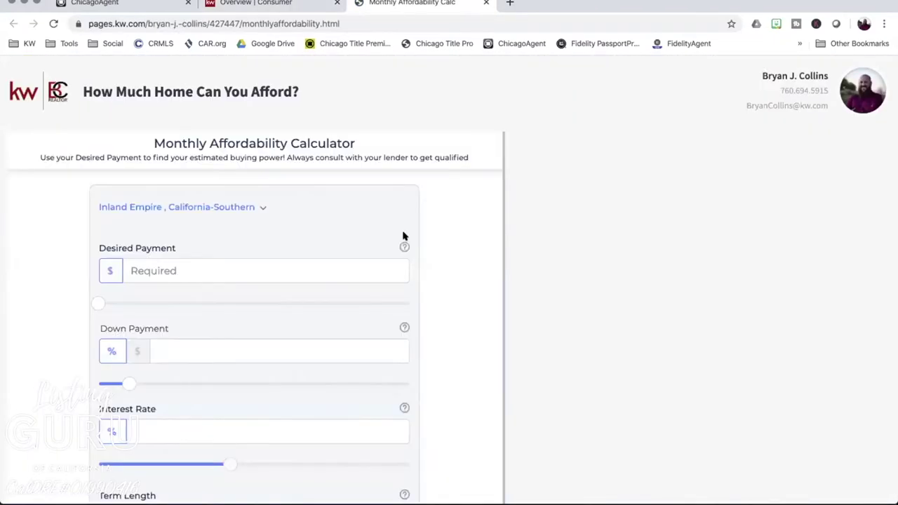
pyautogui.scroll(-2, 551, 250)
pyautogui.scroll(-2, 551, 251)
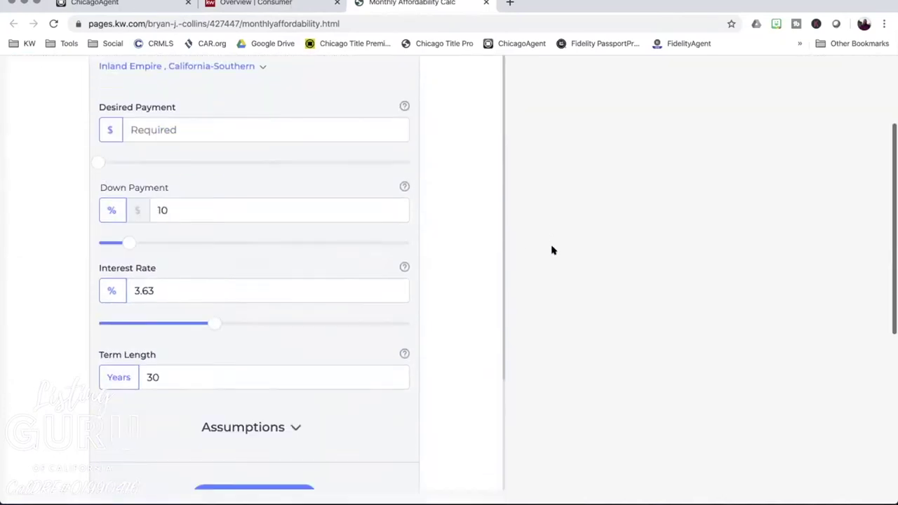
pyautogui.scroll(3, 465, 274)
pyautogui.scroll(-2, 465, 274)
pyautogui.scroll(2, 465, 274)
pyautogui.scroll(-5, 465, 266)
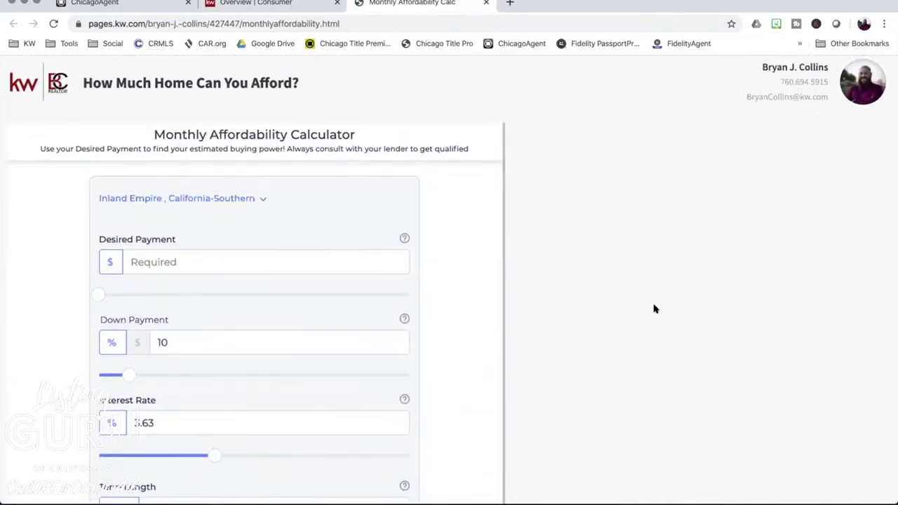
pyautogui.scroll(-3, 455, 262)
pyautogui.scroll(-5, 637, 285)
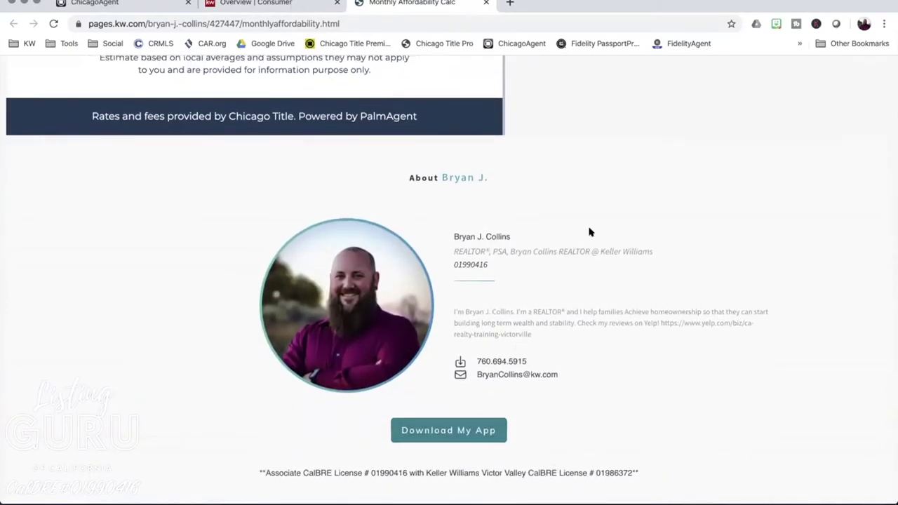
pyautogui.scroll(5, 589, 231)
pyautogui.scroll(-5, 590, 231)
pyautogui.scroll(10, 589, 231)
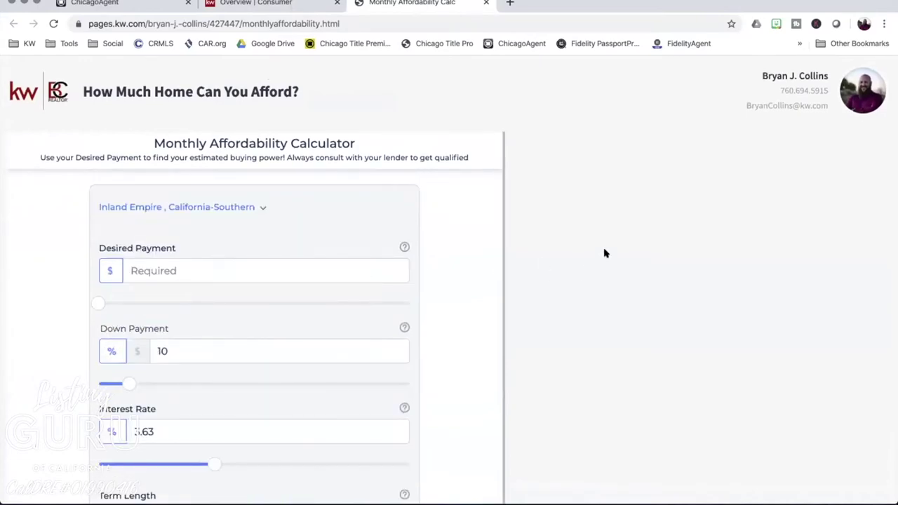
pyautogui.scroll(-6, 604, 253)
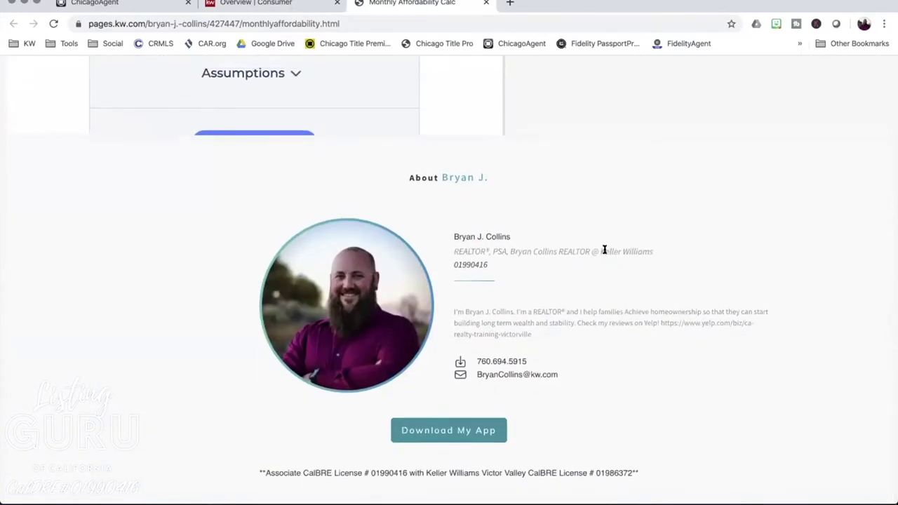
pyautogui.scroll(10, 603, 250)
pyautogui.scroll(-2, 563, 253)
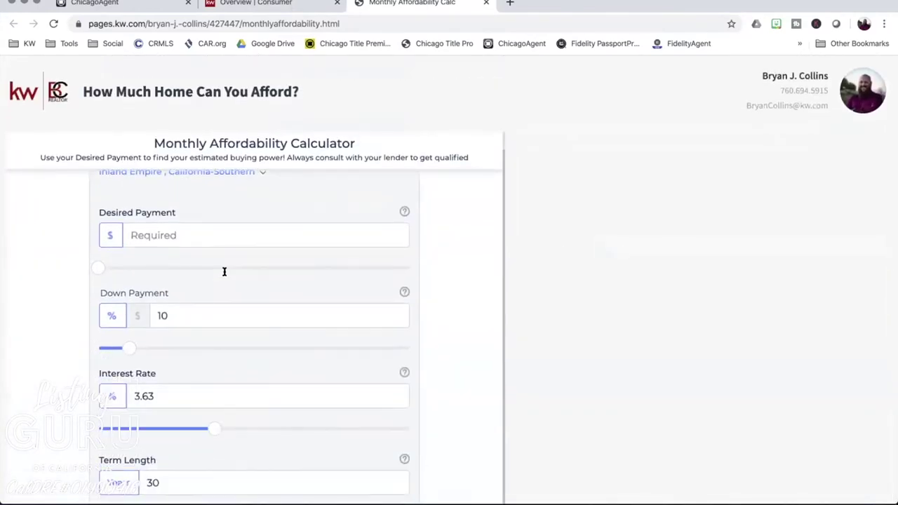
# - Back on the overview, create a new page on the agent site
pyautogui.click(255, 8)
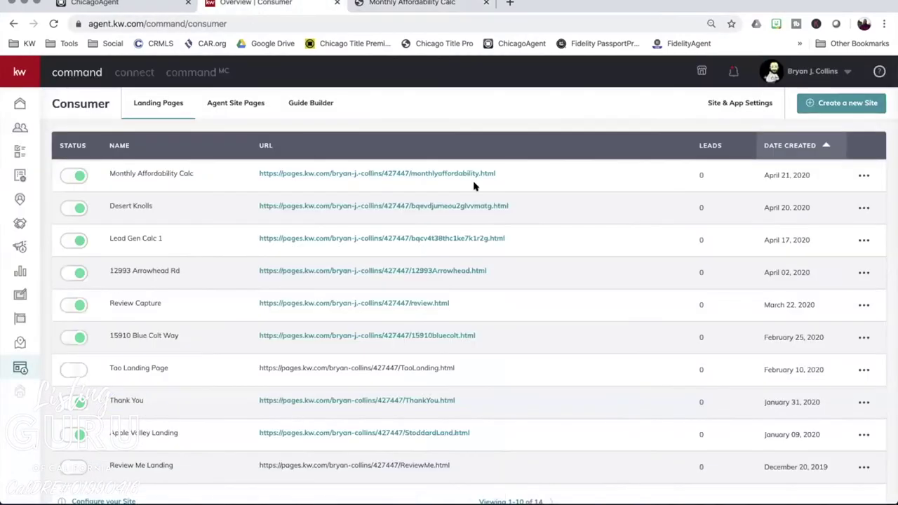
pyautogui.click(838, 103)
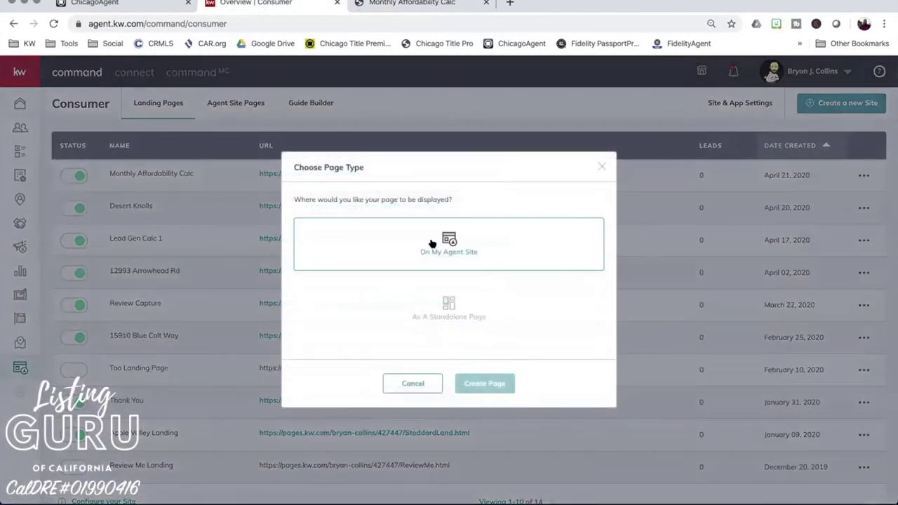
pyautogui.click(431, 245)
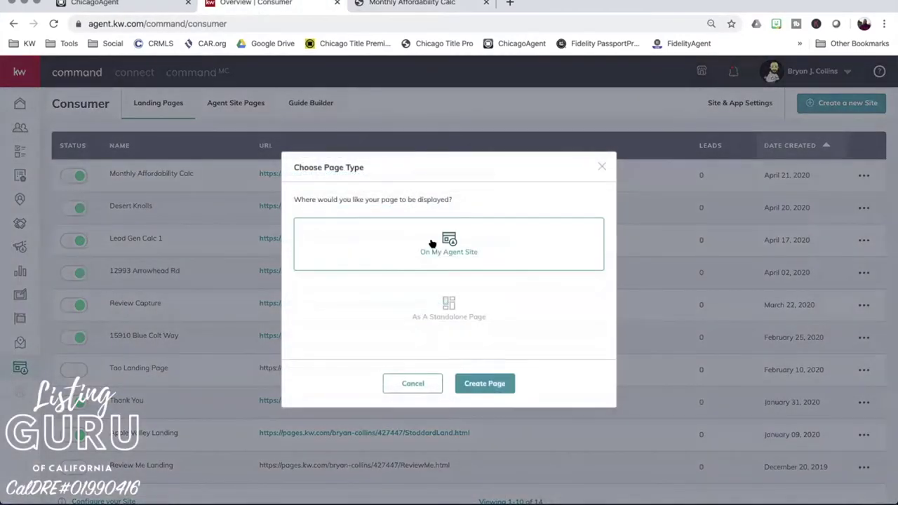
pyautogui.click(481, 384)
# - Title the page Buyers Calculator and paste the calculator iframe code into a new top text block
pyautogui.tripleClick(118, 73)
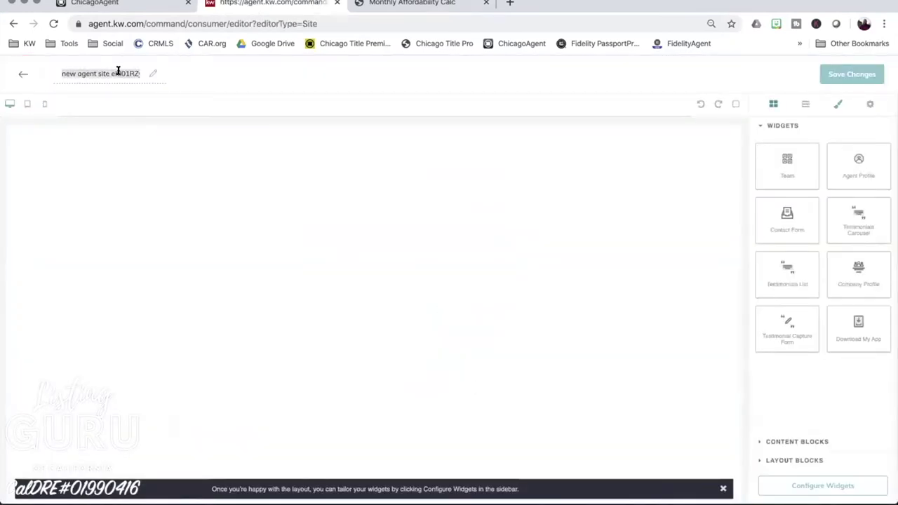
pyautogui.write('Buyers Calculator')
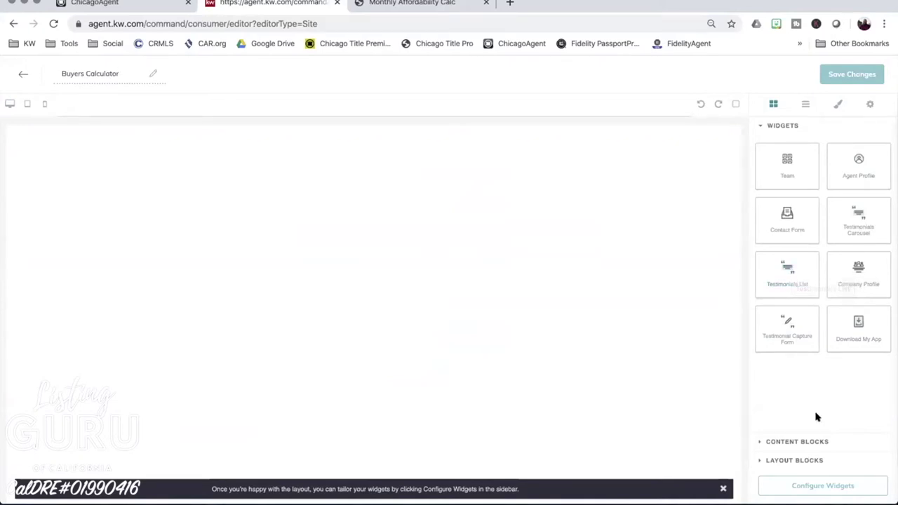
pyautogui.click(787, 441)
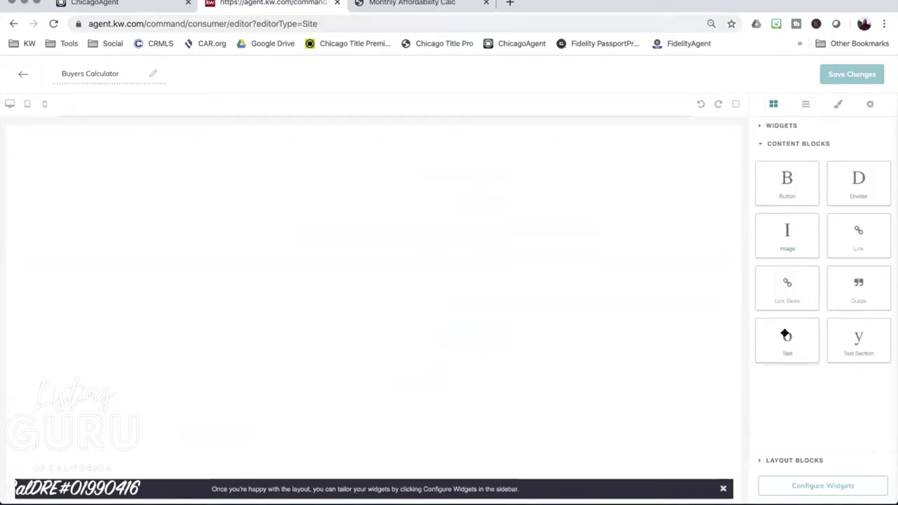
pyautogui.moveTo(788, 338); pyautogui.dragTo(469, 229)
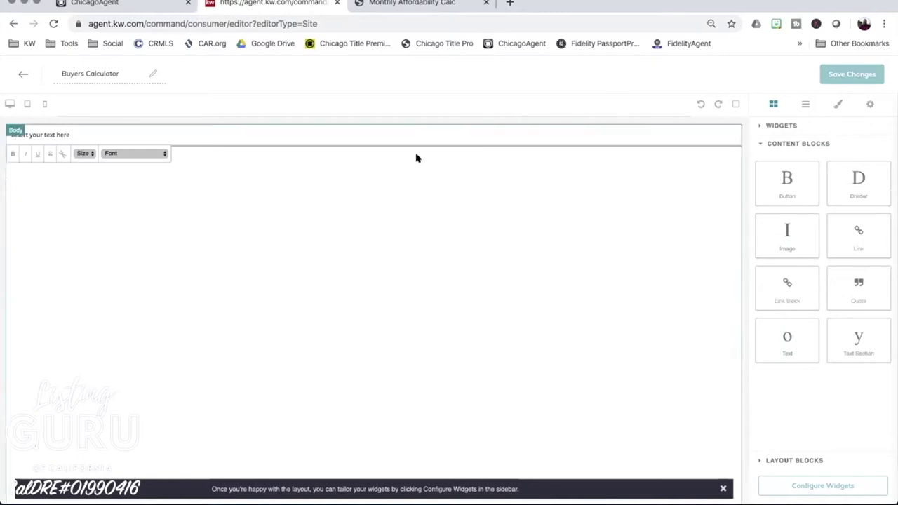
pyautogui.click(62, 134)
pyautogui.tripleClick(56, 132)
pyautogui.write('<iframe width="800" height="800" src="https://www.chicagoagent.com/calc/ma/TWpFMk1Uaz1ANjc1QHNoYXJIZA=="  marginwidth="0" marginheight="0" frameborder="0" vspace="0" hspace="0" allowfullscreen></iframe>')
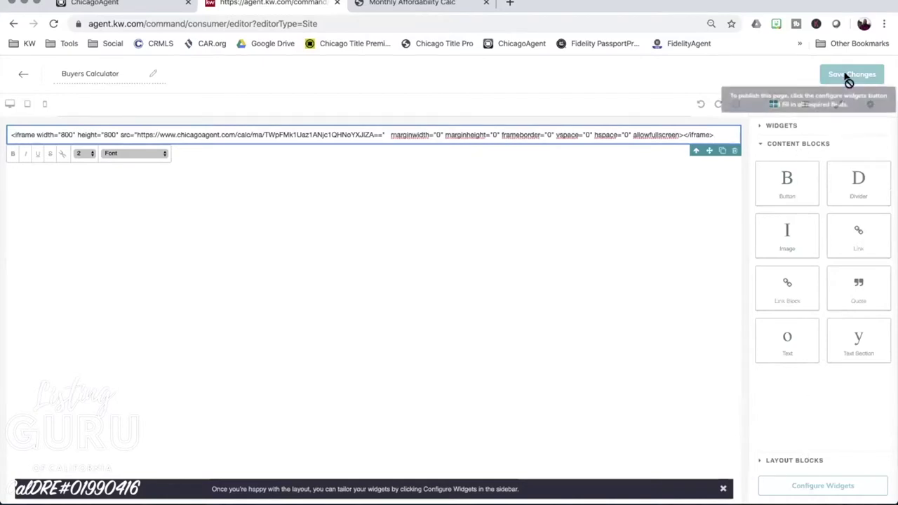
pyautogui.click(779, 125)
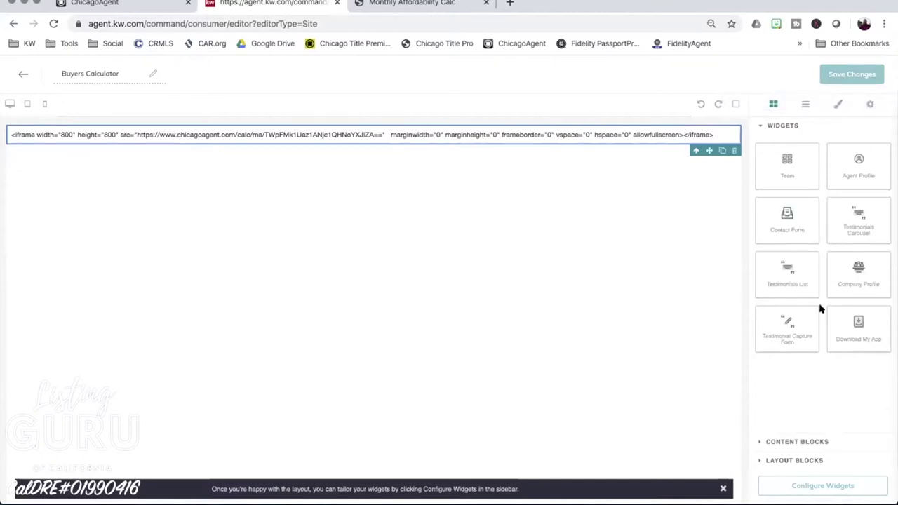
# - Add the Download My App block and change its headline to 'Download My KW App'
pyautogui.moveTo(858, 323); pyautogui.dragTo(601, 284)
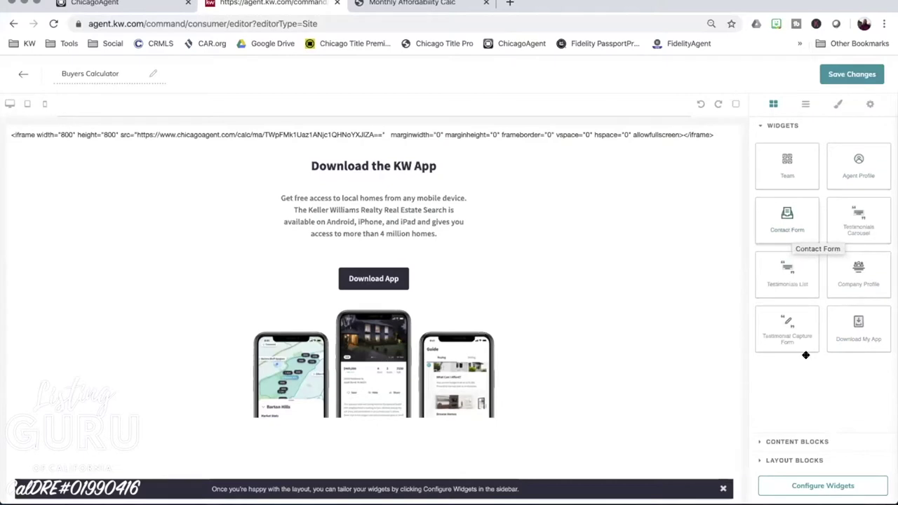
pyautogui.click(800, 485)
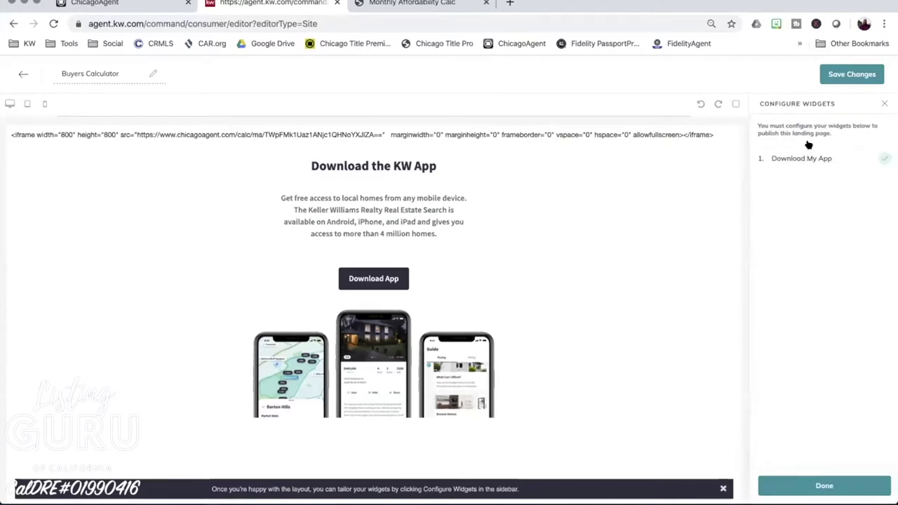
pyautogui.click(821, 154)
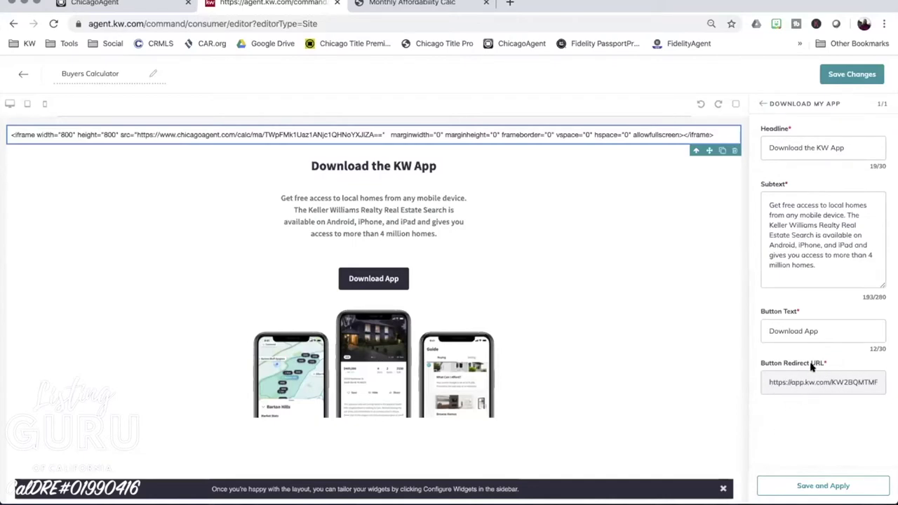
pyautogui.click(815, 148)
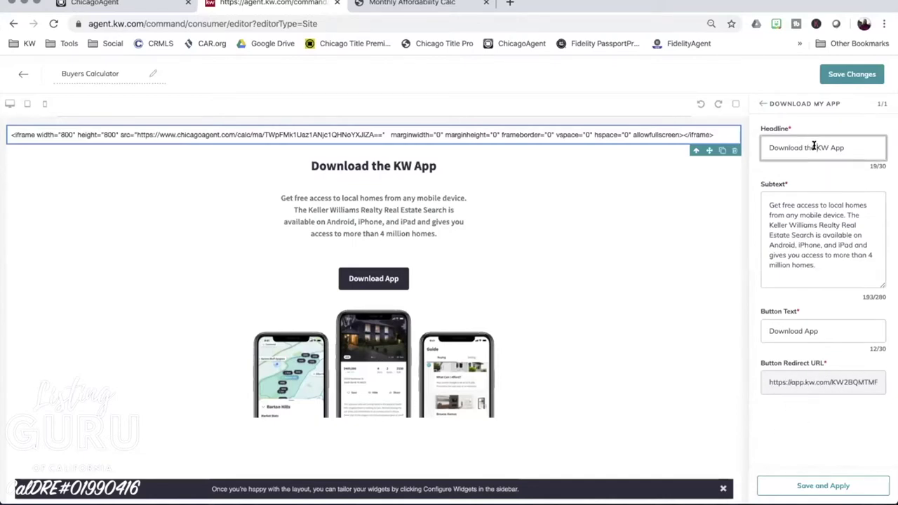
pyautogui.press('BackSpace')
pyautogui.press('BackSpace')
pyautogui.press('BackSpace')
pyautogui.write('My')
# - Apply the headline change, save Buyers Calculator, and publish it as an agent site page
pyautogui.click(804, 221)
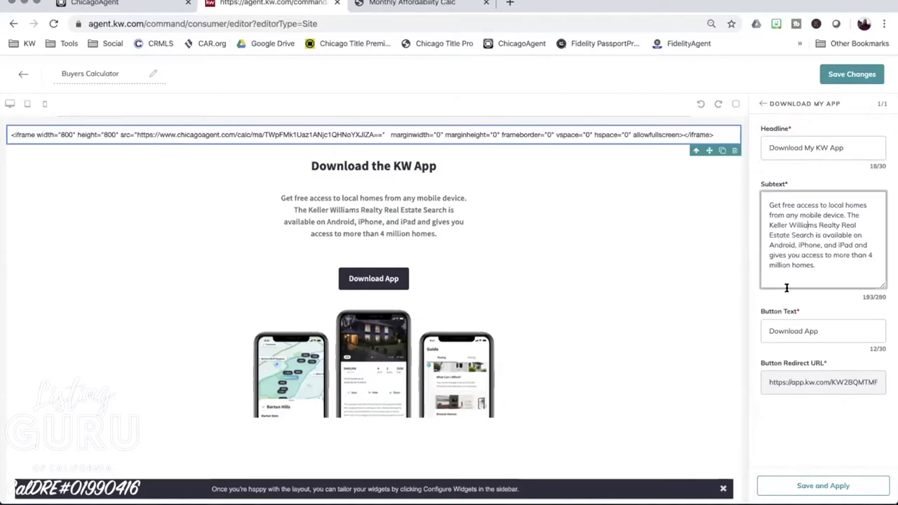
pyautogui.click(802, 484)
pyautogui.click(864, 75)
pyautogui.click(483, 337)
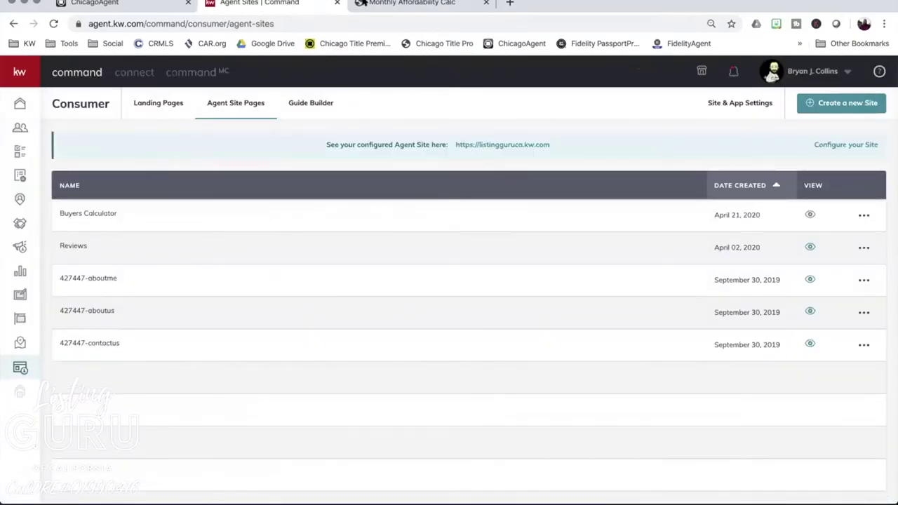
pyautogui.click(379, 3)
pyautogui.click(372, 16)
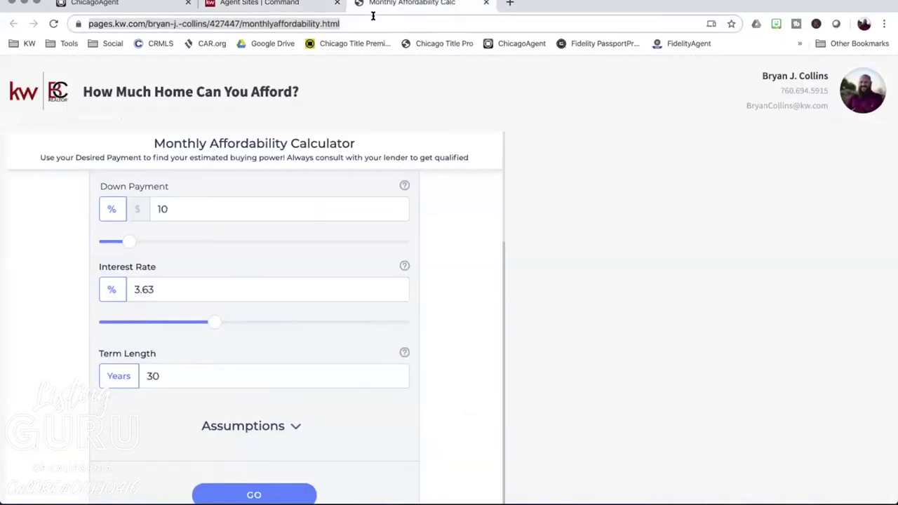
pyautogui.write('listing')
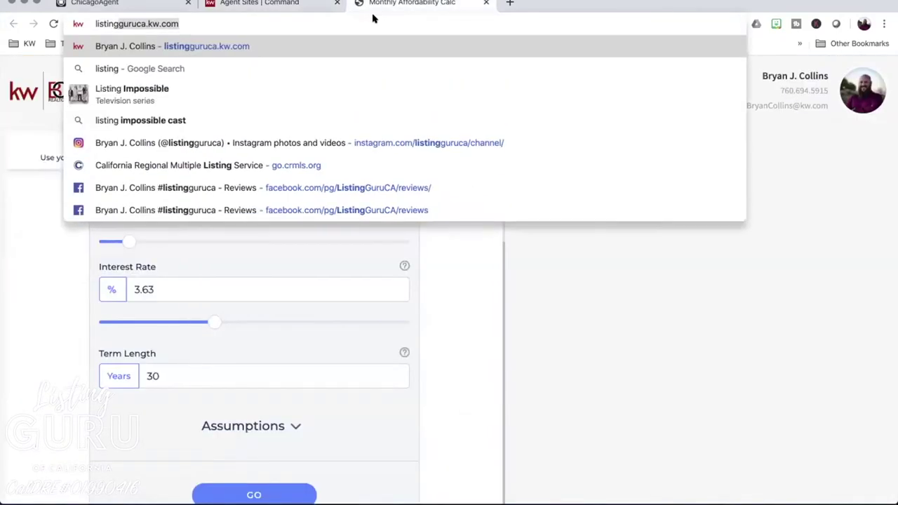
pyautogui.press('Return')
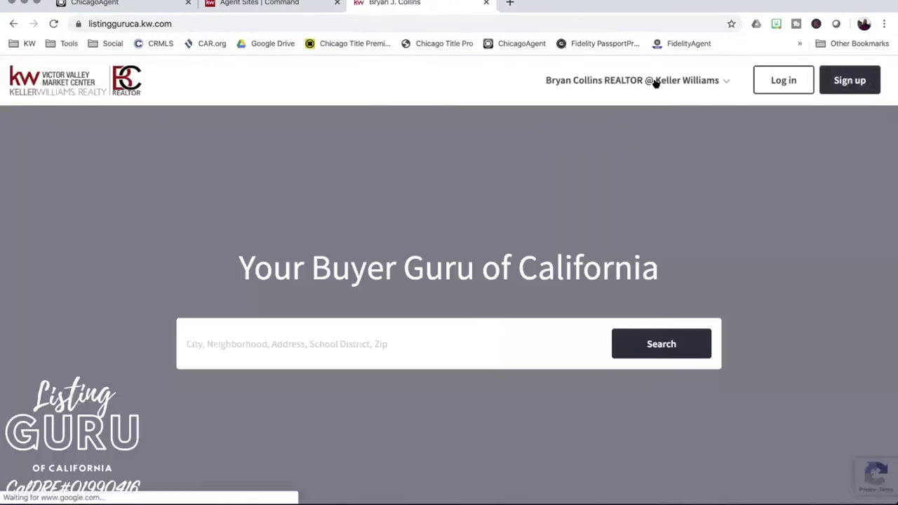
pyautogui.click(654, 81)
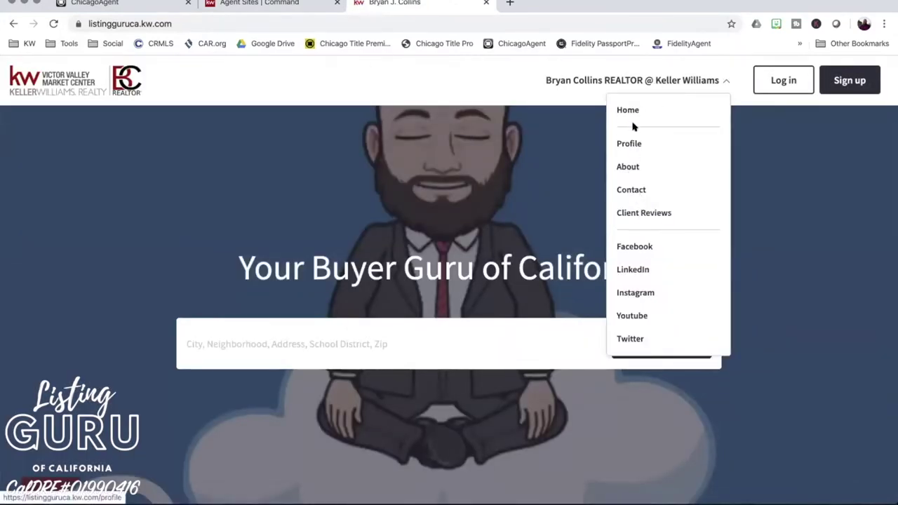
pyautogui.click(233, 6)
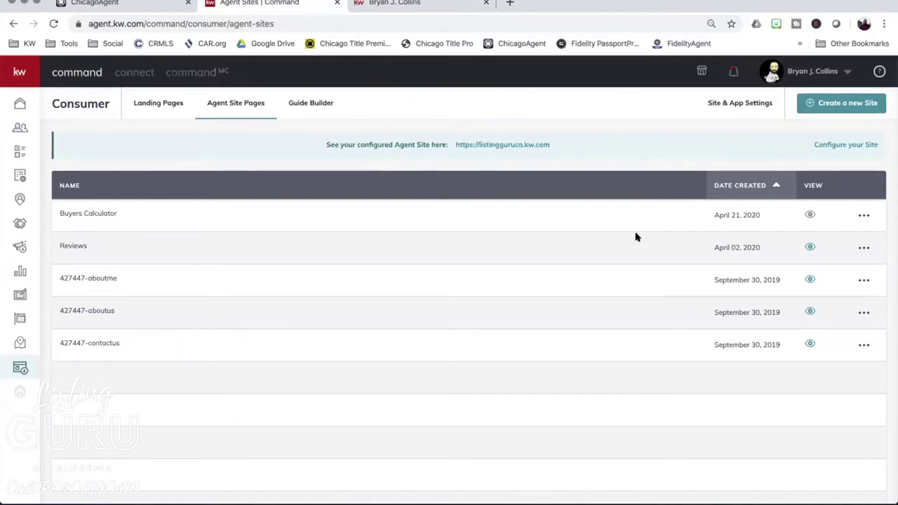
pyautogui.click(864, 215)
# - Add a New Page entry under Site Pages in the agent site's Site & App Settings
pyautogui.click(739, 101)
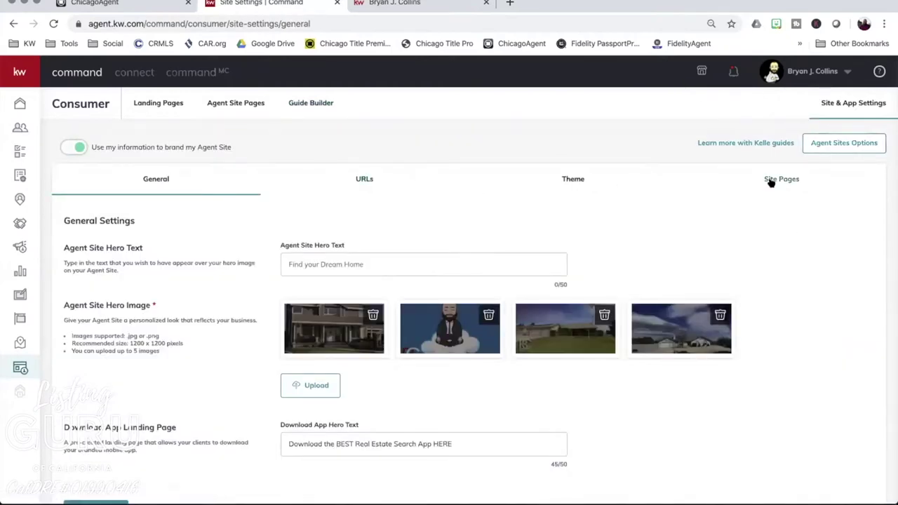
pyautogui.click(770, 180)
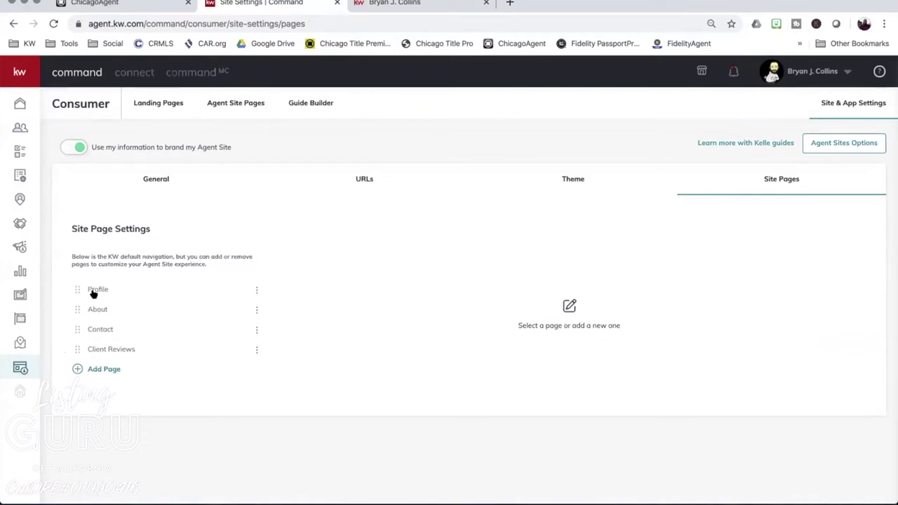
pyautogui.click(95, 365)
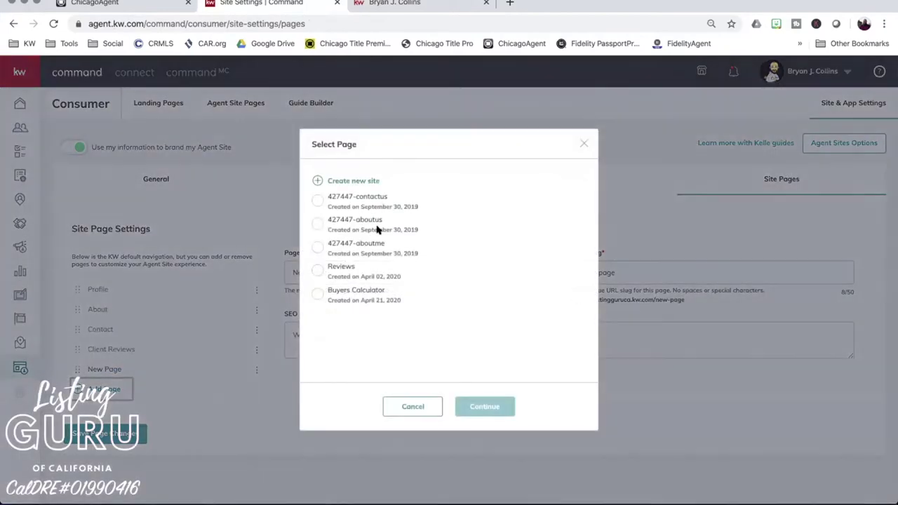
# - Select Buyers Calculator in the Select Page dialog and continue
pyautogui.click(316, 295)
pyautogui.click(487, 406)
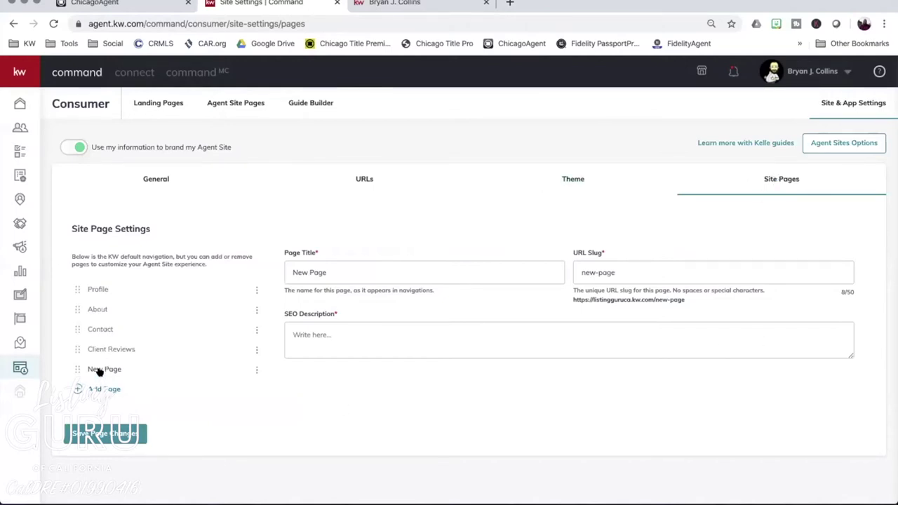
# - Replace the default page title with 'Buyer's Calculator' and the URL slug with buyerscalc
pyautogui.doubleClick(334, 270)
pyautogui.tripleClick(333, 270)
pyautogui.write("Buyer's")
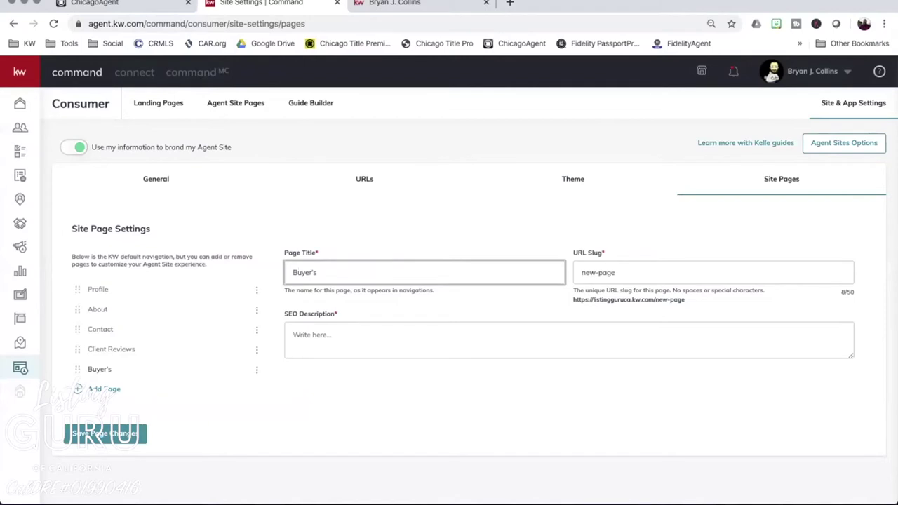
pyautogui.write(' CAl')
pyautogui.press('BackSpace')
pyautogui.press('BackSpace')
pyautogui.write('oc')
pyautogui.write('cult')
pyautogui.write('tor')
pyautogui.click(602, 274)
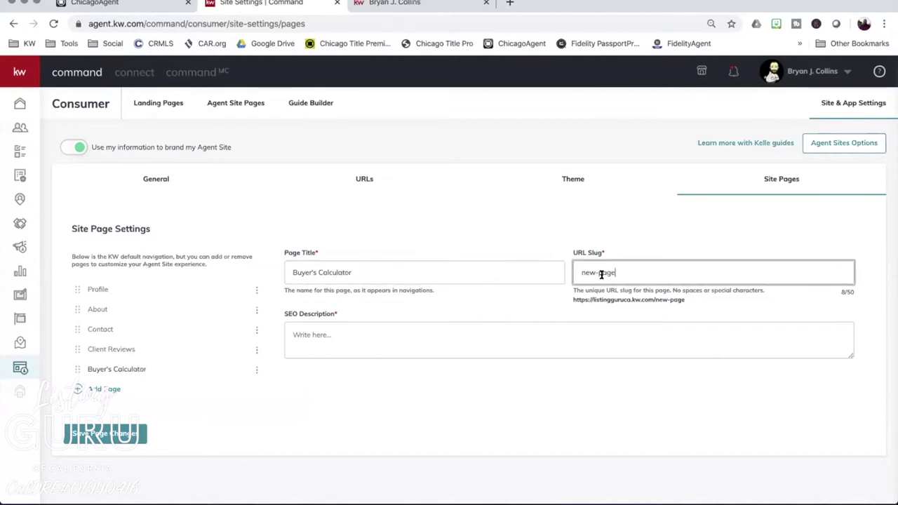
pyautogui.tripleClick(576, 271)
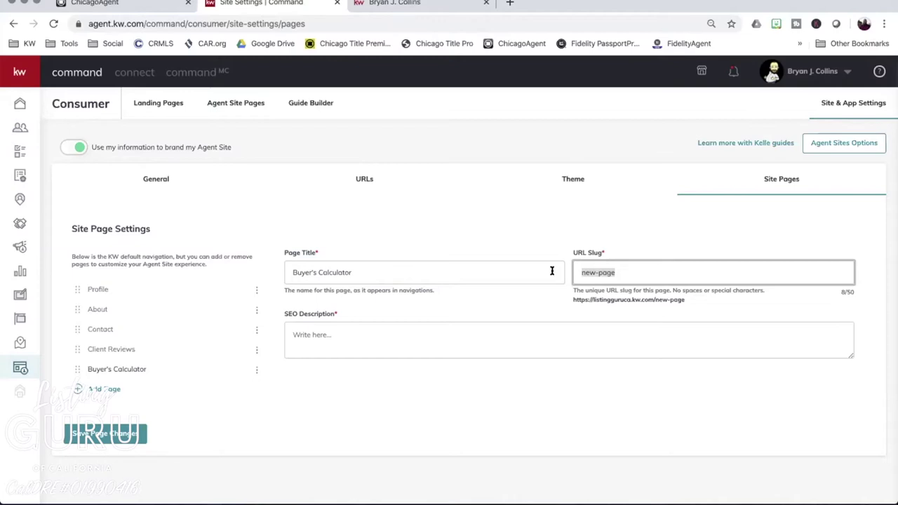
pyautogui.write('buyer')
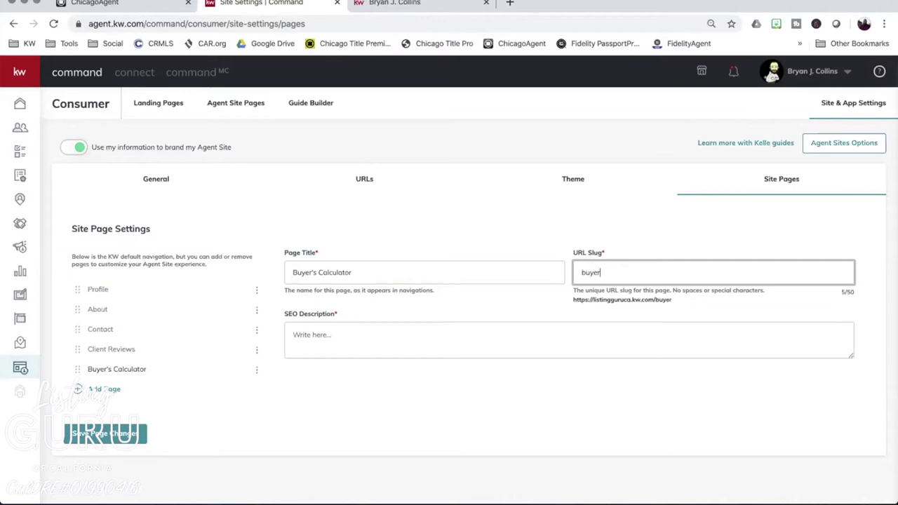
pyautogui.write('scalc')
pyautogui.click(327, 330)
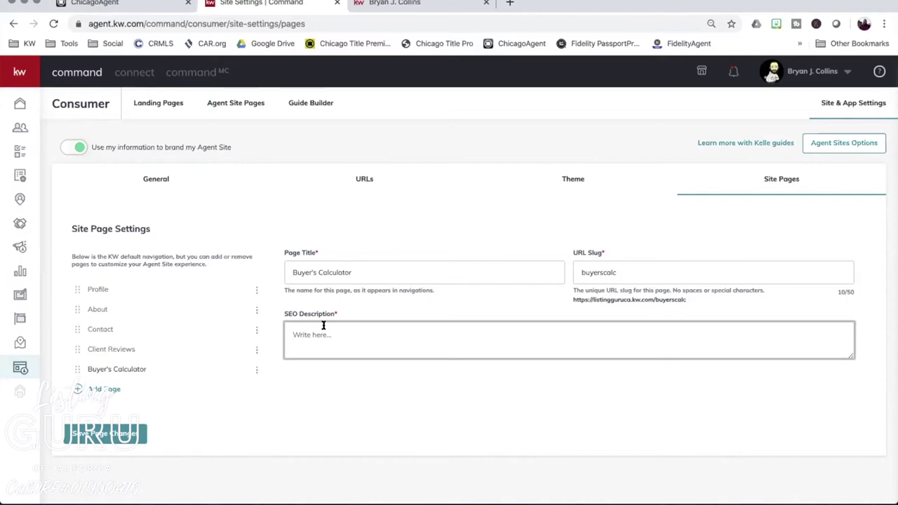
# - Enter SEO description 'Buyer's affordability calculatoe', try saving, then reload Site Pages and add a page
pyautogui.write("Buyer's afford")
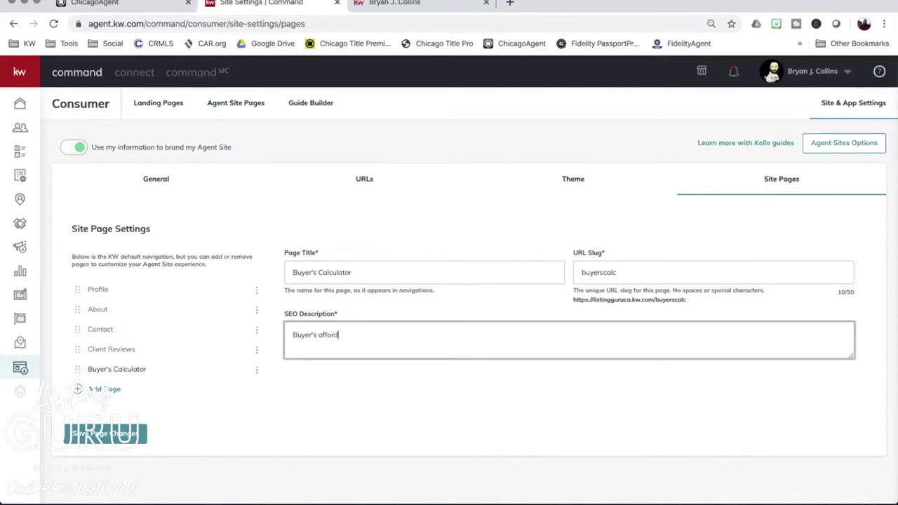
pyautogui.write('ab')
pyautogui.write('il')
pyautogui.write('ity ca')
pyautogui.write('lcula')
pyautogui.write('toe')
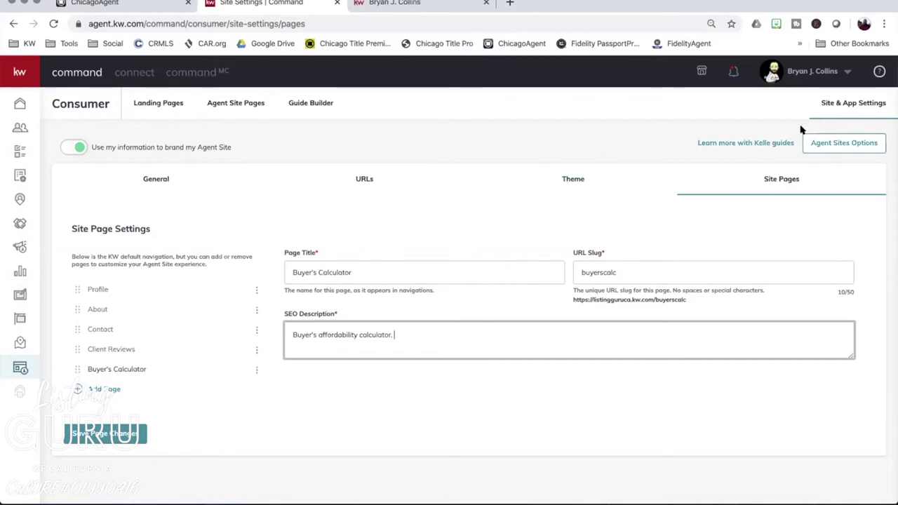
pyautogui.click(106, 431)
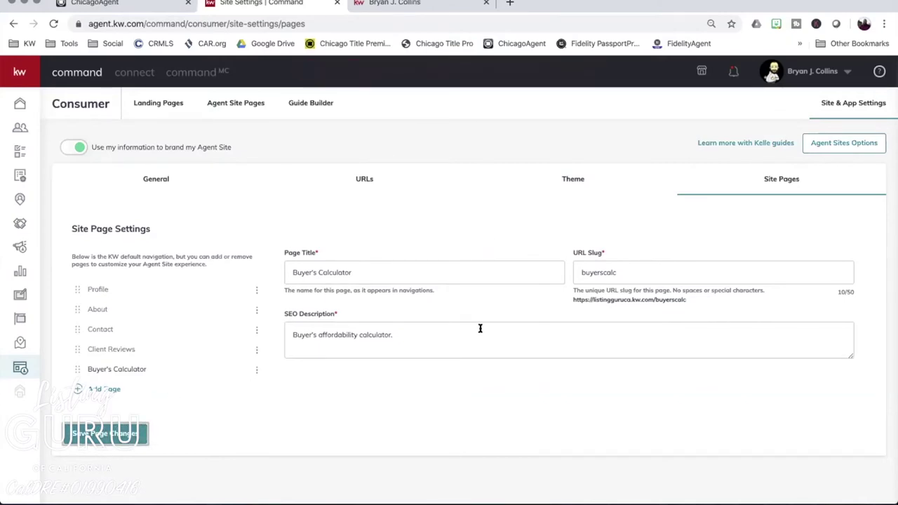
pyautogui.click(584, 188)
pyautogui.click(768, 183)
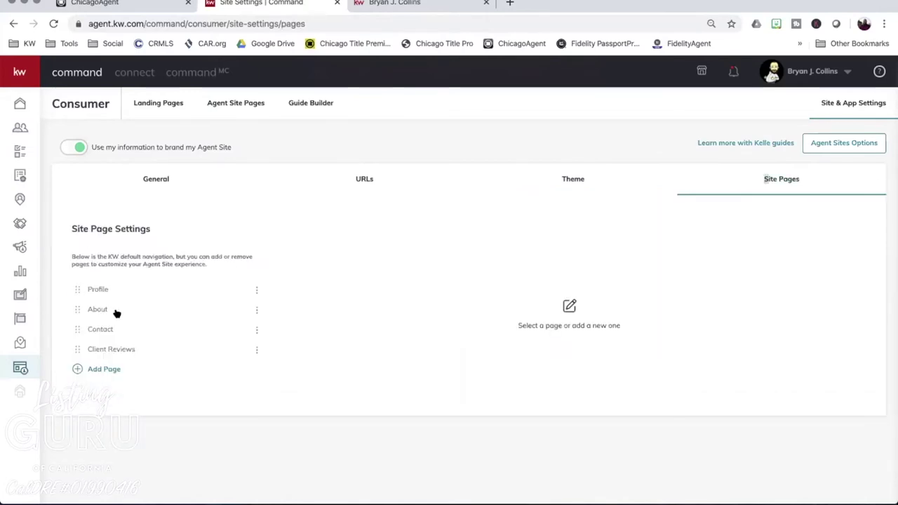
pyautogui.click(103, 369)
# - Re-add the navigation page titled 'Buyers Calculator' with URL slug buyerscalc
pyautogui.click(483, 405)
pyautogui.tripleClick(362, 272)
pyautogui.write('Buyers Calculator')
pyautogui.press('Tab')
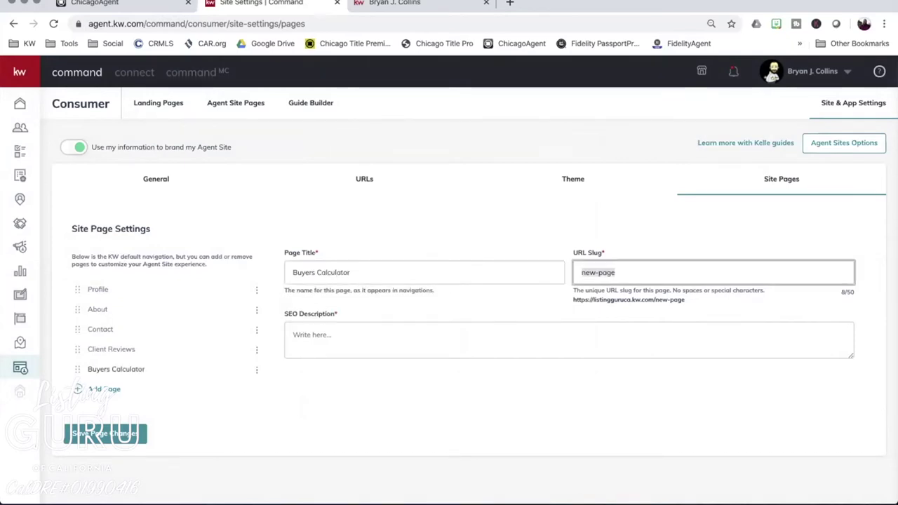
pyautogui.write('buyerscalc')
# - Set the SEO description to 'Buyers Calculator monthly affordability.' and save the page
pyautogui.click(351, 334)
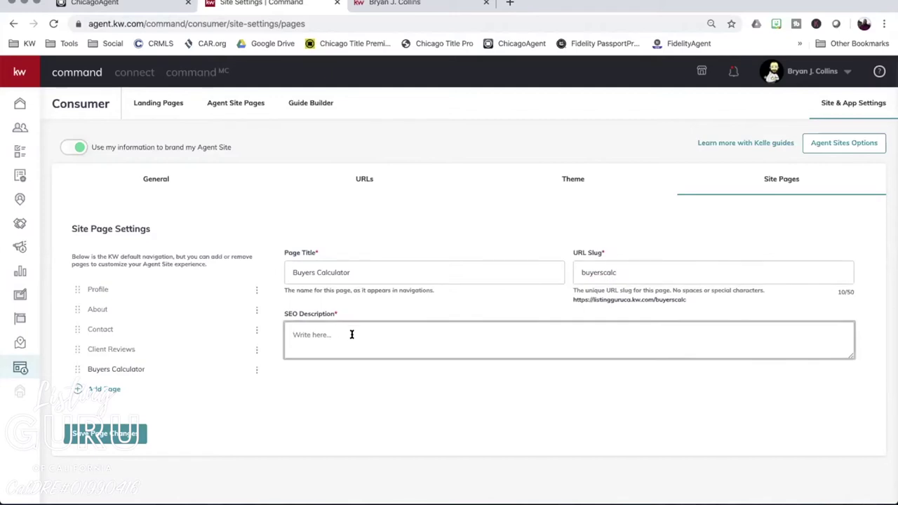
pyautogui.click(291, 265)
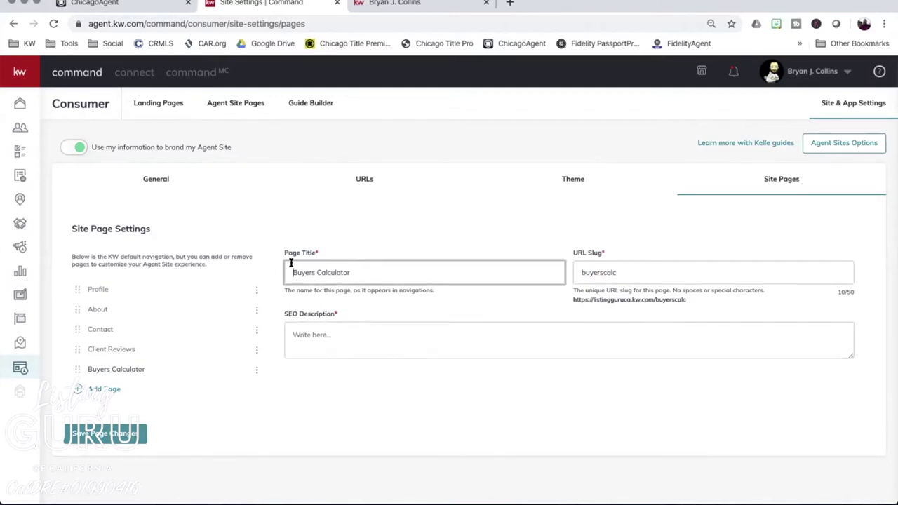
pyautogui.hotkey('ctrl', 'a')
pyautogui.hotkey('ctrl', 'c')
pyautogui.click(315, 326)
pyautogui.hotkey('ctrl', 'v')
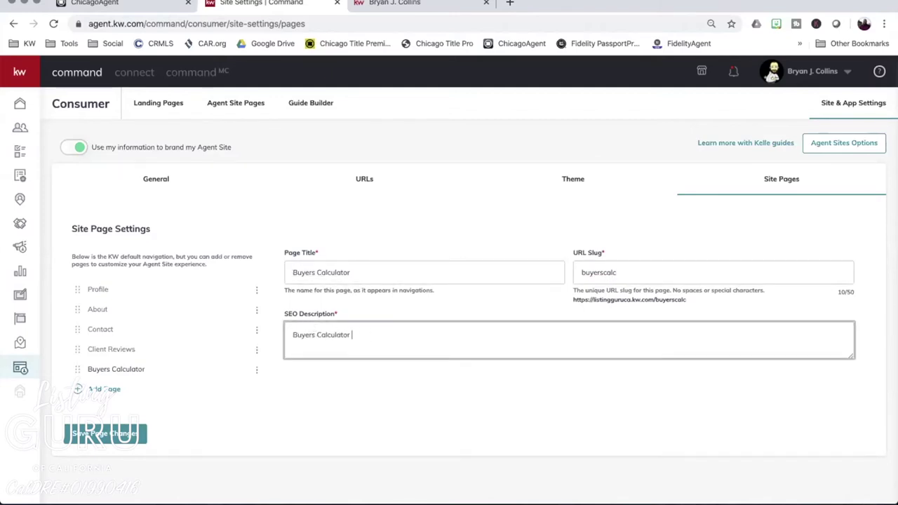
pyautogui.write('monthly affordability.')
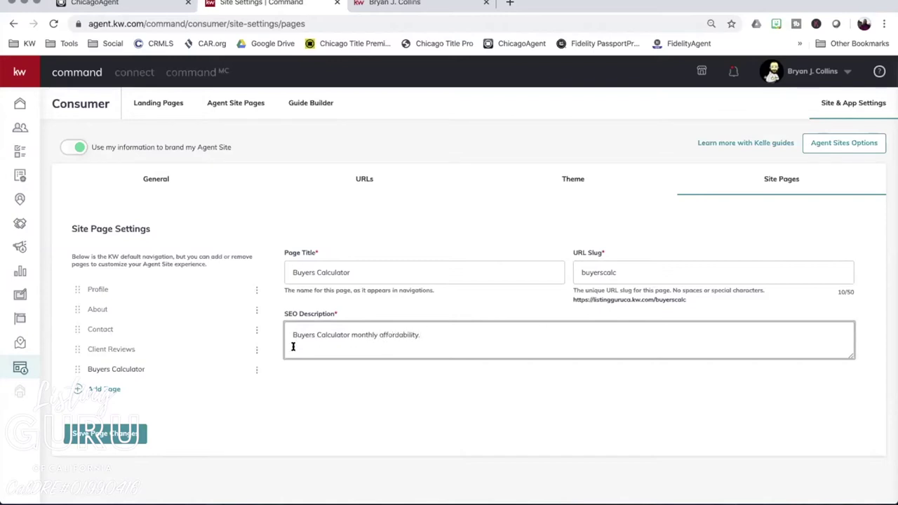
pyautogui.click(112, 434)
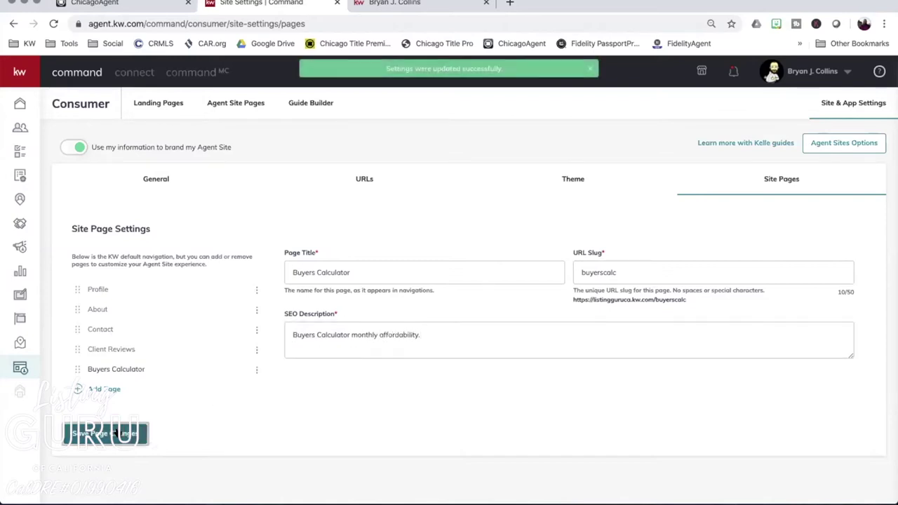
pyautogui.click(307, 273)
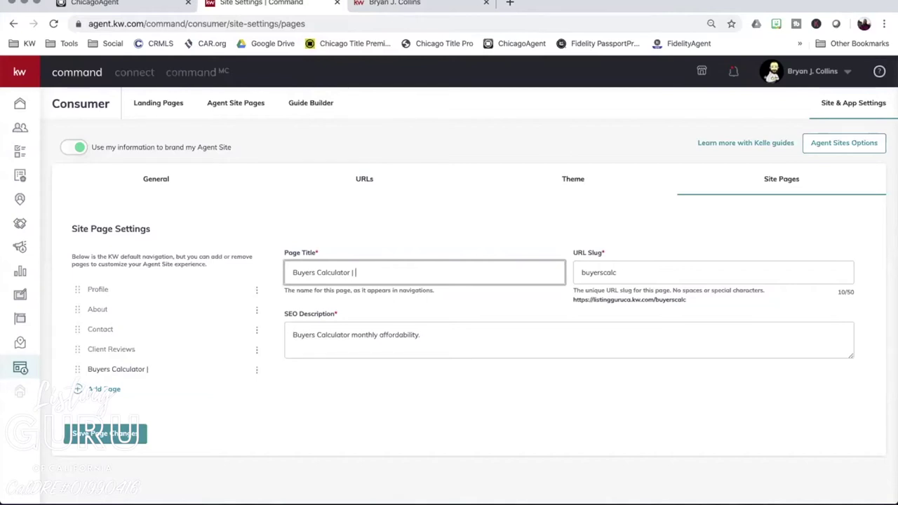
# - Append ' | #ListingGuruCA' to the Buyers Calculator page title
pyautogui.write('isting ')
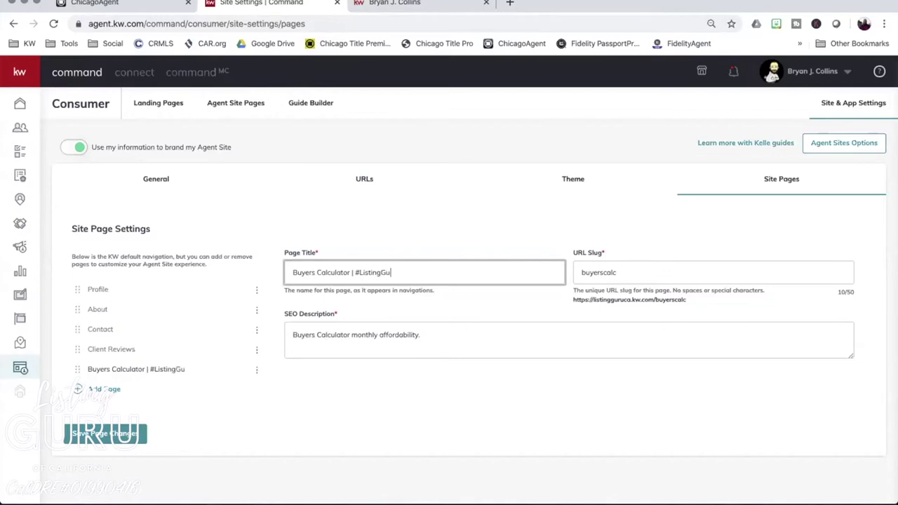
pyautogui.write('GuruCA')
pyautogui.click(394, 4)
pyautogui.moveTo(598, 82)
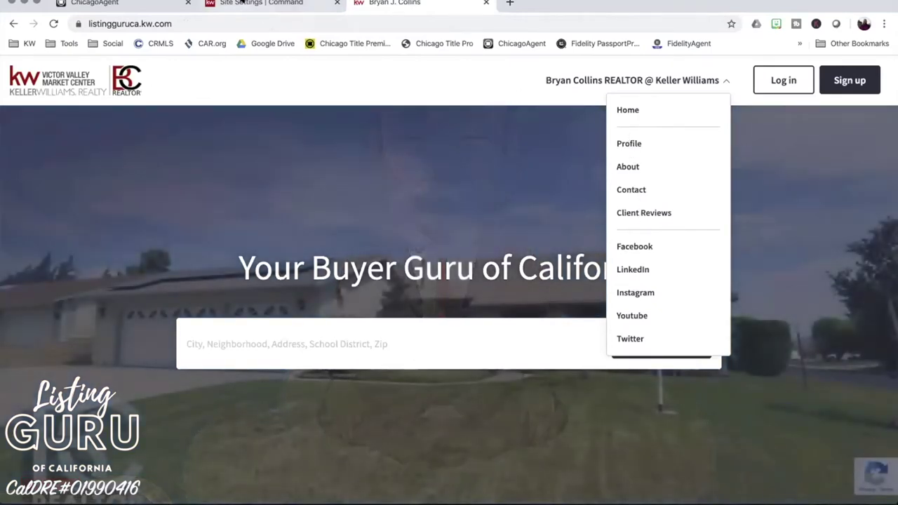
pyautogui.click(241, 4)
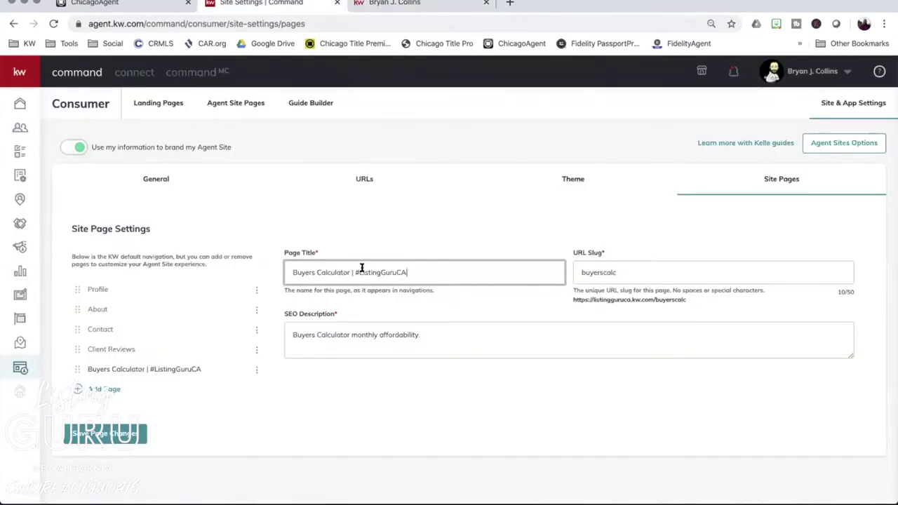
# - Save the new title and reload the live site to confirm its menu lists the page
pyautogui.moveTo(414, 273); pyautogui.dragTo(347, 270)
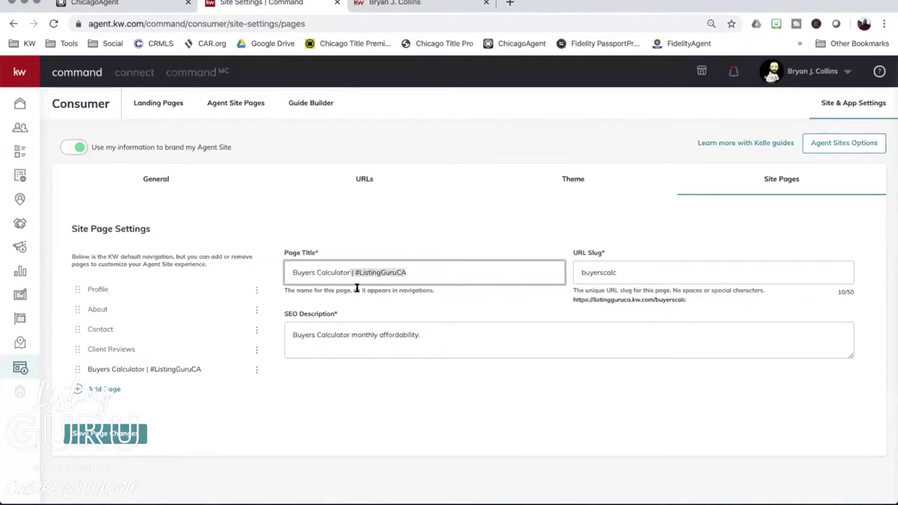
pyautogui.click(347, 270)
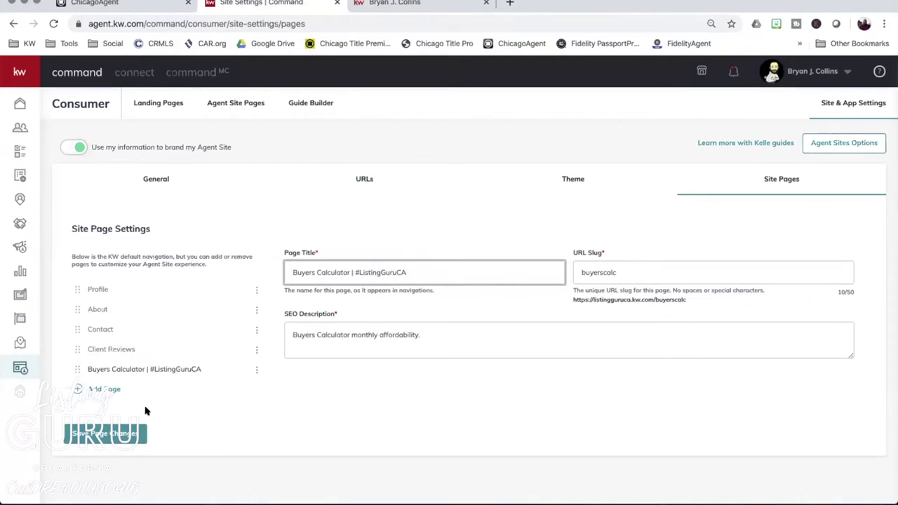
pyautogui.click(141, 434)
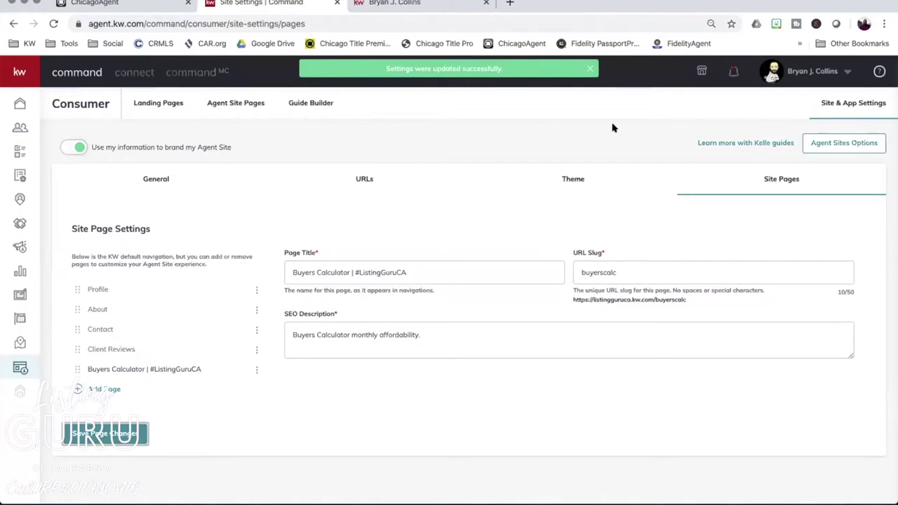
pyautogui.click(393, 3)
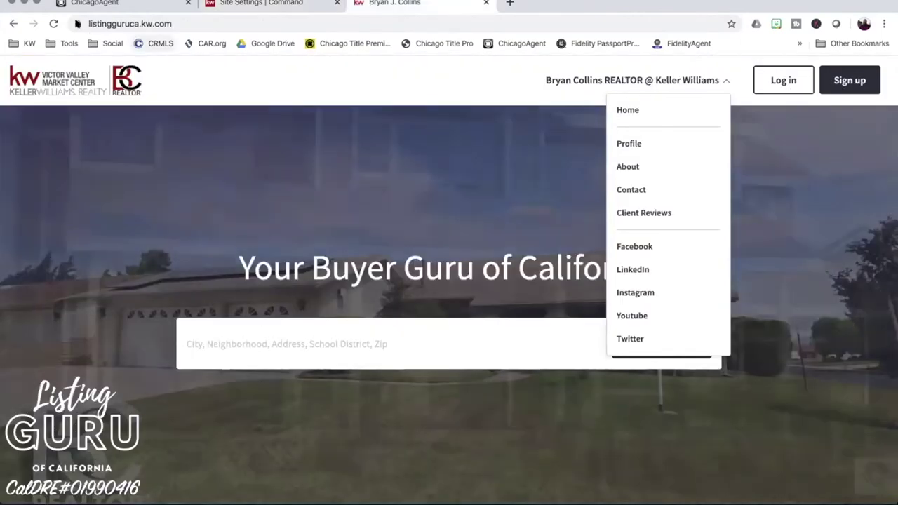
pyautogui.click(54, 23)
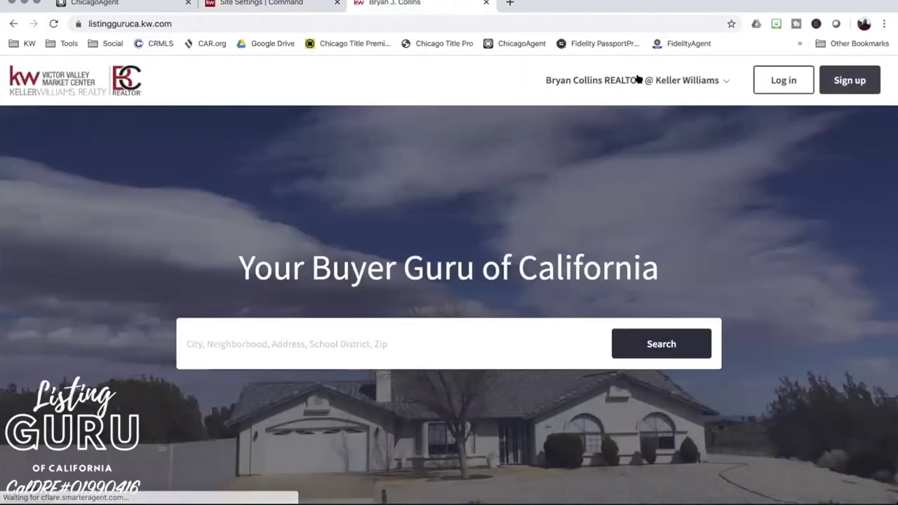
pyautogui.click(642, 81)
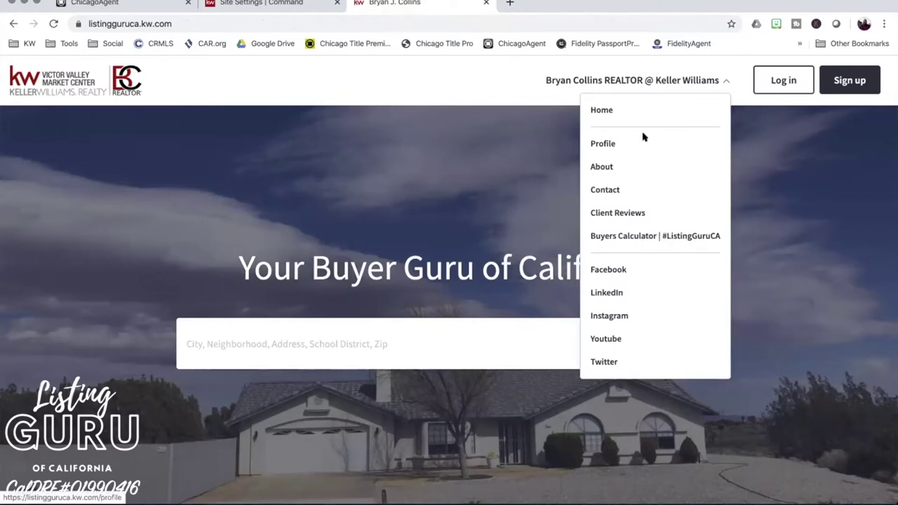
pyautogui.click(272, 3)
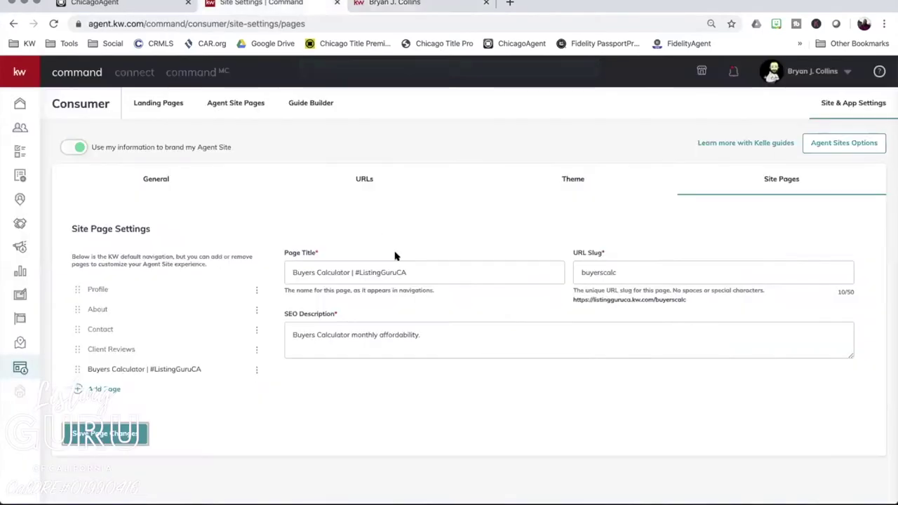
# - Remove ' | #ListingGuruCA' from the page title and save it
pyautogui.click(403, 271)
pyautogui.moveTo(366, 272); pyautogui.dragTo(347, 271)
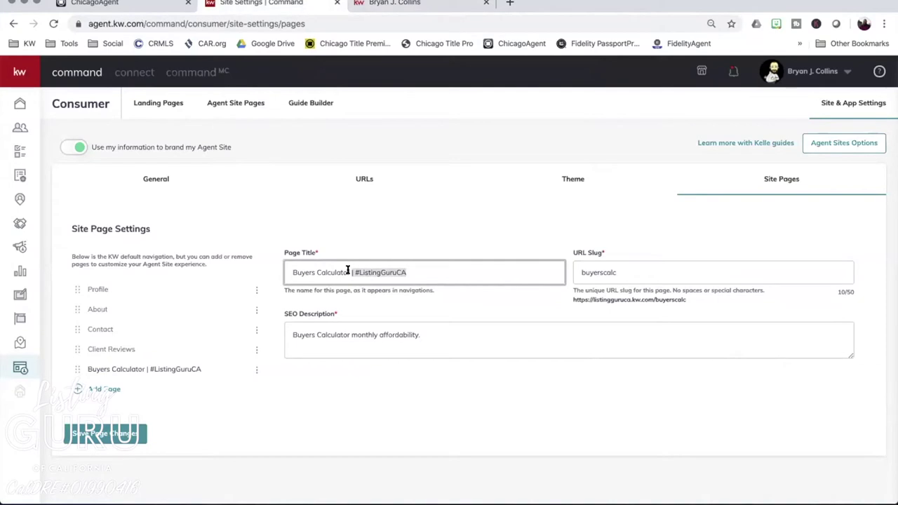
pyautogui.press('BackSpace')
pyautogui.click(106, 433)
# - Reload the live agent site and open Buyers Calculator from its menu
pyautogui.click(357, 6)
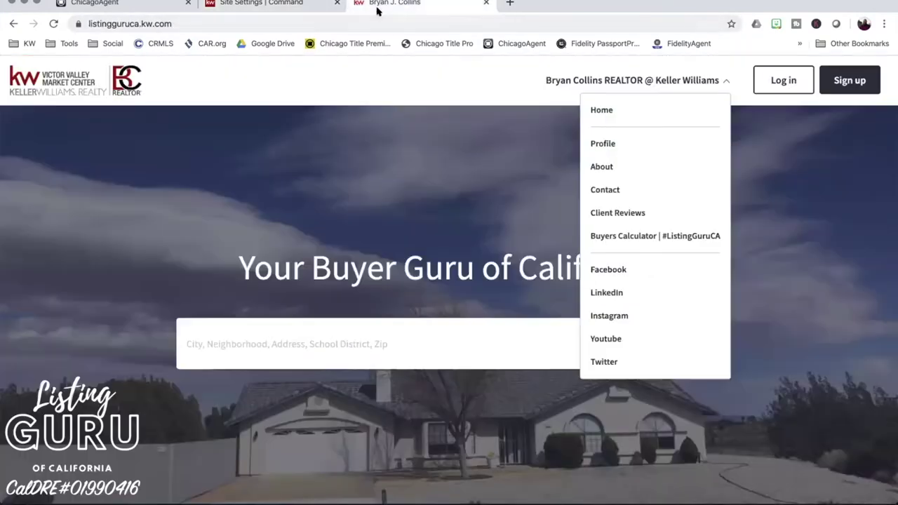
pyautogui.click(53, 23)
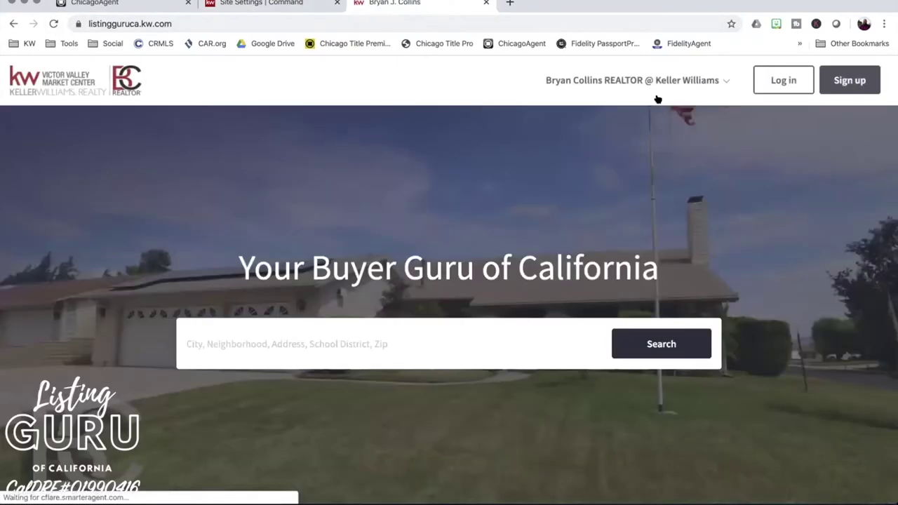
pyautogui.moveTo(655, 122)
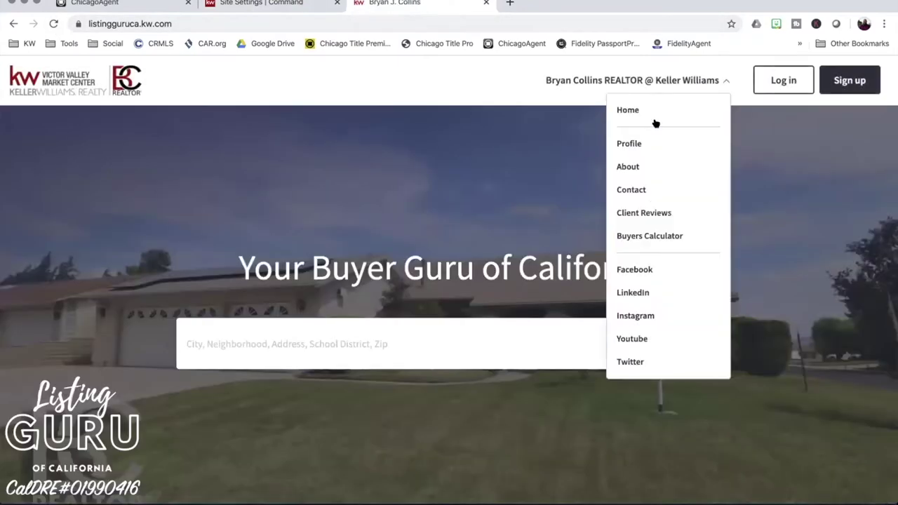
pyautogui.click(650, 235)
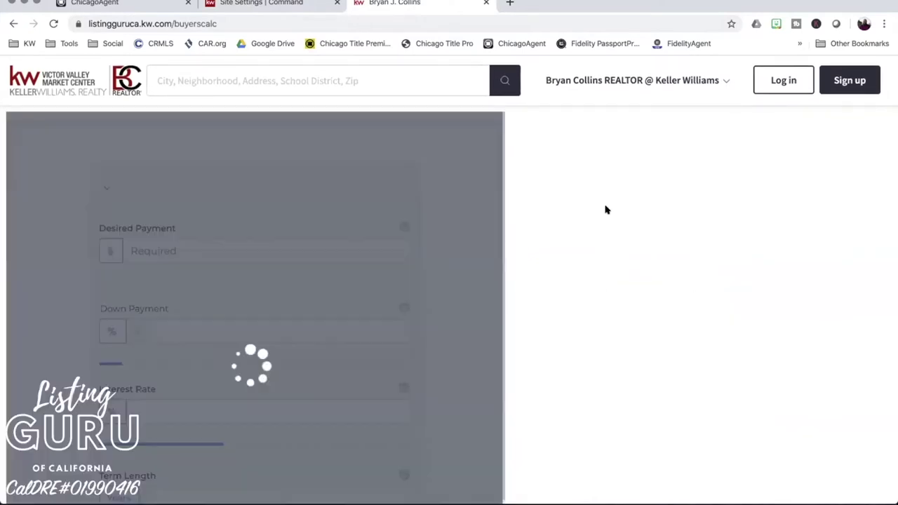
pyautogui.scroll(-3, 364, 265)
pyautogui.scroll(-10, 364, 265)
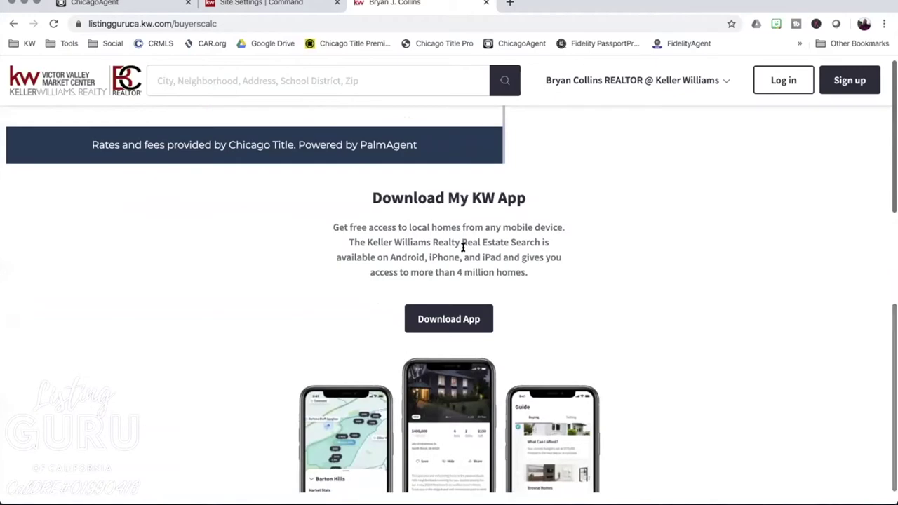
pyautogui.scroll(-1, 462, 252)
pyautogui.scroll(1, 462, 251)
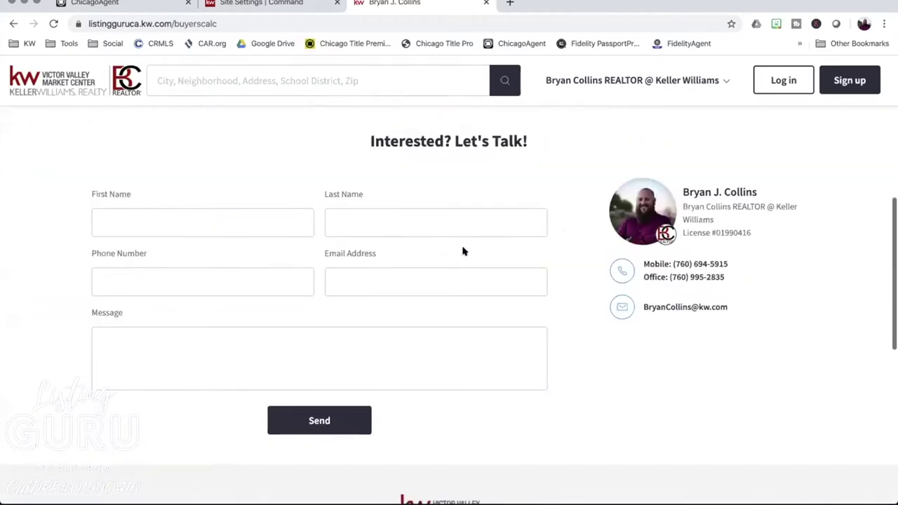
pyautogui.scroll(-4, 583, 339)
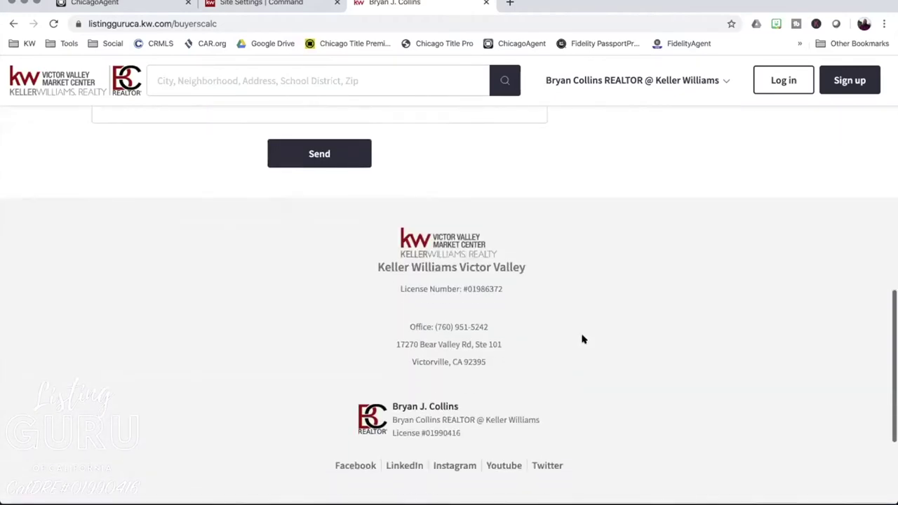
pyautogui.scroll(15, 501, 371)
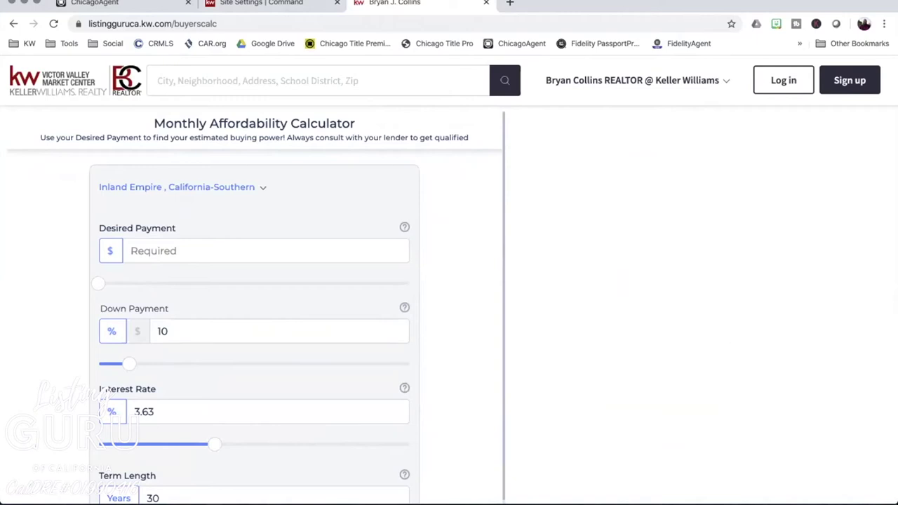
pyautogui.press('XF86AudioRaiseVolume')
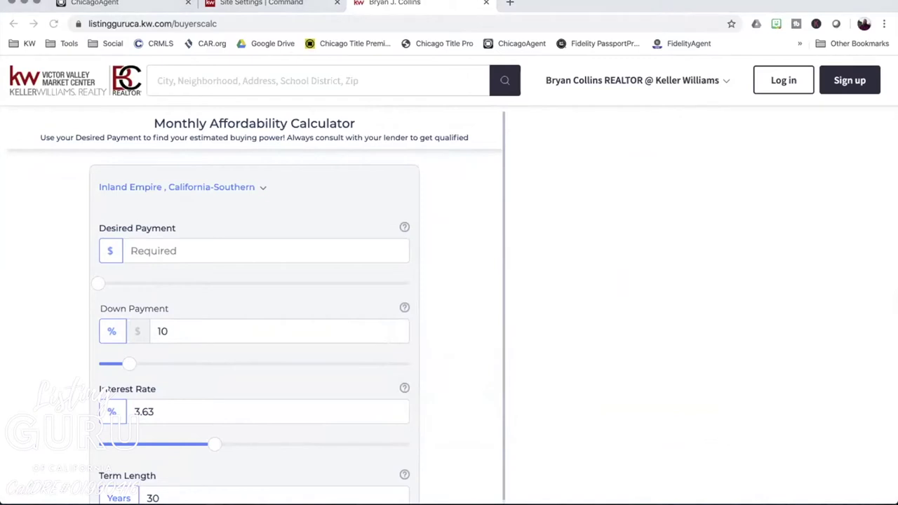
pyautogui.click(281, 6)
pyautogui.click(393, 5)
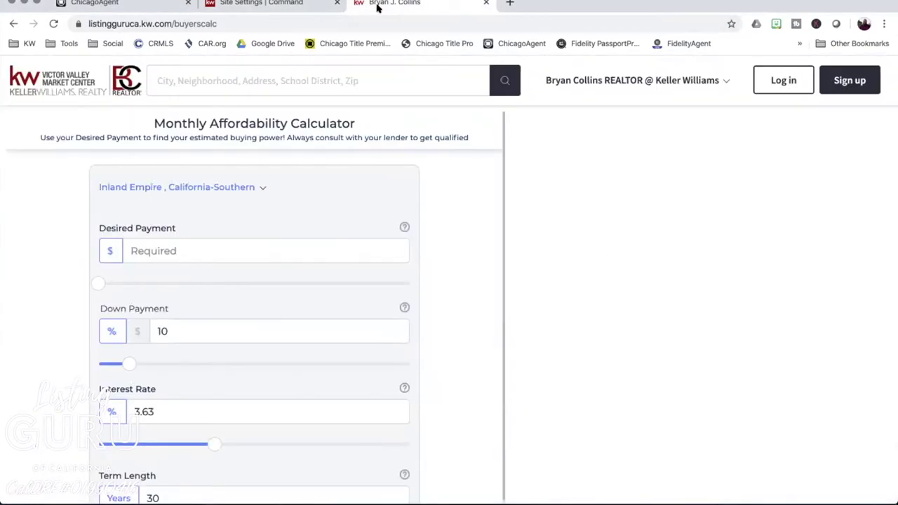
pyautogui.click(283, 4)
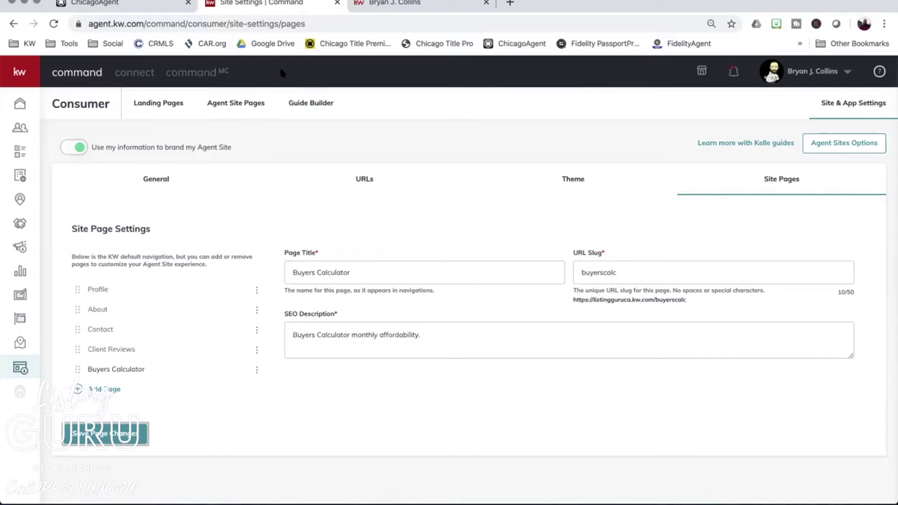
# - View the Landing Pages list, then go back to the live site's property search box
pyautogui.click(159, 104)
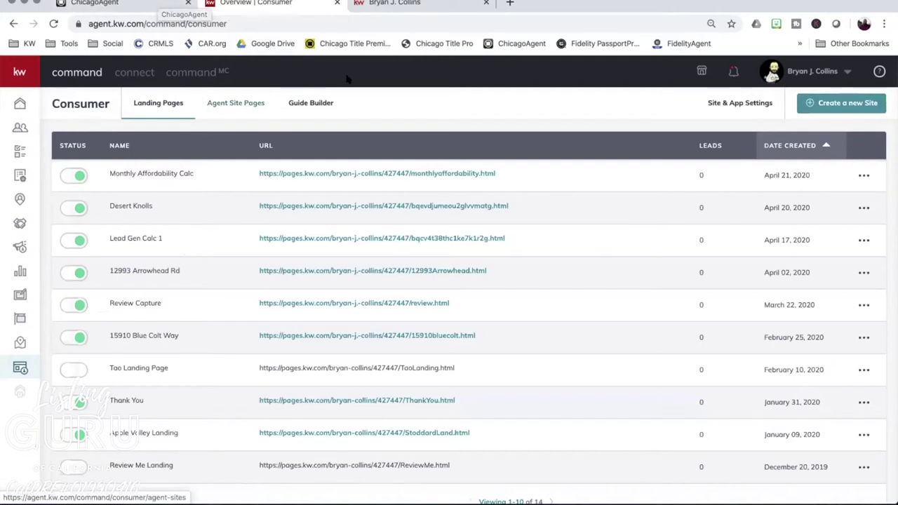
pyautogui.click(393, 3)
pyautogui.click(186, 81)
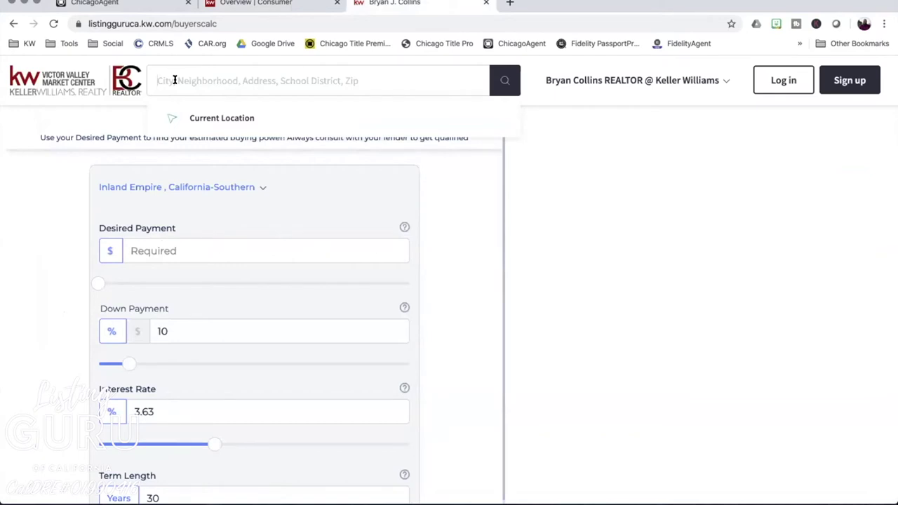
pyautogui.write('1')
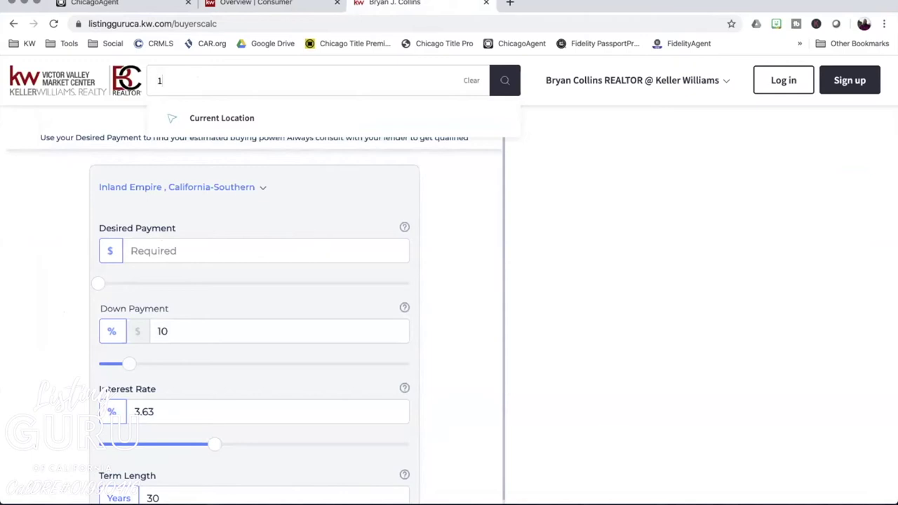
pyautogui.write('113')
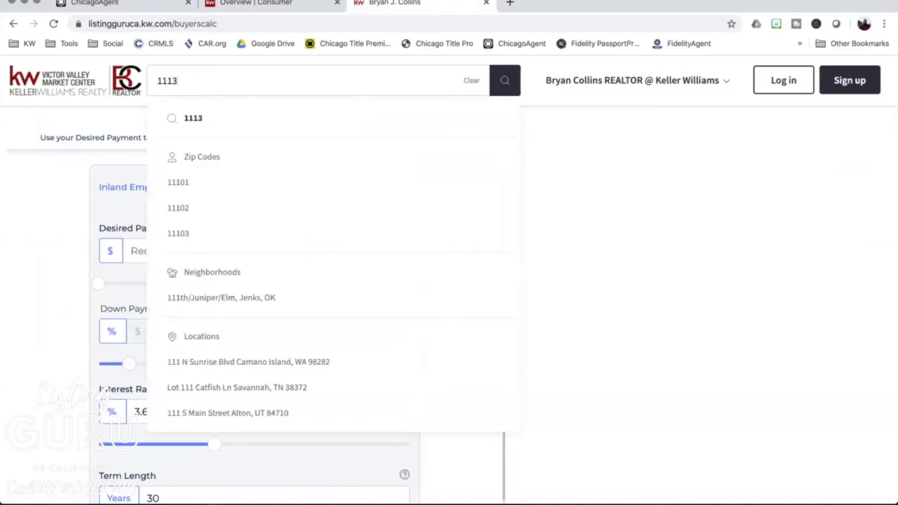
pyautogui.write('1 orchid')
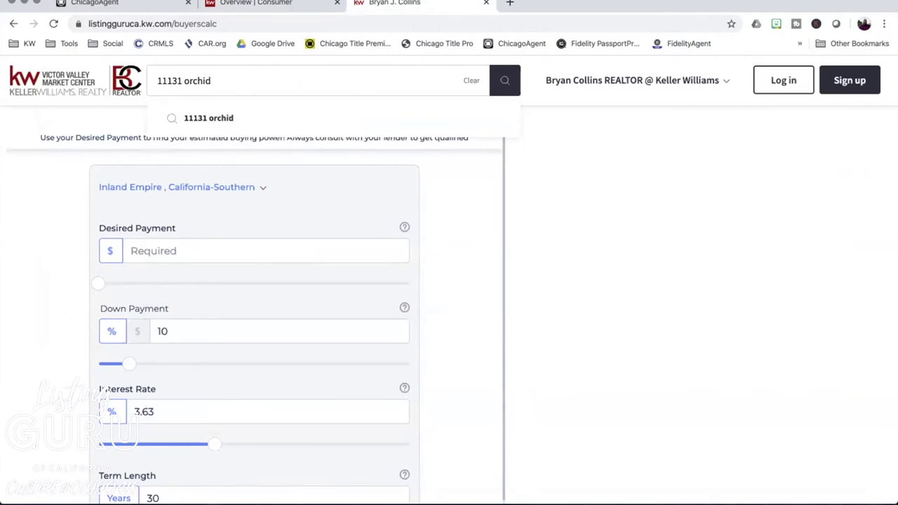
pyautogui.press('Return')
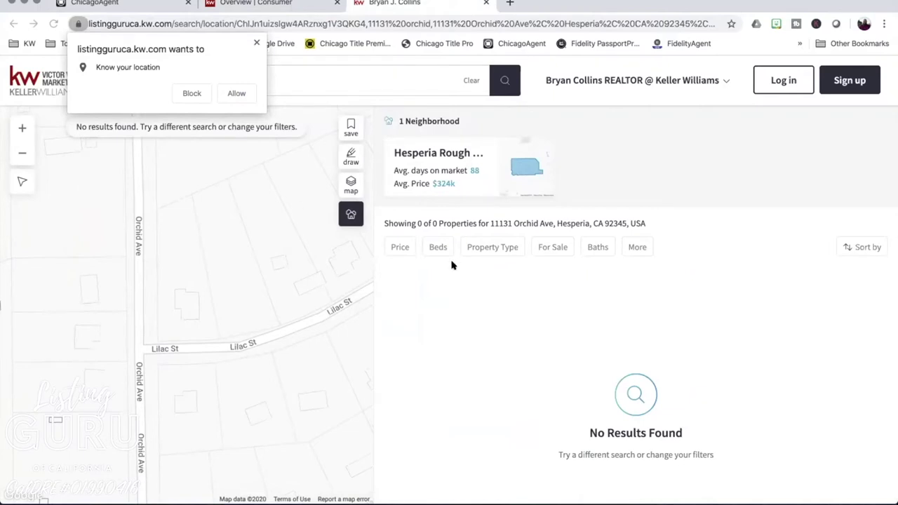
# - Allow location access and zoom around the Hesperia search results map
pyautogui.click(239, 91)
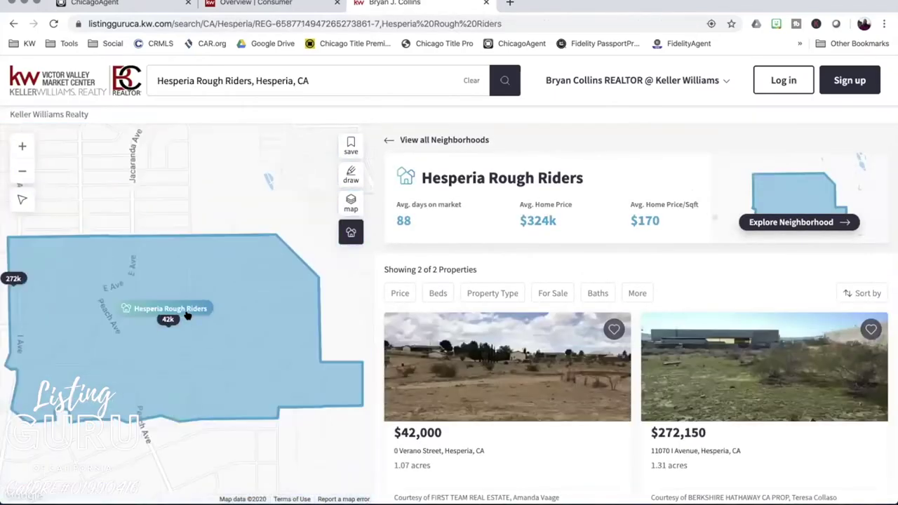
pyautogui.scroll(-2, 188, 319)
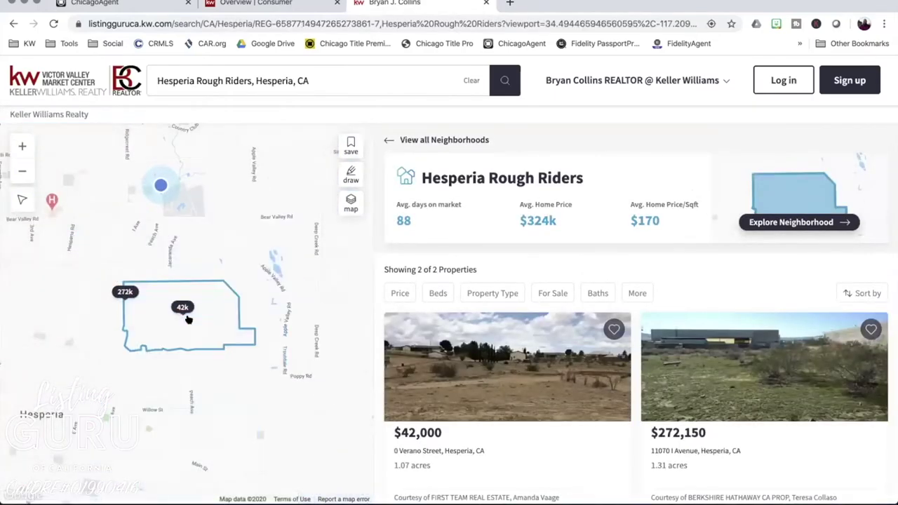
pyautogui.scroll(2, 188, 319)
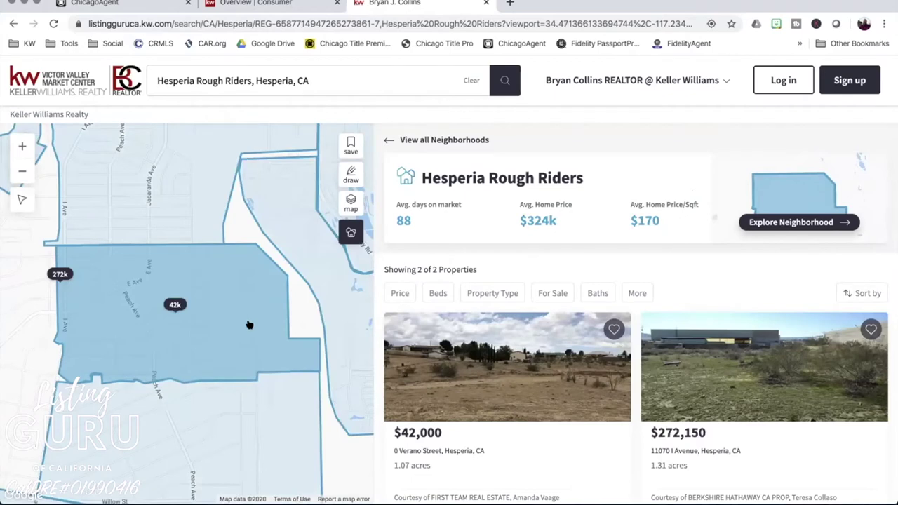
pyautogui.scroll(-2, 564, 335)
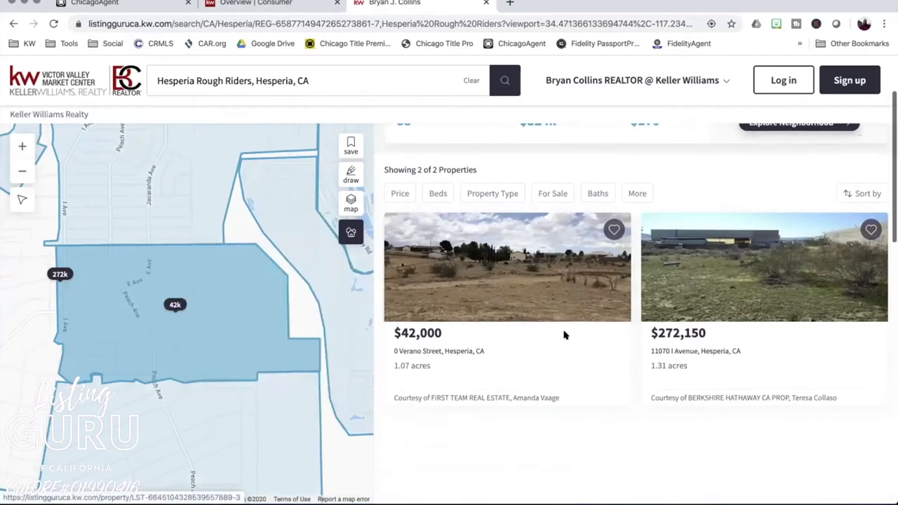
pyautogui.scroll(2, 566, 337)
pyautogui.scroll(1, 564, 335)
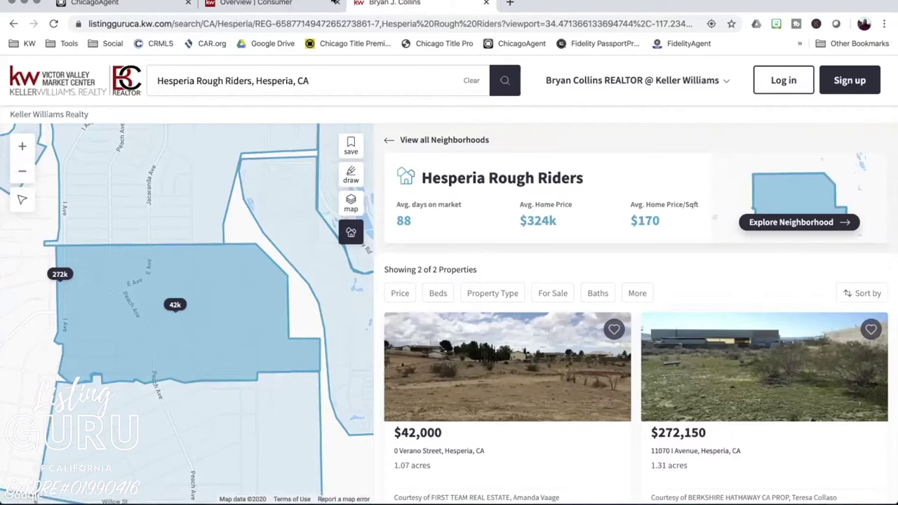
pyautogui.click(263, 5)
pyautogui.click(390, 4)
# - Clear the Hesperia Rough Riders neighborhood search to show all 175 area properties
pyautogui.click(327, 71)
pyautogui.tripleClick(330, 70)
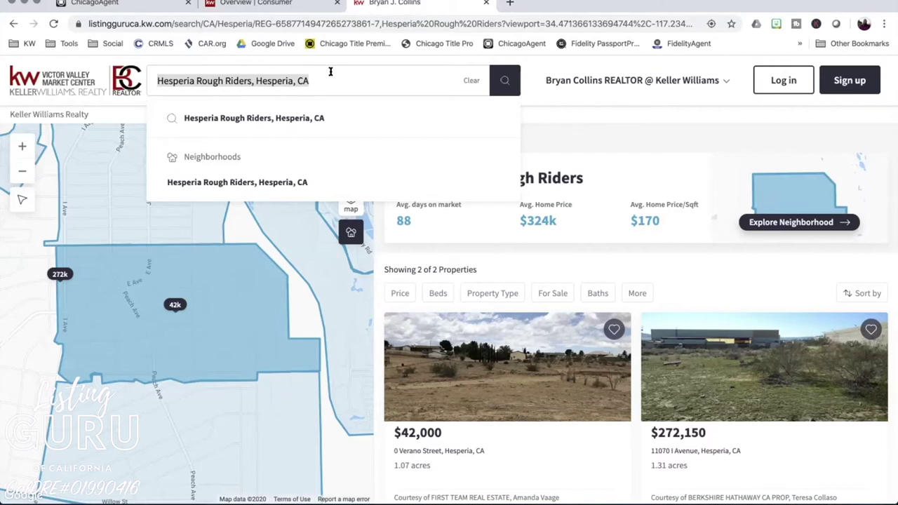
pyautogui.click(540, 60)
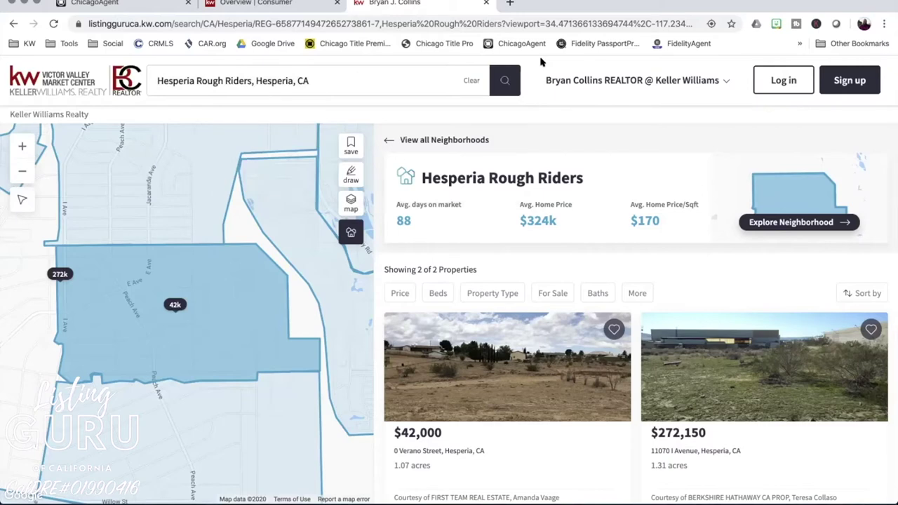
pyautogui.moveTo(51, 277); pyautogui.dragTo(120, 301)
pyautogui.scroll(-3, 144, 292)
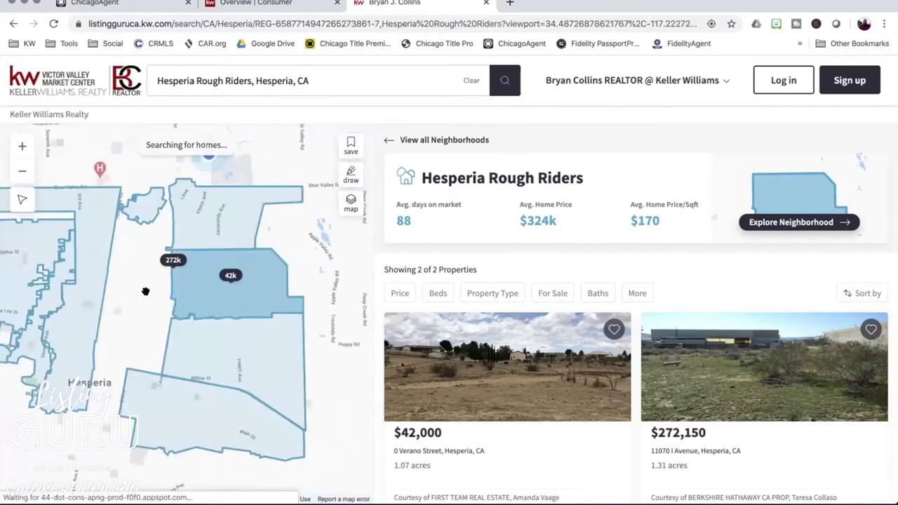
pyautogui.click(415, 73)
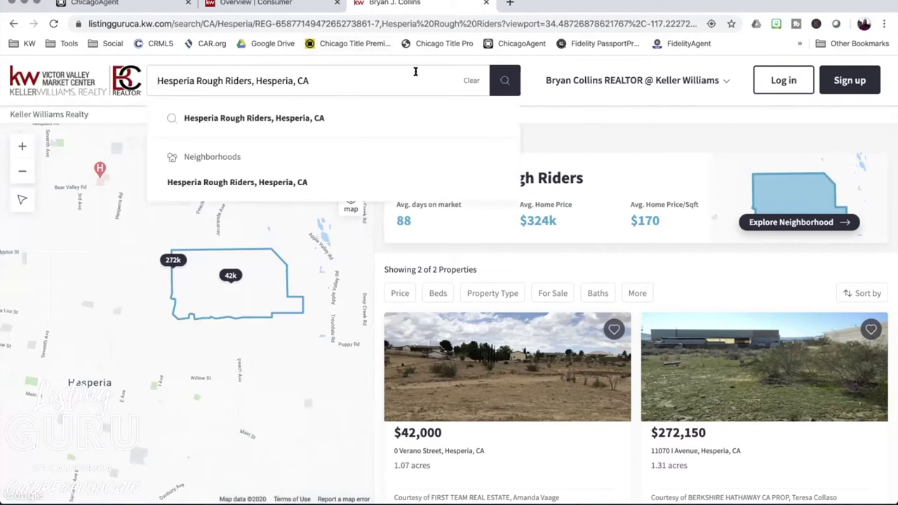
pyautogui.click(469, 80)
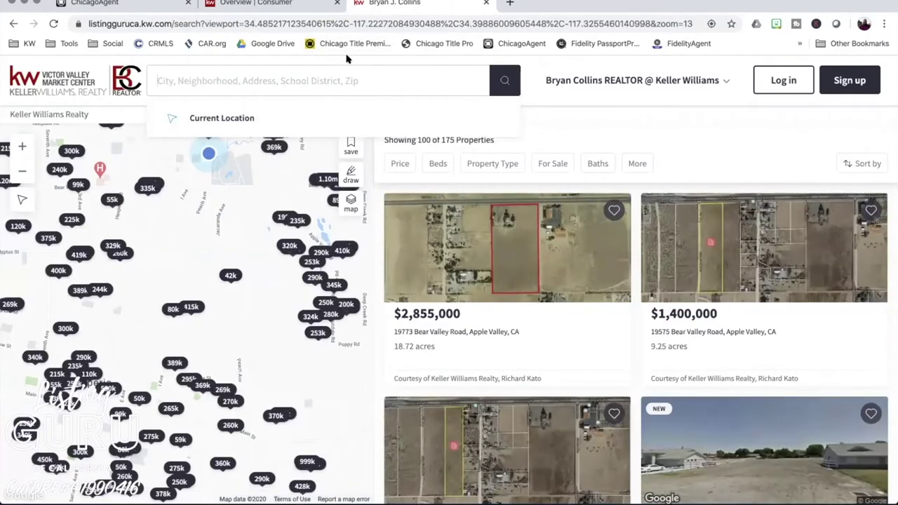
pyautogui.click(510, 4)
# - Load Yelp, dismiss the Google sign-in prompt, and go to the Yelp login page
pyautogui.write('yelp')
pyautogui.press('Return')
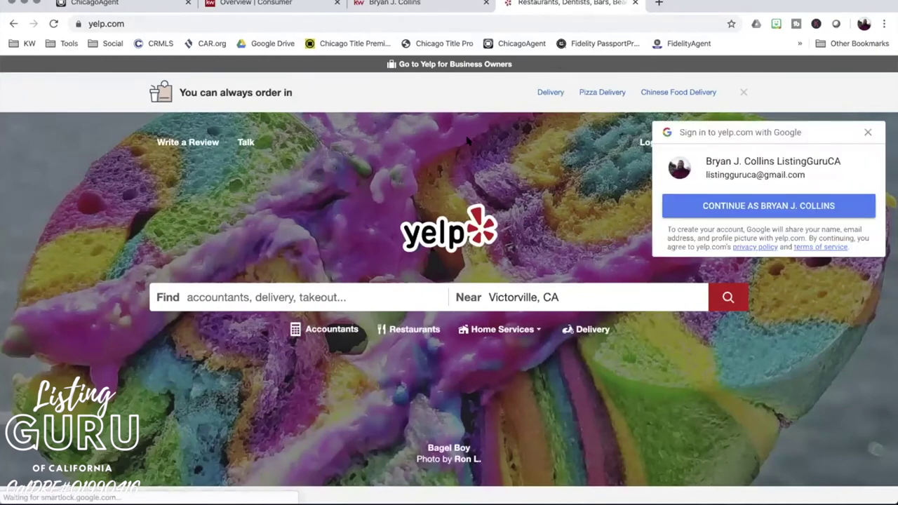
pyautogui.click(867, 132)
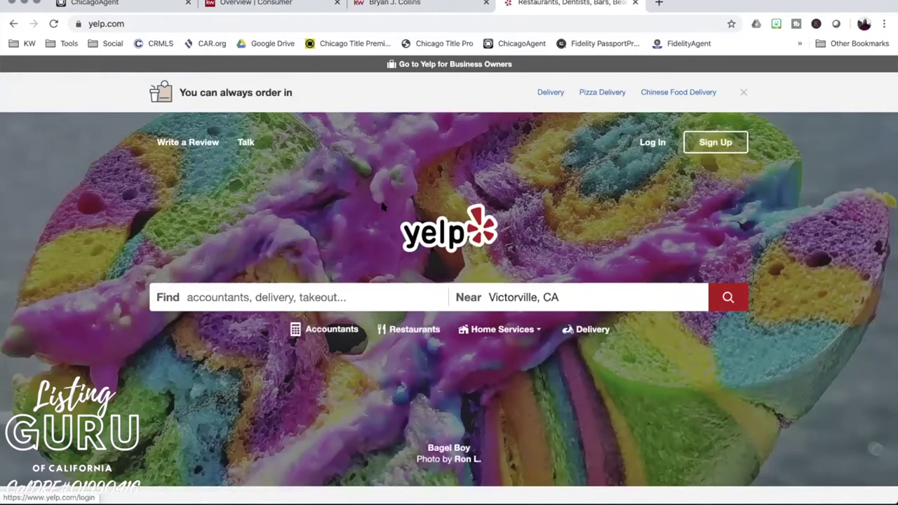
pyautogui.click(651, 142)
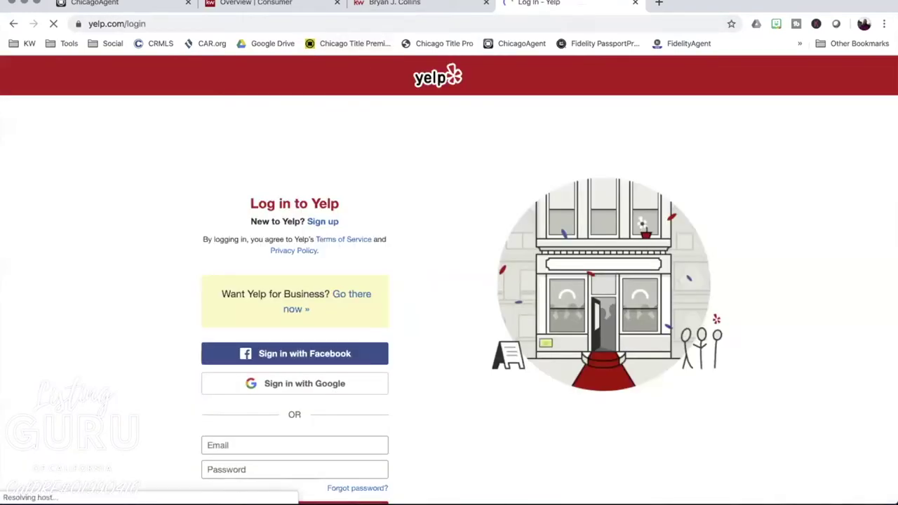
pyautogui.scroll(-2, 494, 341)
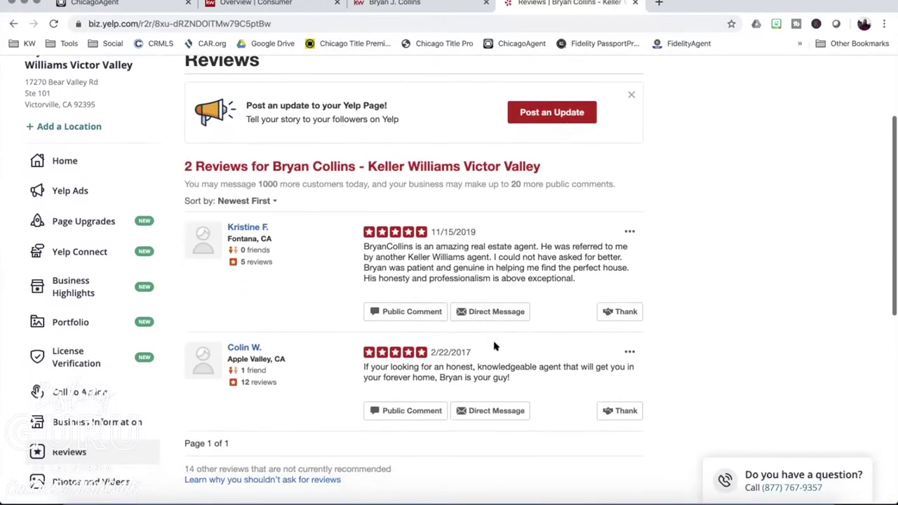
pyautogui.scroll(-2, 494, 341)
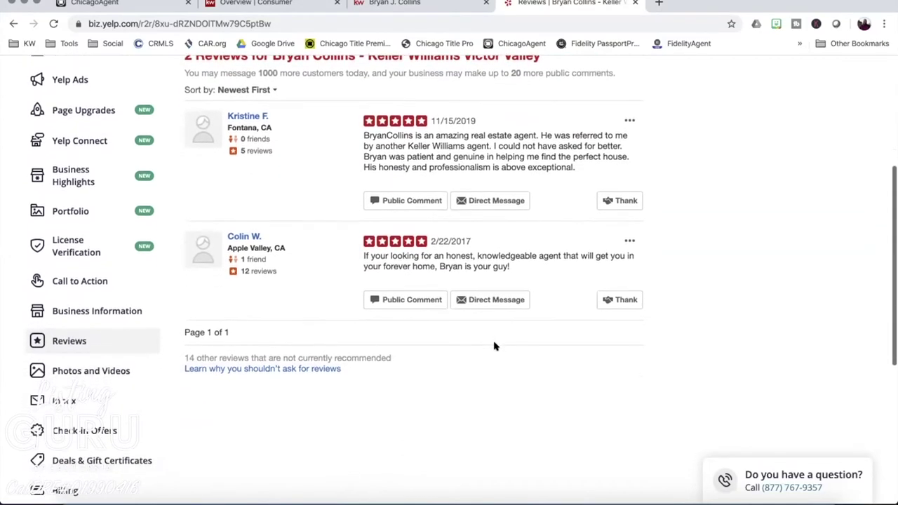
pyautogui.scroll(8, 494, 343)
pyautogui.scroll(-1, 494, 345)
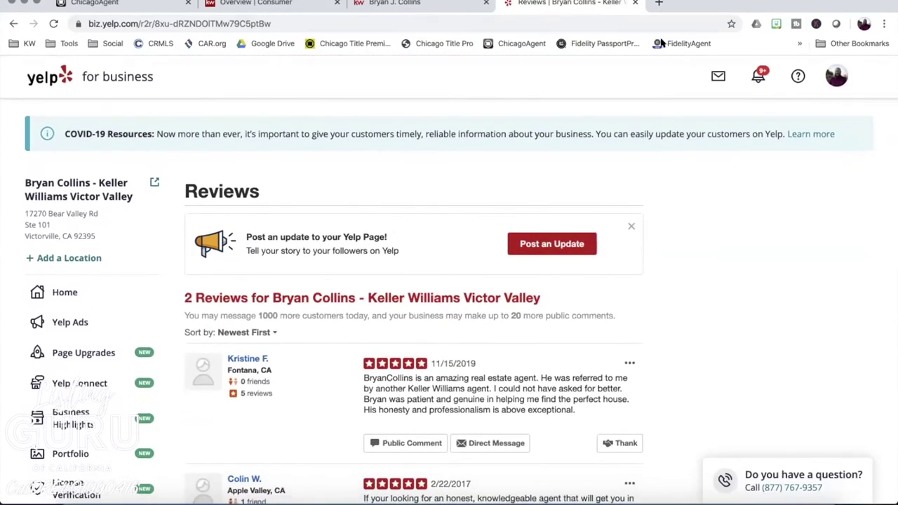
pyautogui.click(658, 3)
# - Load yelp.com in the new tab
pyautogui.write('yelp.co')
pyautogui.press('BackSpace')
pyautogui.write('p')
pyautogui.press('Return')
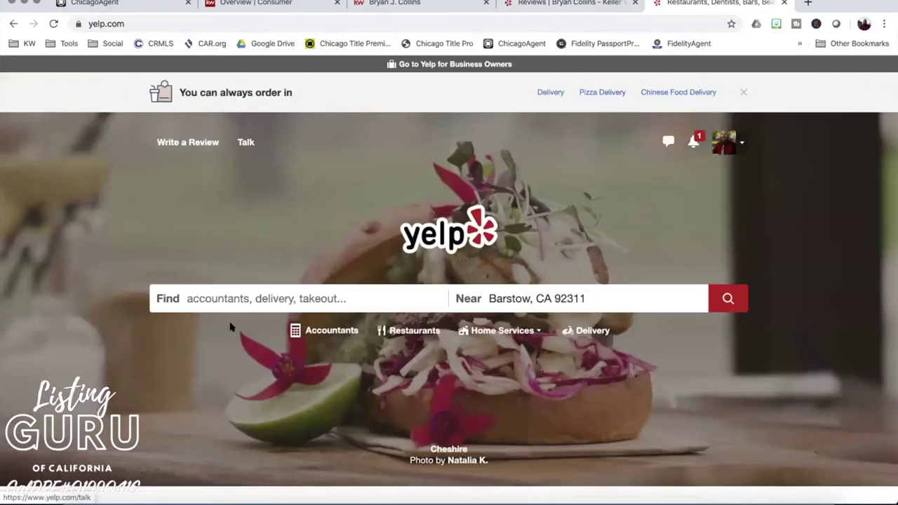
# - Search Yelp for Real Estate Agents near 'victorville, ca' and scroll the results
pyautogui.click(221, 301)
pyautogui.write('real')
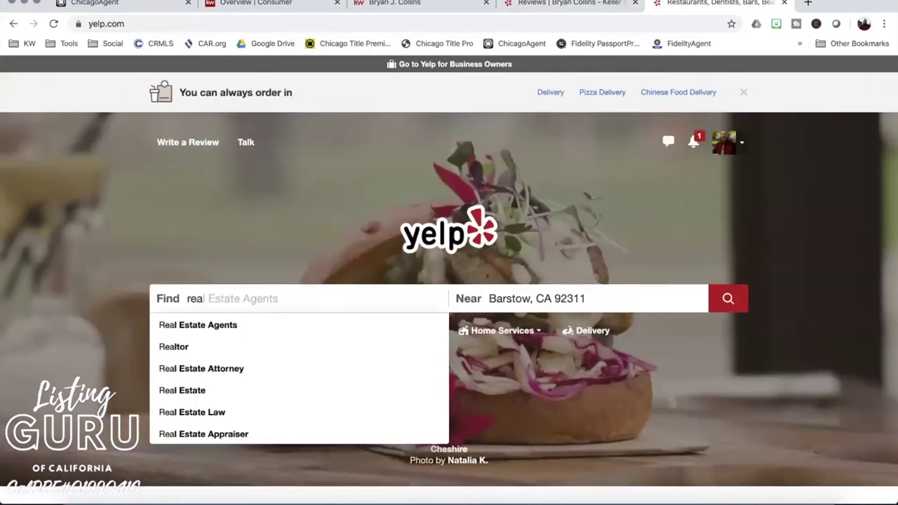
pyautogui.press('Down')
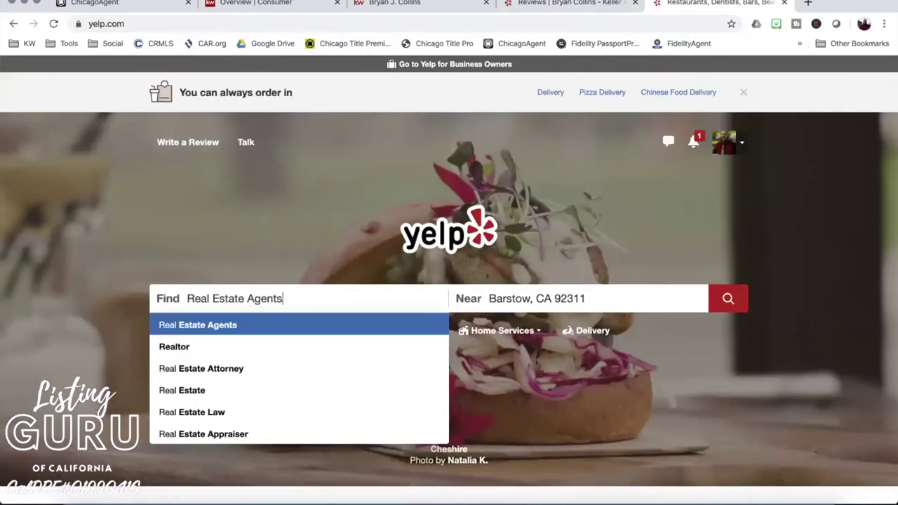
pyautogui.press('Tab')
pyautogui.write('victorville')
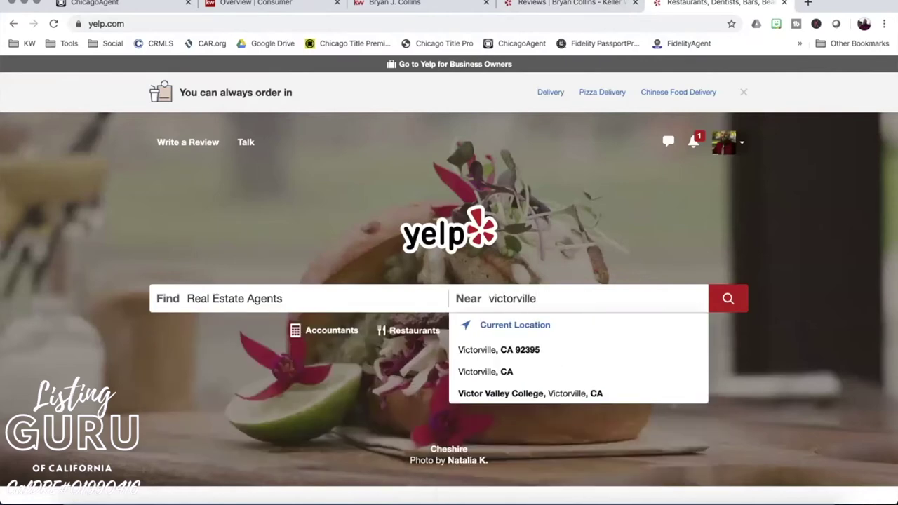
pyautogui.write(', ca')
pyautogui.press('Return')
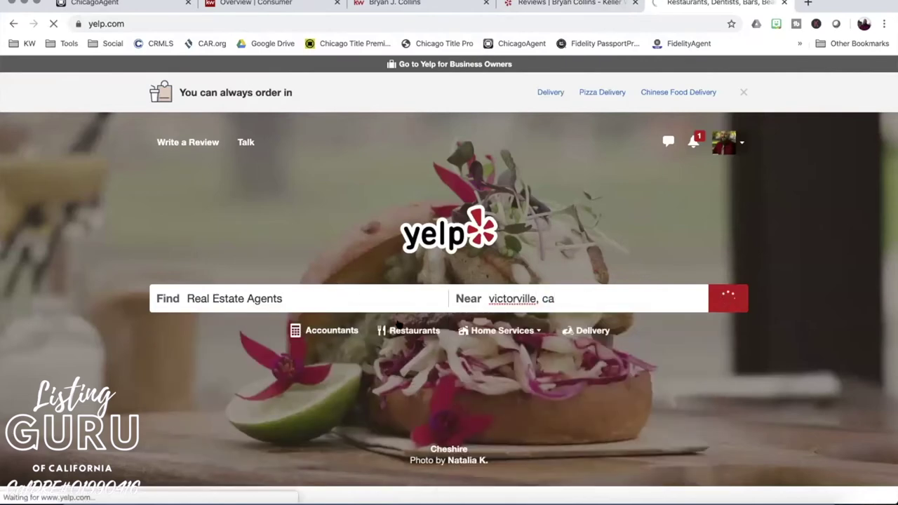
pyautogui.scroll(-10, 340, 289)
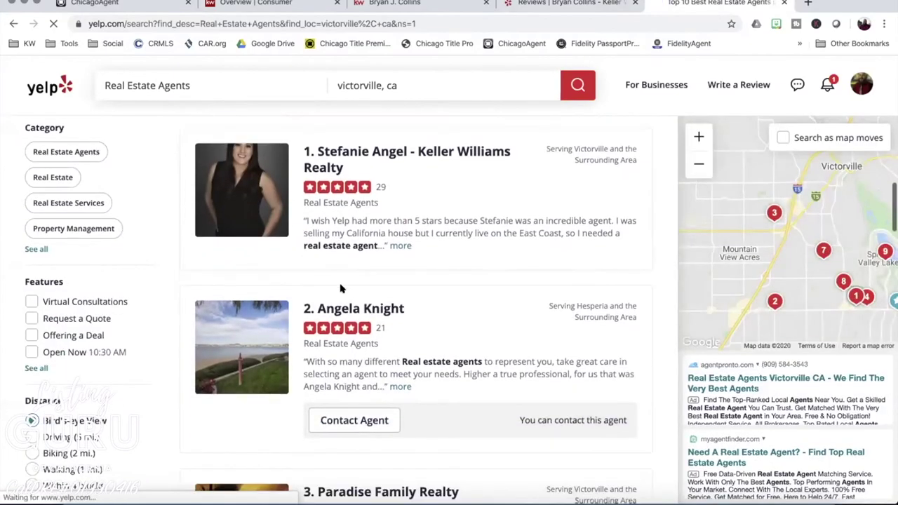
pyautogui.scroll(-6, 340, 288)
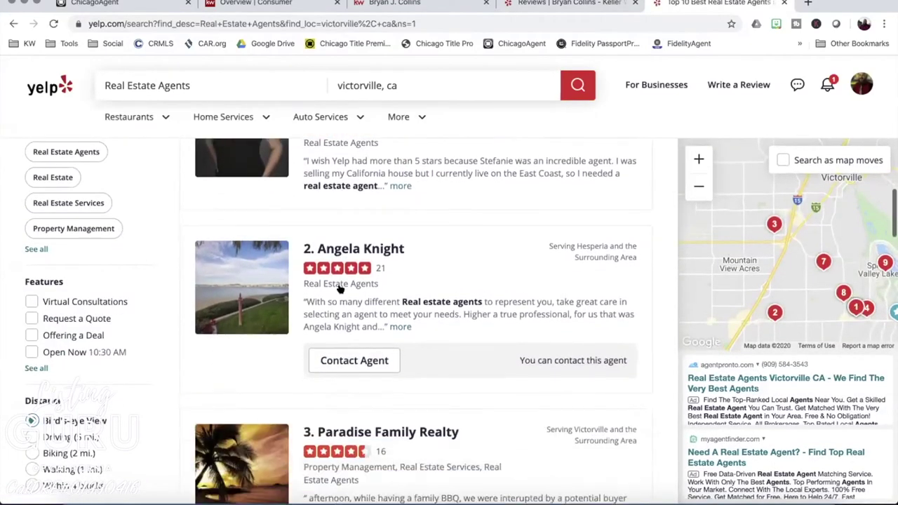
# - Get the embed code for the agent's 11/15/2019 five-star Yelp review, then go back to KW Command
pyautogui.scroll(-3, 340, 288)
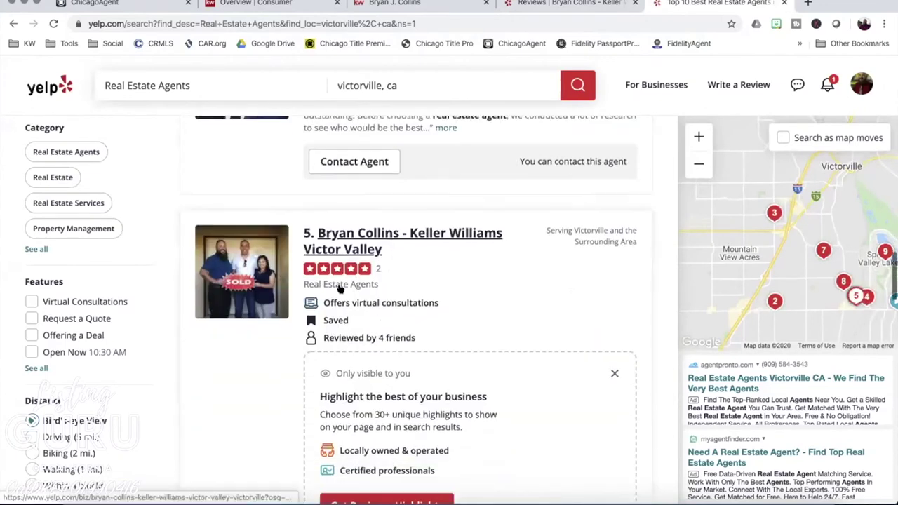
pyautogui.scroll(-1, 489, 307)
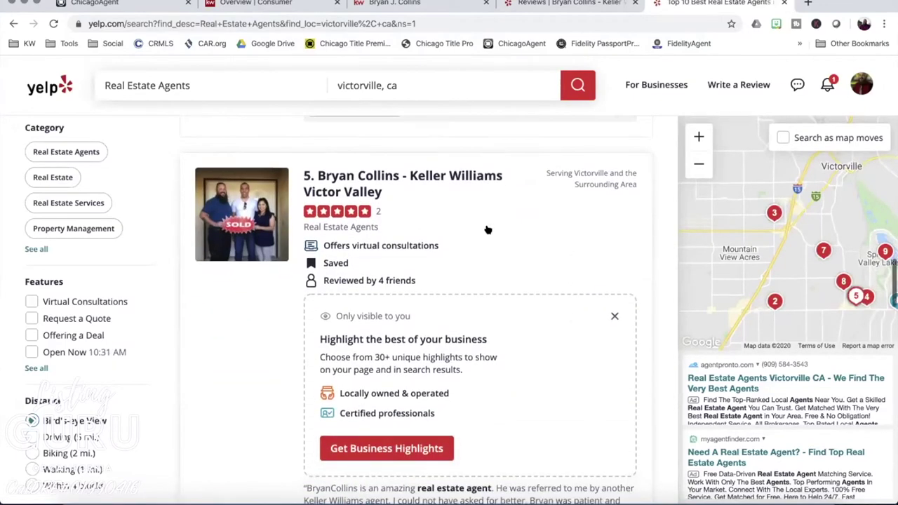
pyautogui.click(347, 176)
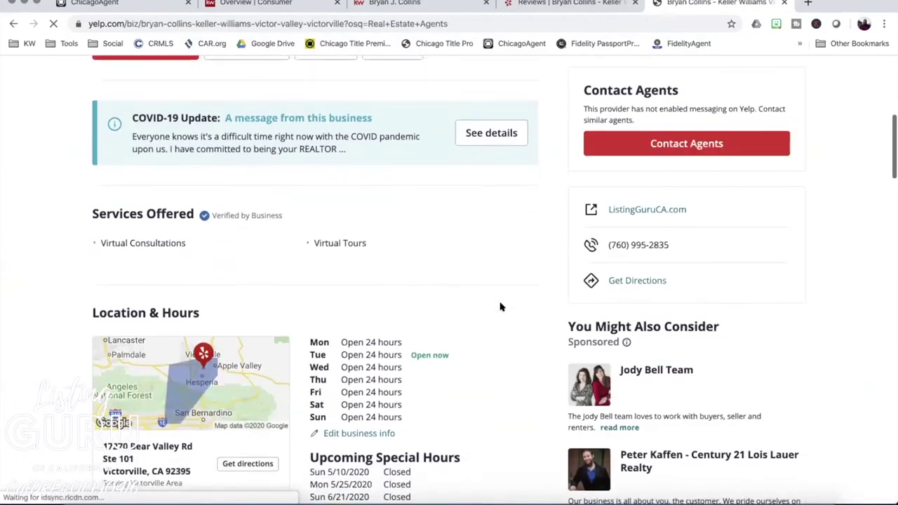
pyautogui.scroll(2, 501, 305)
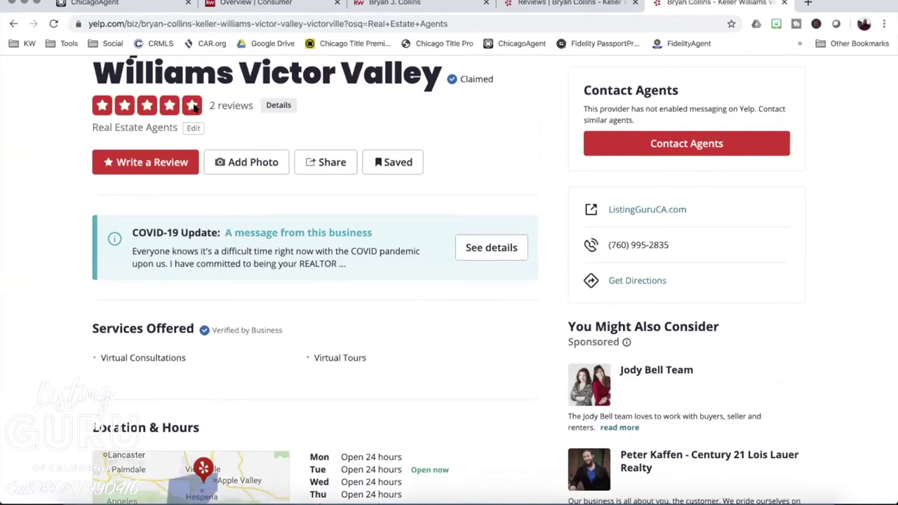
pyautogui.scroll(-15, 295, 341)
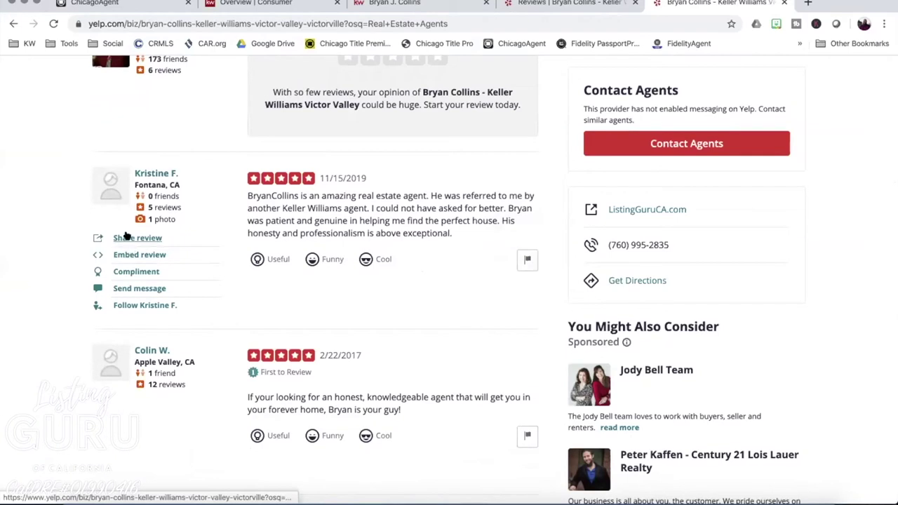
pyautogui.scroll(-1, 130, 254)
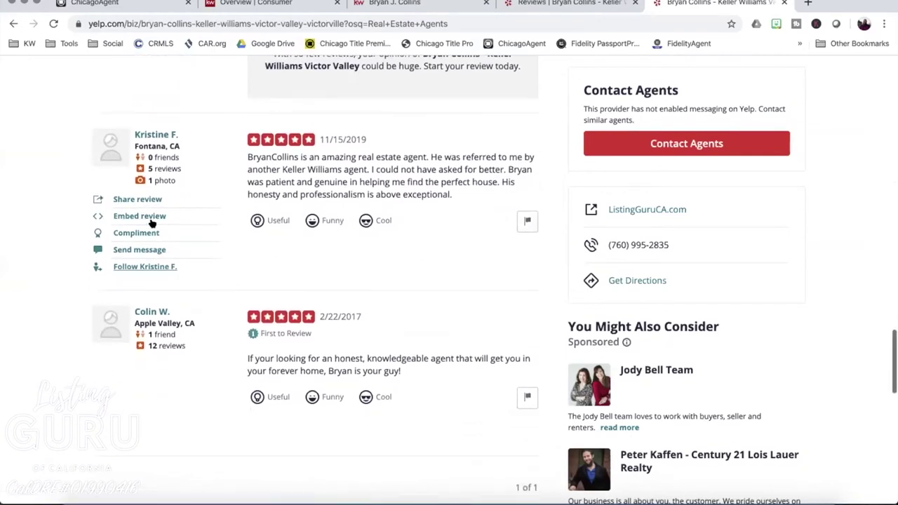
pyautogui.click(135, 216)
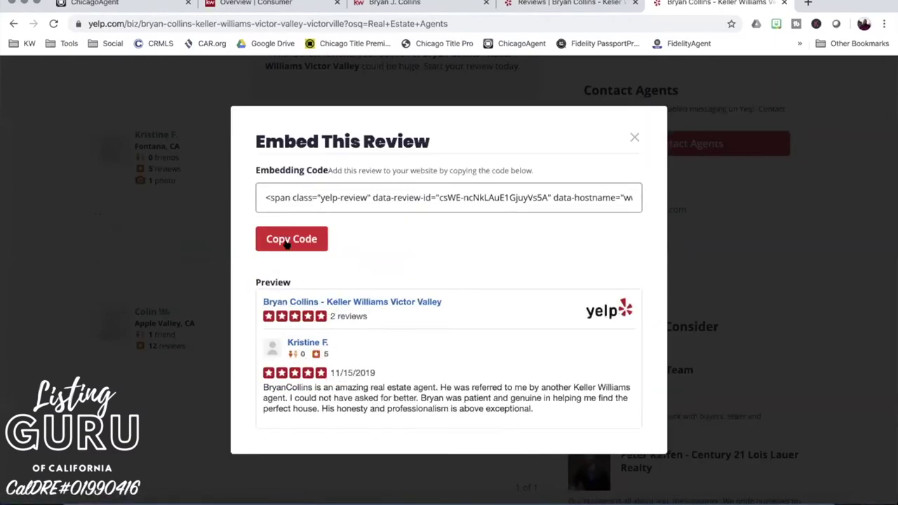
pyautogui.click(237, 4)
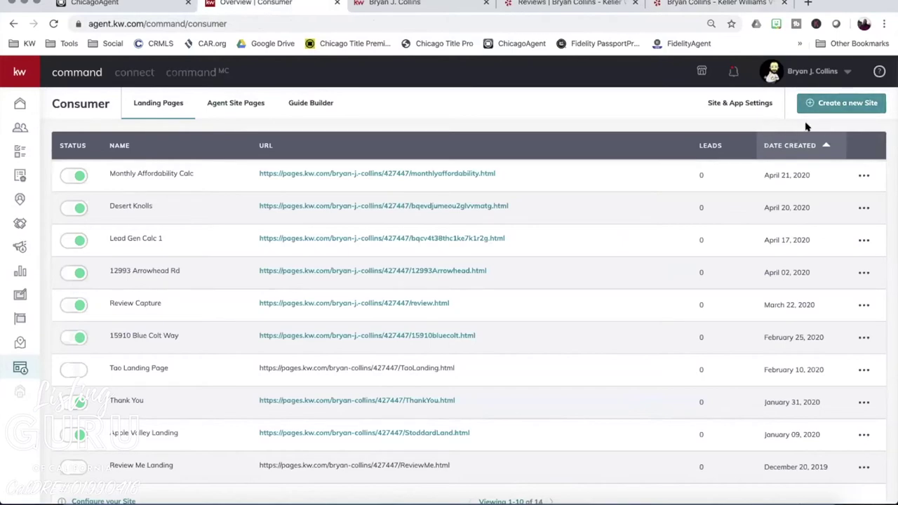
# - Create a new page placed on the agent site and open it in the site editor
pyautogui.click(818, 102)
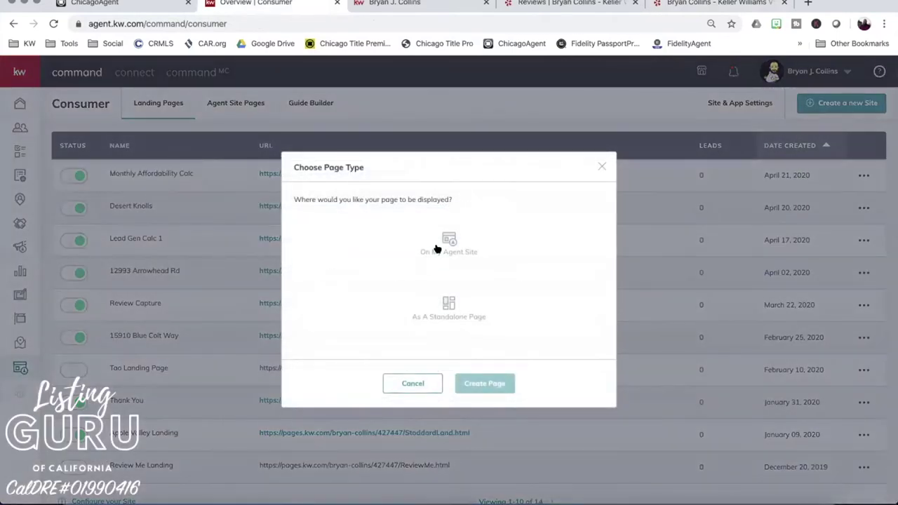
pyautogui.click(440, 256)
pyautogui.click(449, 319)
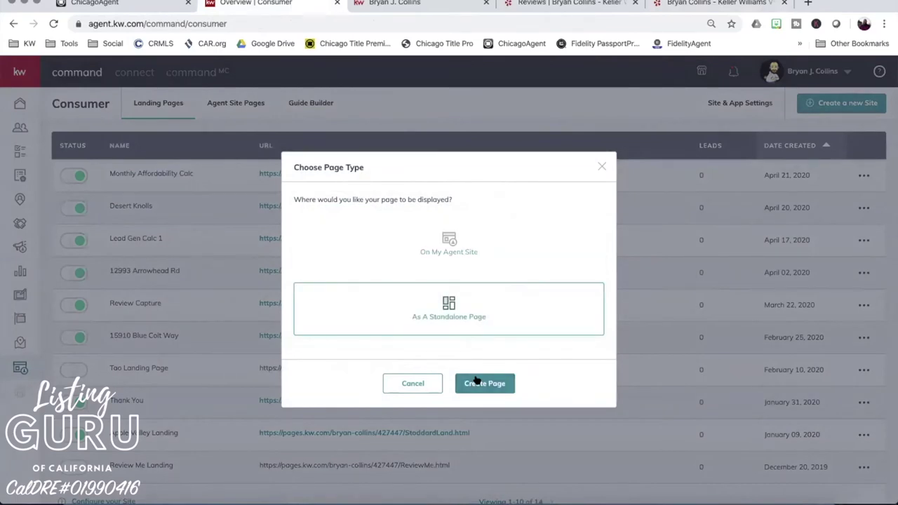
pyautogui.click(453, 321)
pyautogui.click(469, 381)
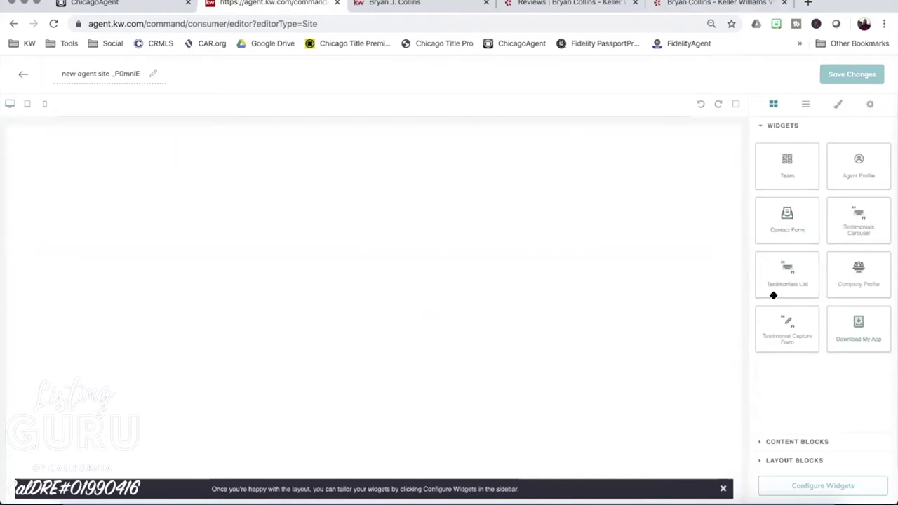
# - Add a Text block and paste the first Yelp review's embed code into it
pyautogui.click(780, 442)
pyautogui.moveTo(788, 330); pyautogui.dragTo(234, 134)
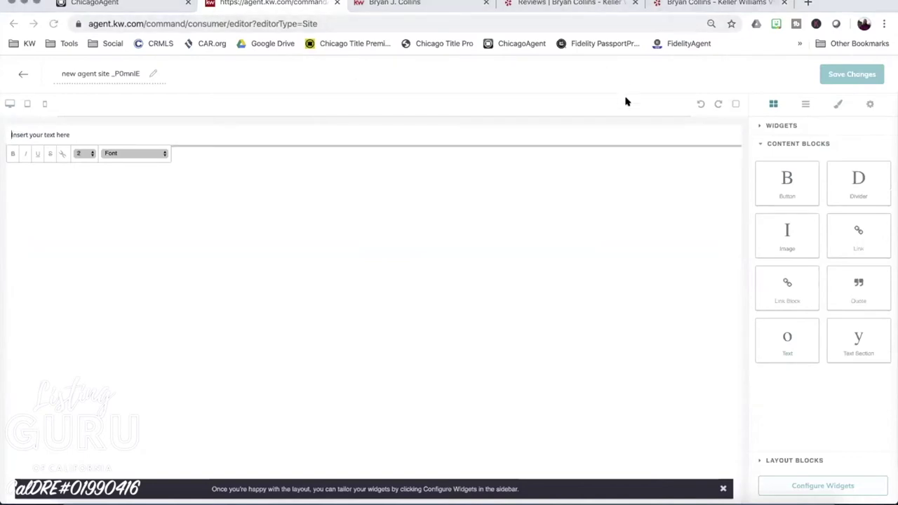
pyautogui.click(693, 2)
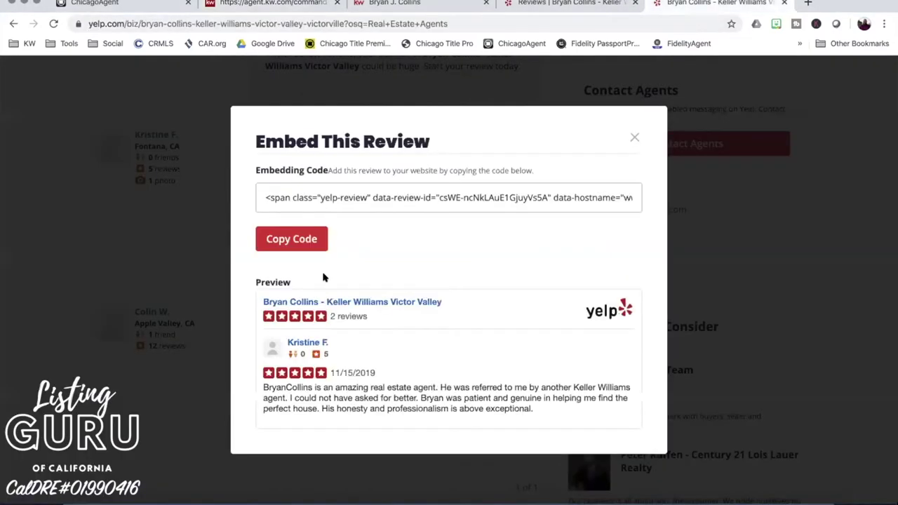
pyautogui.click(298, 237)
pyautogui.click(315, 236)
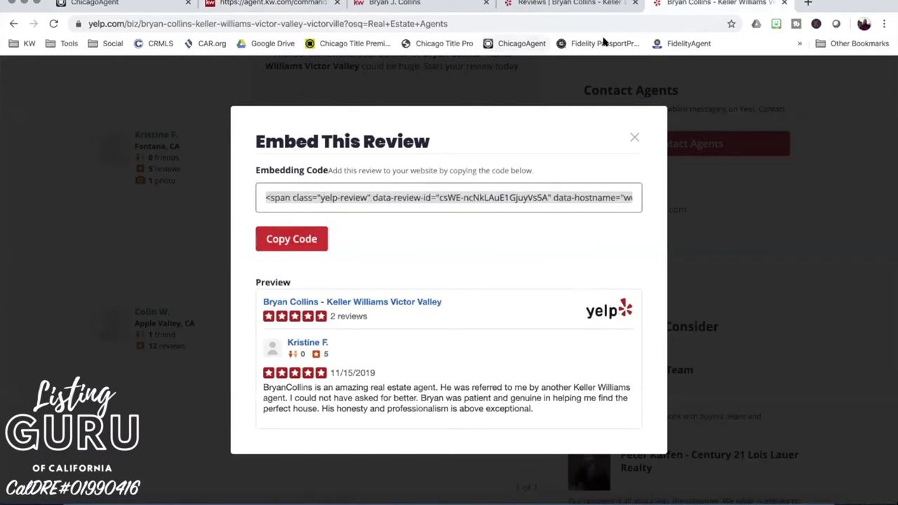
pyautogui.click(274, 4)
pyautogui.tripleClick(83, 133)
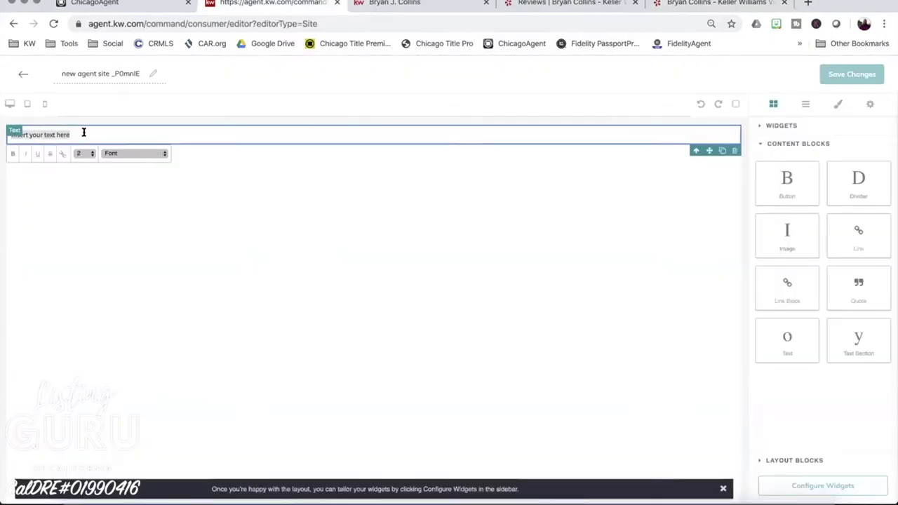
pyautogui.hotkey('ctrl', 'v')
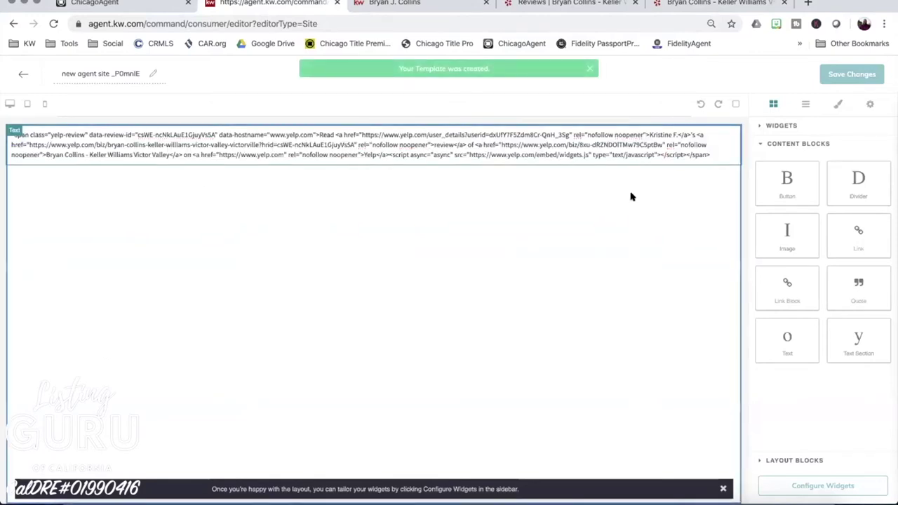
# - Add a second Text block with the second review's embed code, then drop in the Download the KW App widget
pyautogui.moveTo(797, 337); pyautogui.dragTo(639, 301)
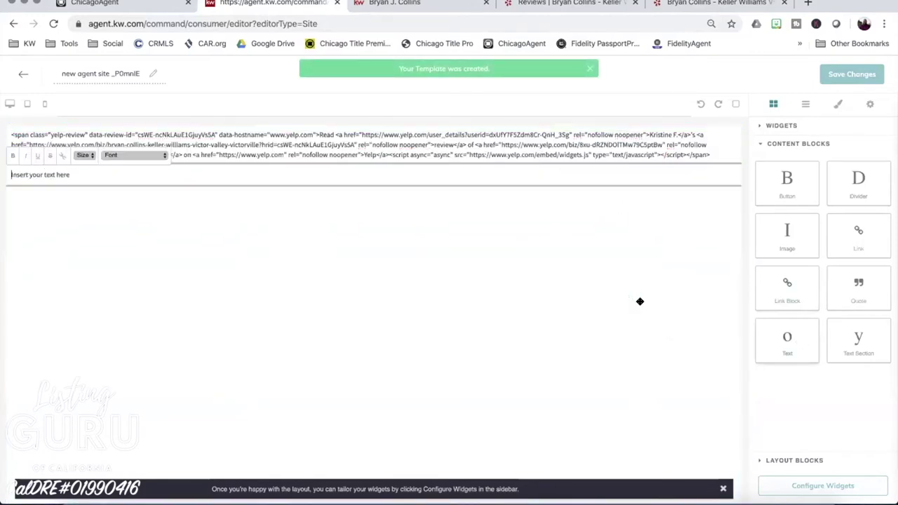
pyautogui.click(704, 3)
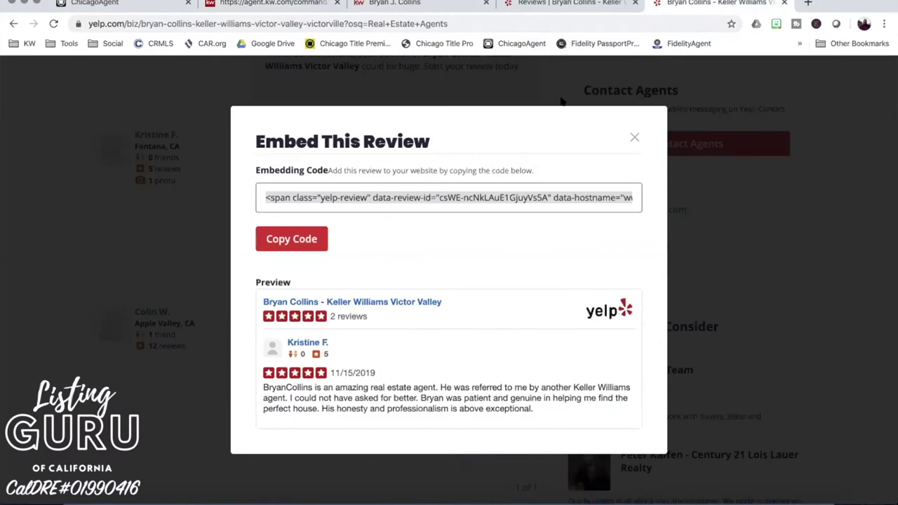
pyautogui.click(634, 138)
pyautogui.moveTo(181, 317)
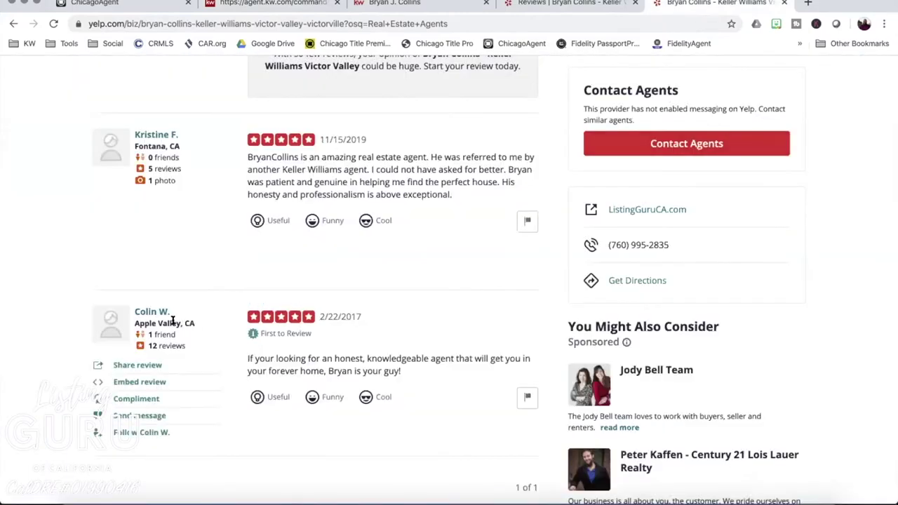
pyautogui.click(131, 382)
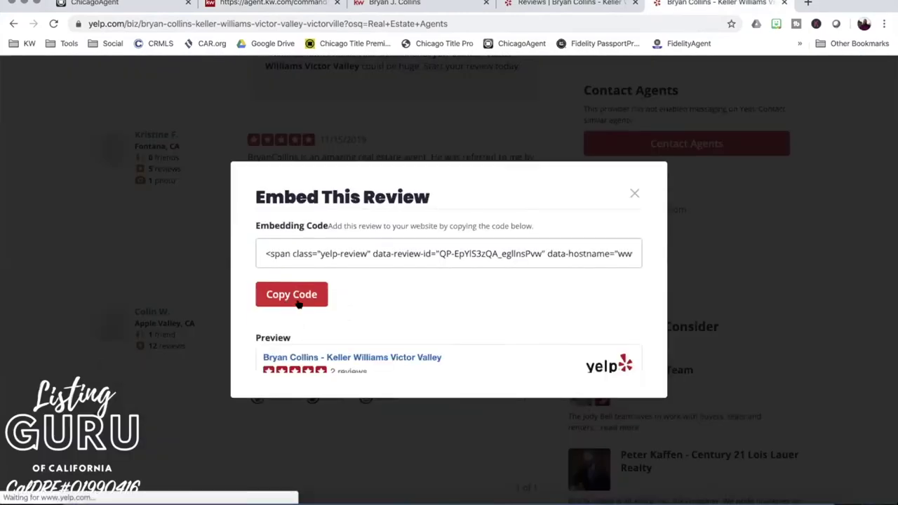
pyautogui.click(295, 246)
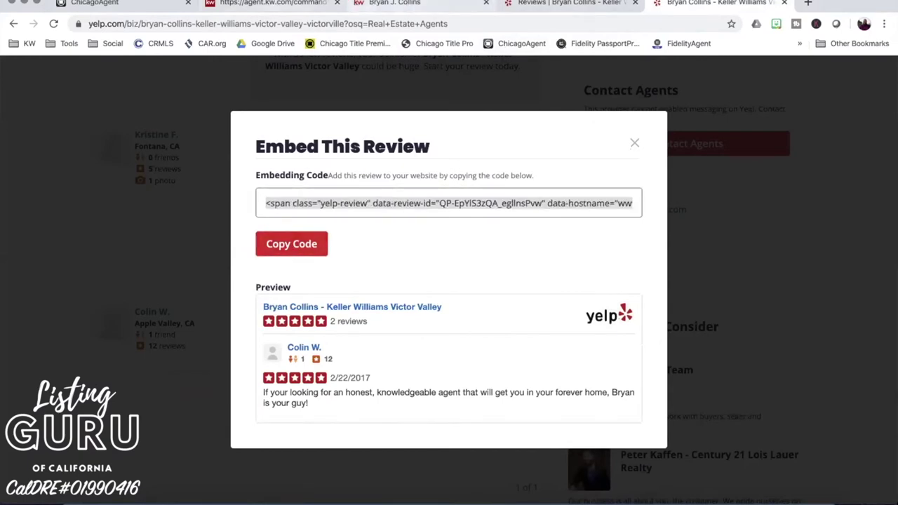
pyautogui.click(274, 3)
pyautogui.click(73, 174)
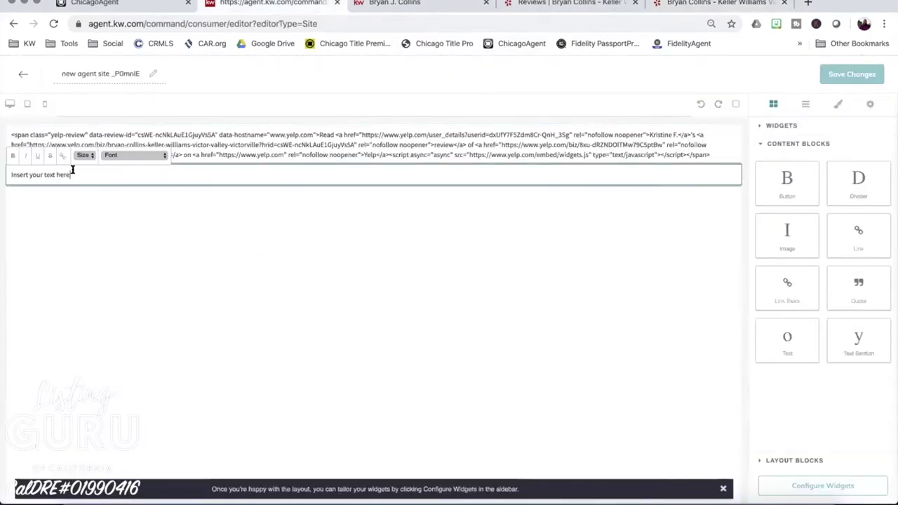
pyautogui.press('super+v')
pyautogui.click(196, 240)
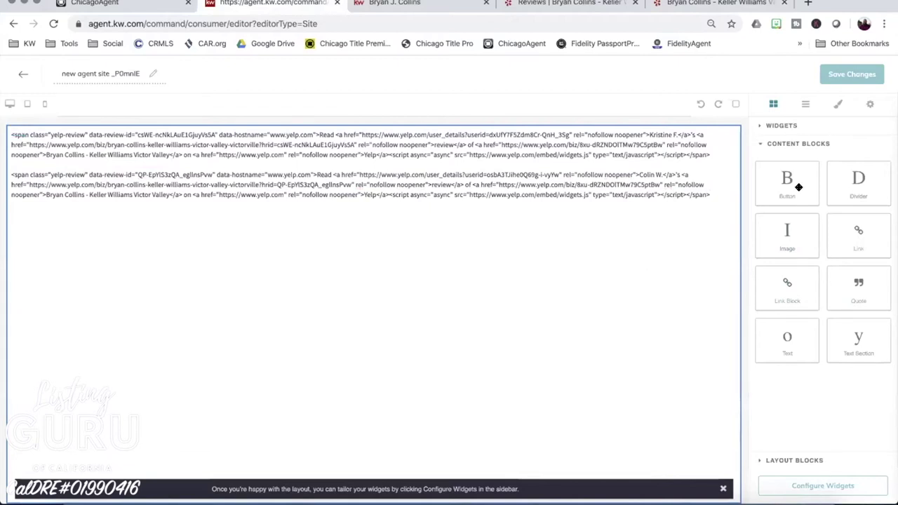
pyautogui.click(777, 125)
pyautogui.moveTo(858, 323); pyautogui.dragTo(694, 330)
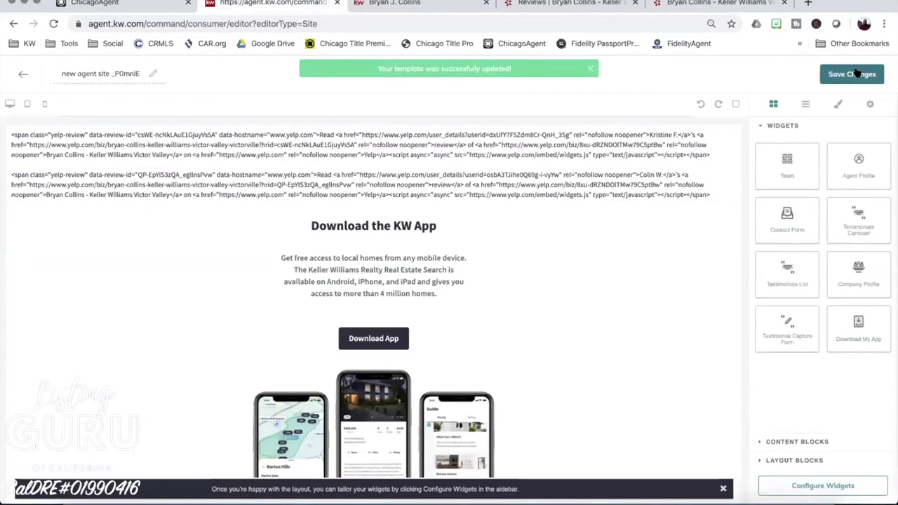
# - Finish configuring the widgets and save the page, holding off on publishing
pyautogui.click(826, 484)
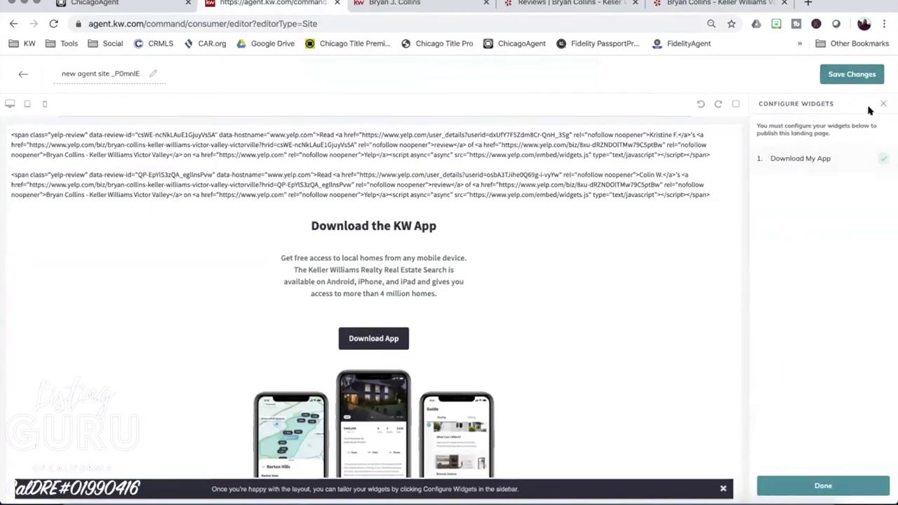
pyautogui.click(815, 484)
pyautogui.click(852, 73)
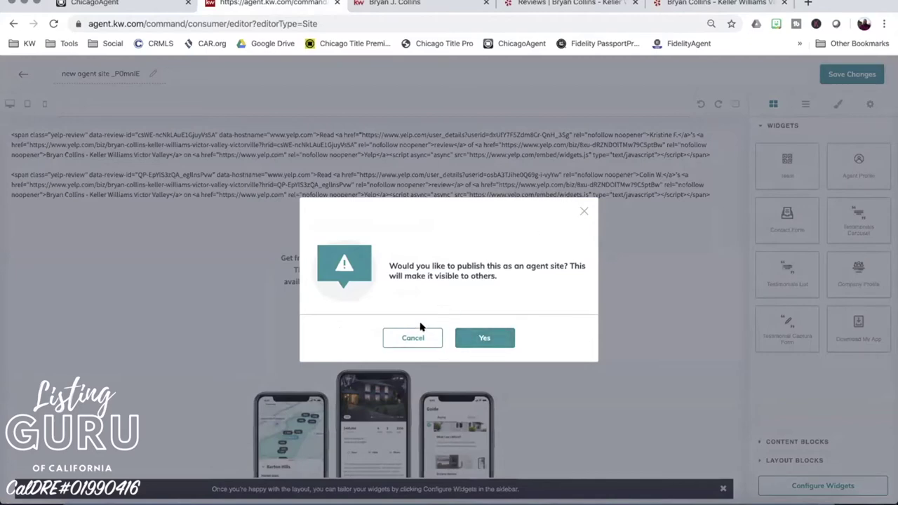
pyautogui.click(392, 335)
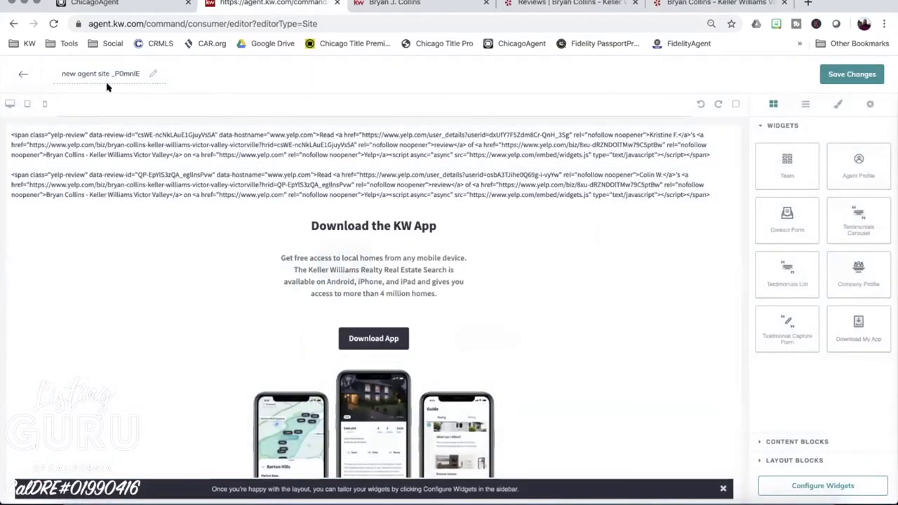
# - Rename the page to Yelp Reviews, save, and publish it as an agent site page
pyautogui.tripleClick(104, 73)
pyautogui.write('Yelp Reviews')
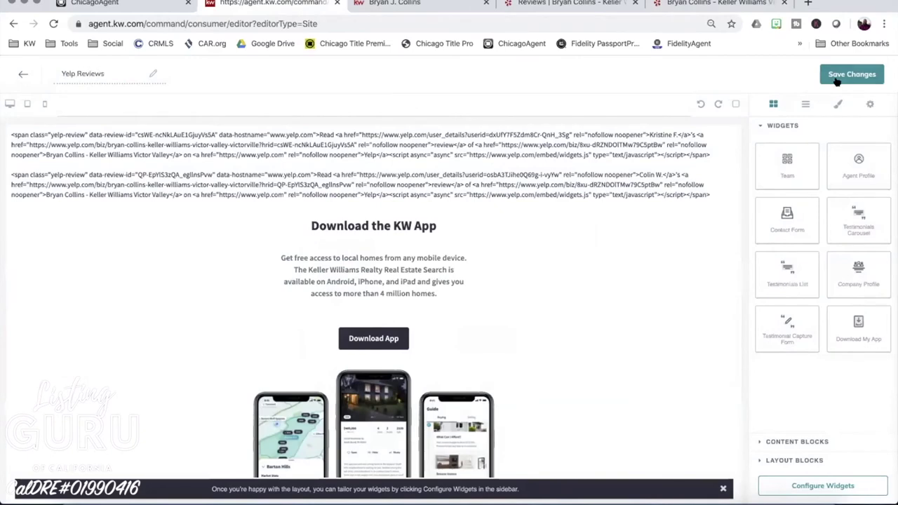
pyautogui.click(836, 81)
pyautogui.click(484, 337)
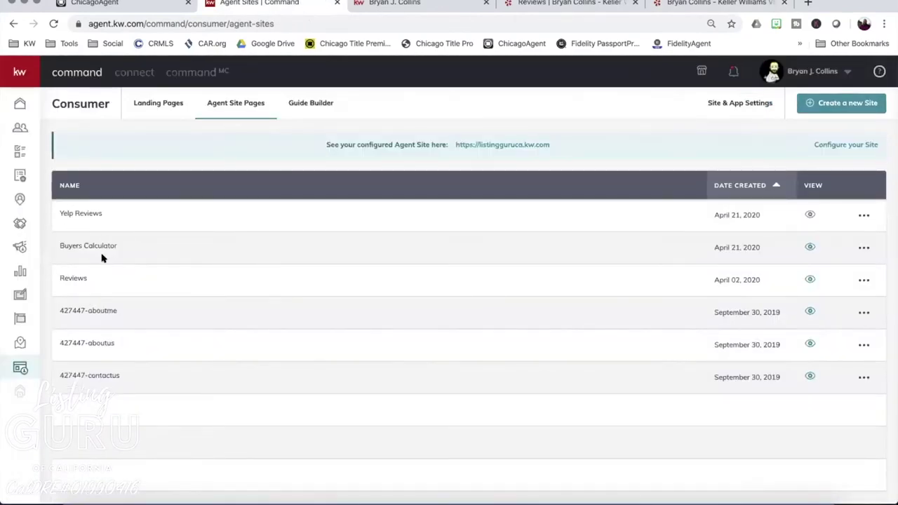
pyautogui.click(742, 103)
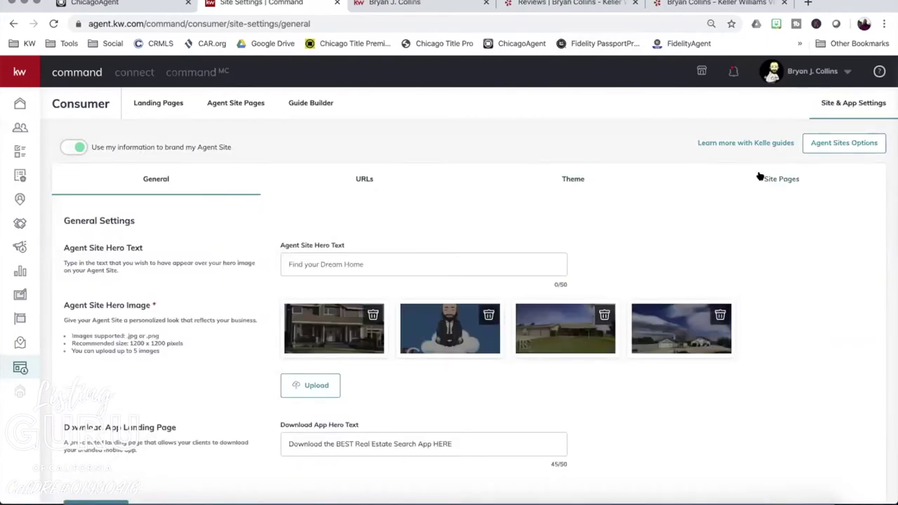
# - Add the Yelp Reviews page to the site navigation under Site Pages
pyautogui.click(764, 177)
pyautogui.click(96, 388)
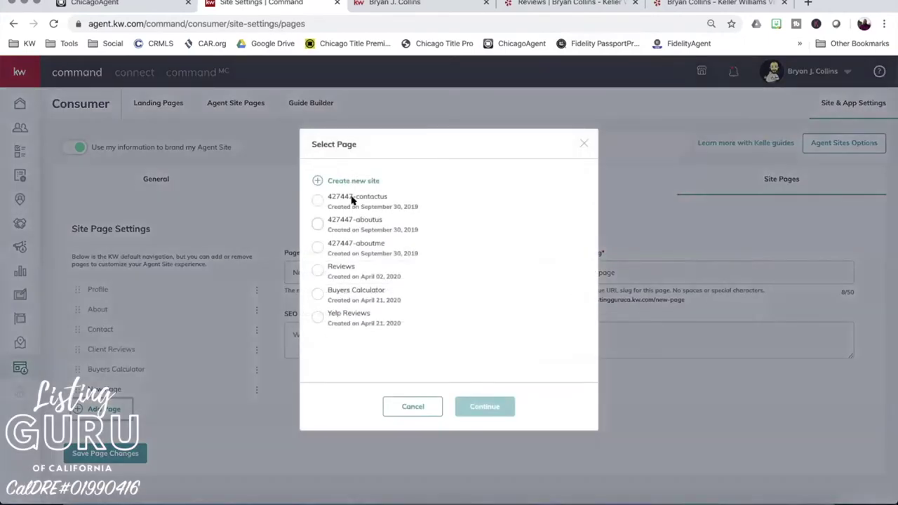
pyautogui.click(316, 315)
pyautogui.click(462, 402)
# - Set page title 'Yelp Reviews', URL slug 'yelp', SEO description 'Reviews from Cliets', and save
pyautogui.click(326, 271)
pyautogui.press('BackSpace')
pyautogui.press('BackSpace')
pyautogui.press('BackSpace')
pyautogui.press('BackSpace')
pyautogui.press('BackSpace')
pyautogui.press('BackSpace')
pyautogui.press('BackSpace')
pyautogui.press('BackSpace')
pyautogui.write('Yelp Reviews')
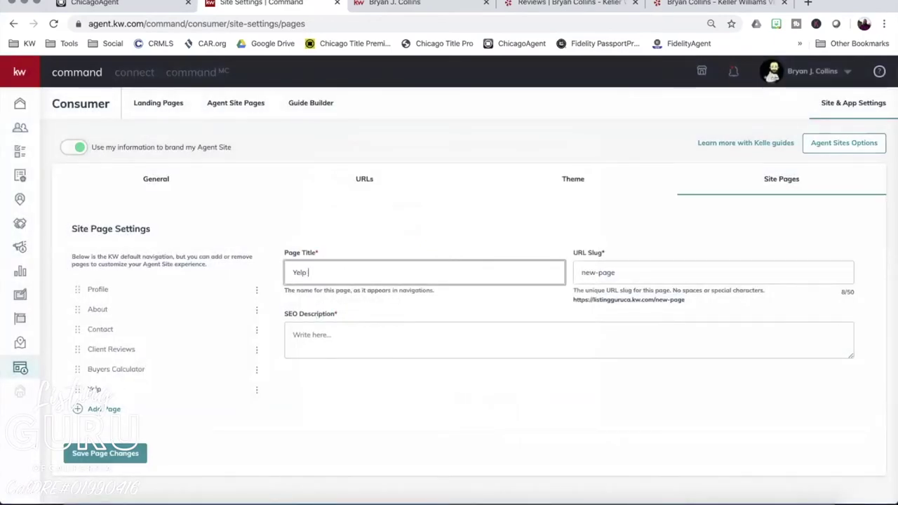
pyautogui.click(604, 272)
pyautogui.press('BackSpace')
pyautogui.press('BackSpace')
pyautogui.press('BackSpace')
pyautogui.press('BackSpace')
pyautogui.press('BackSpace')
pyautogui.press('BackSpace')
pyautogui.press('BackSpace')
pyautogui.press('BackSpace')
pyautogui.write('yelp')
pyautogui.click(405, 326)
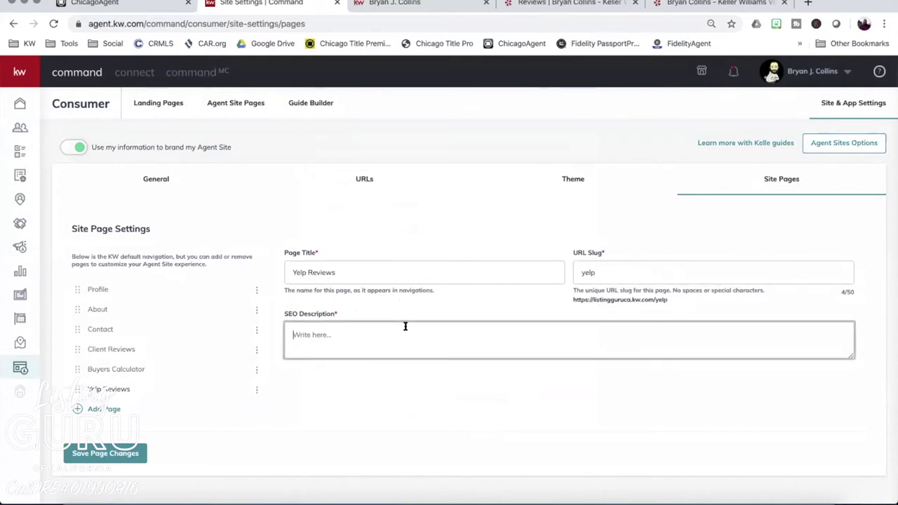
pyautogui.write('Reviews from Cliets that love me.')
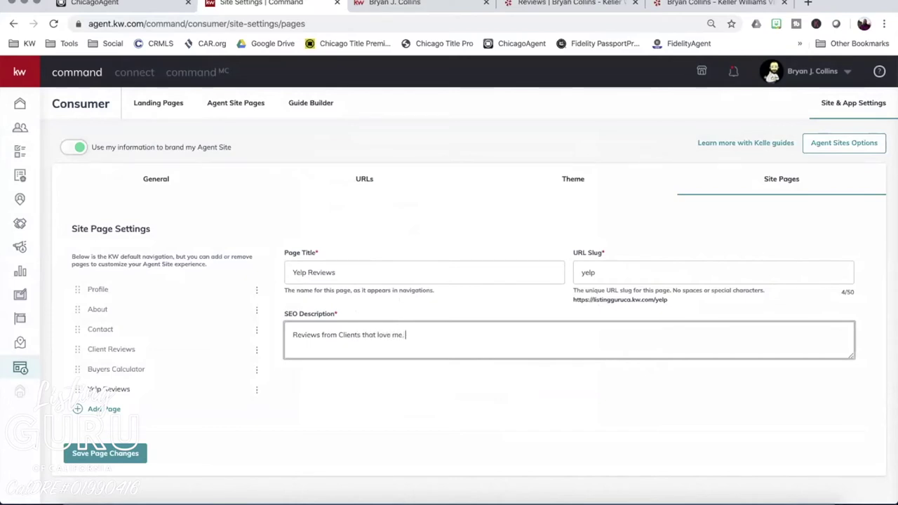
pyautogui.click(107, 458)
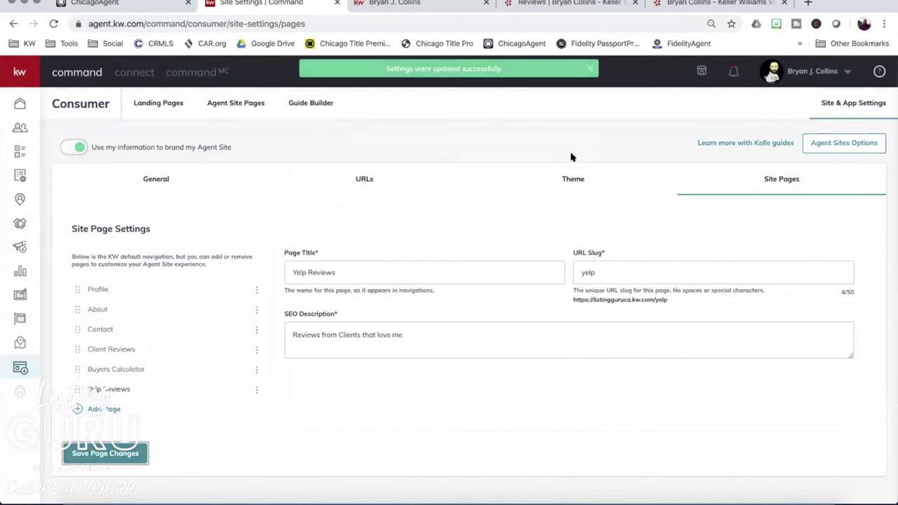
pyautogui.click(408, 2)
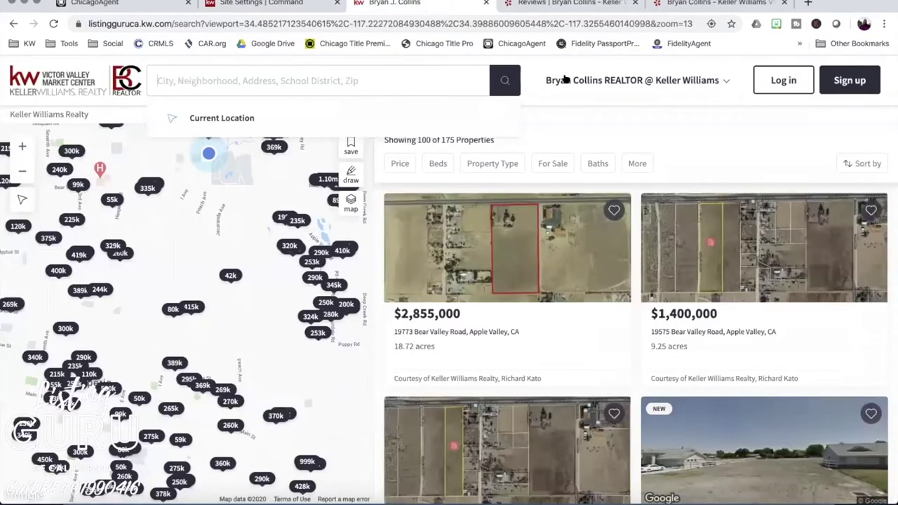
# - Reload the live site and open Yelp Reviews from the menu to check both reviews, then return to settings
pyautogui.click(53, 23)
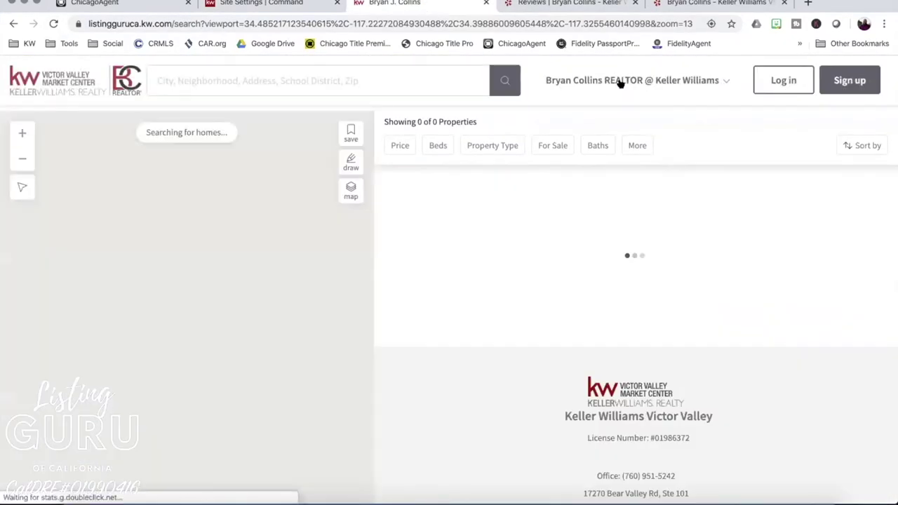
pyautogui.click(620, 81)
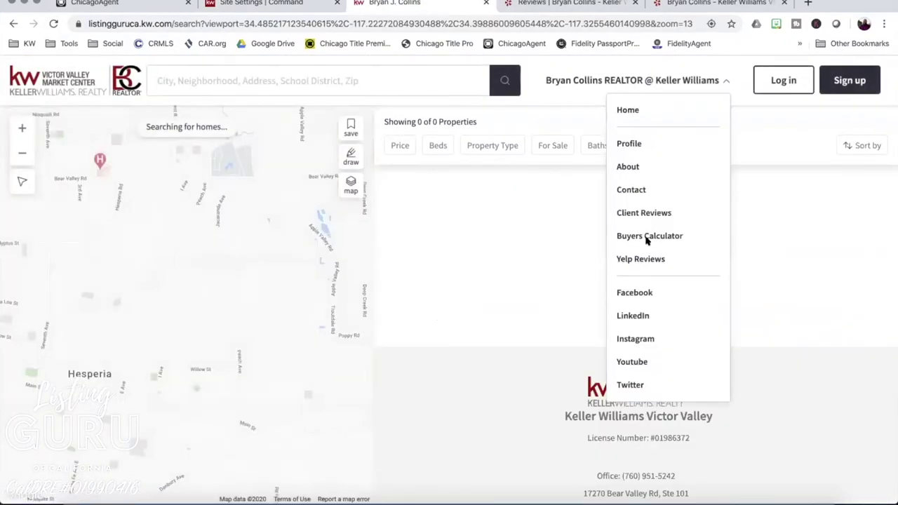
pyautogui.click(638, 259)
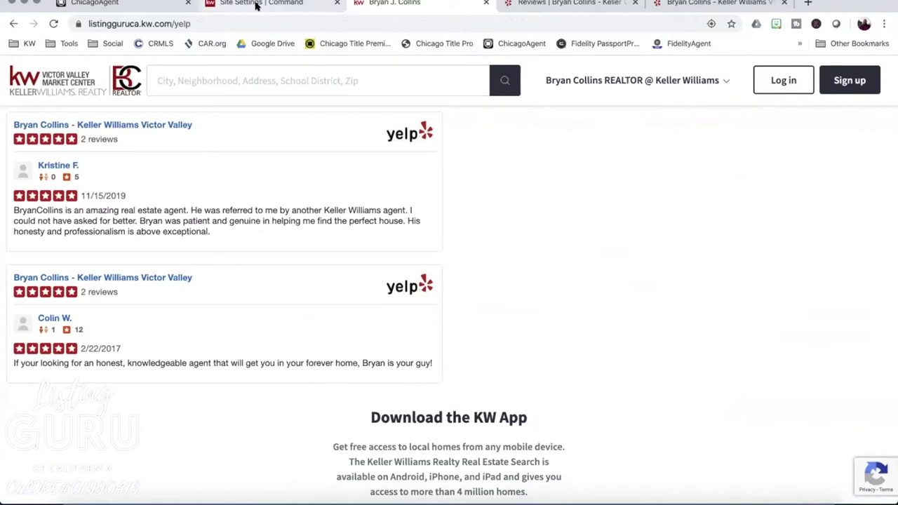
pyautogui.click(231, 3)
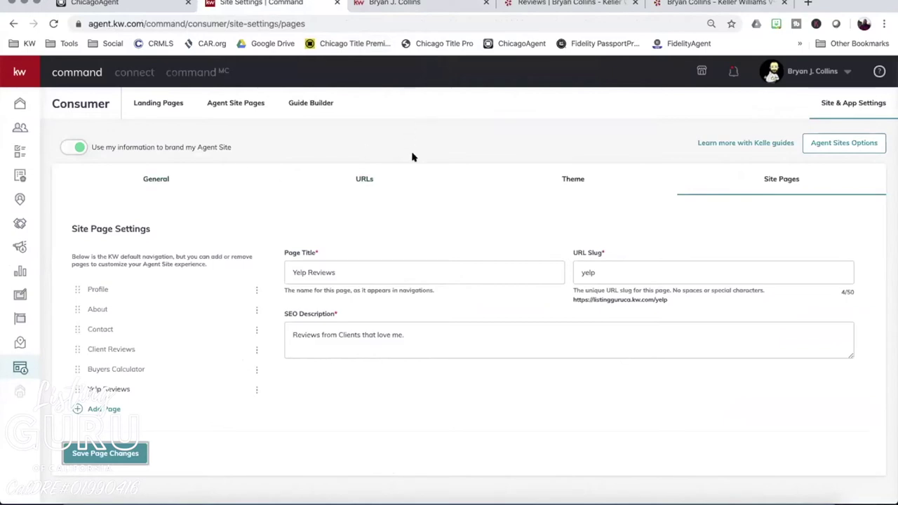
# - Close the Yelp embed review dialog and return to the site page settings
pyautogui.click(712, 4)
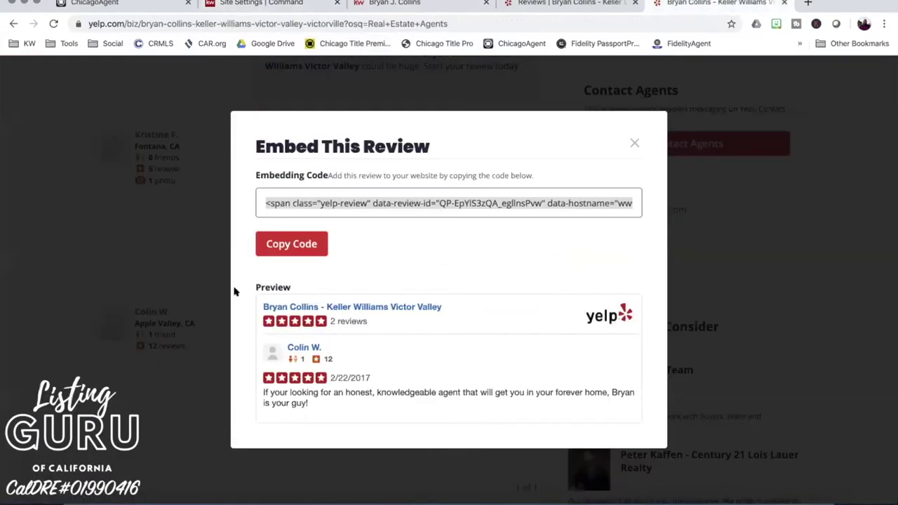
pyautogui.click(634, 142)
pyautogui.click(267, 3)
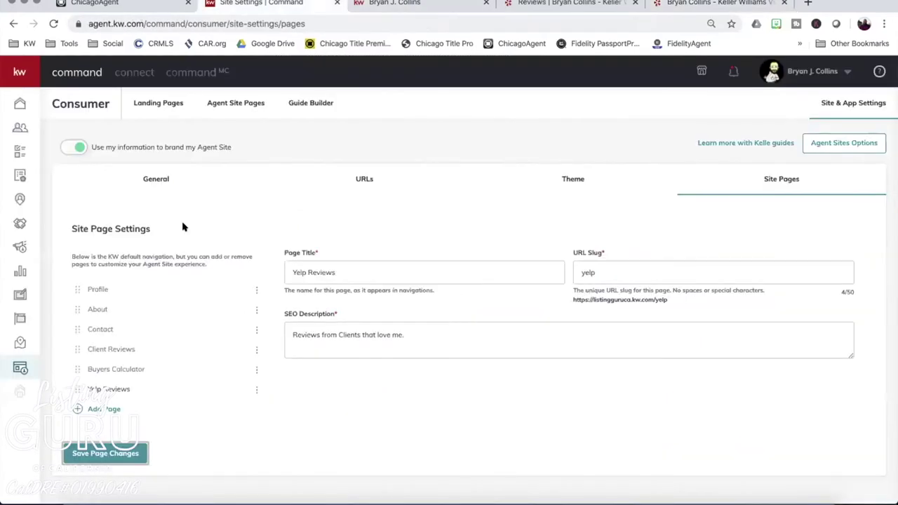
# - Show the Consumer Agent Site Pages list and check the Yelp Reviews page options
pyautogui.click(18, 368)
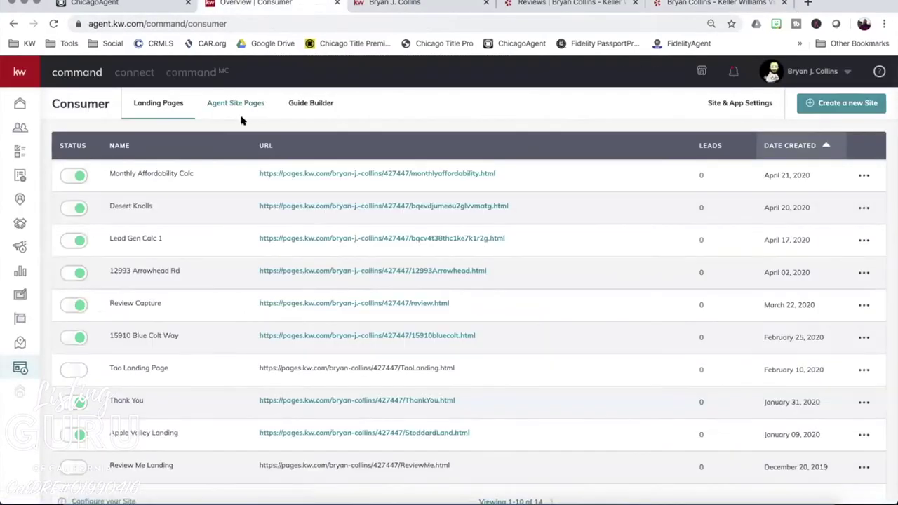
pyautogui.click(228, 104)
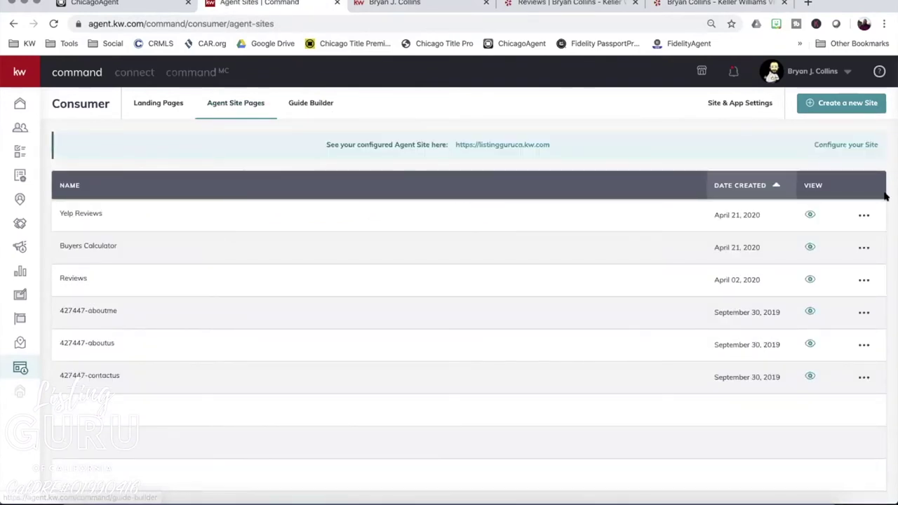
pyautogui.click(864, 215)
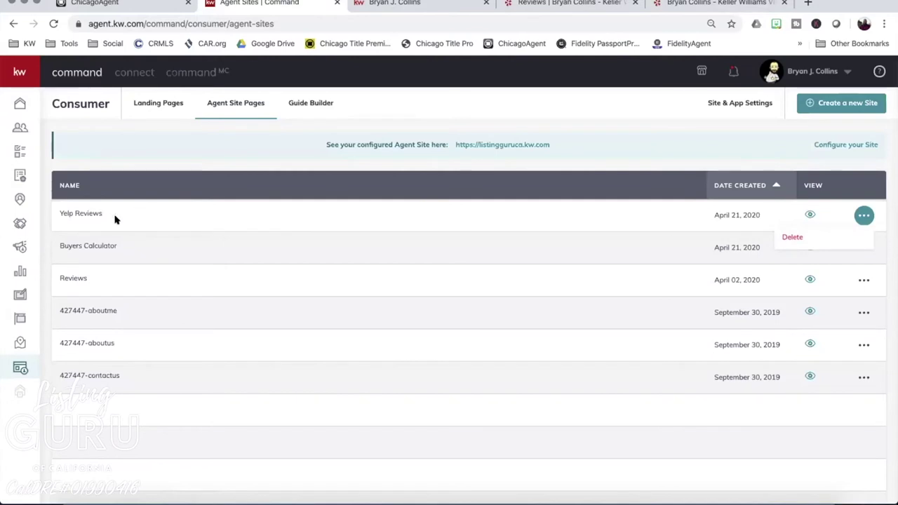
pyautogui.click(861, 215)
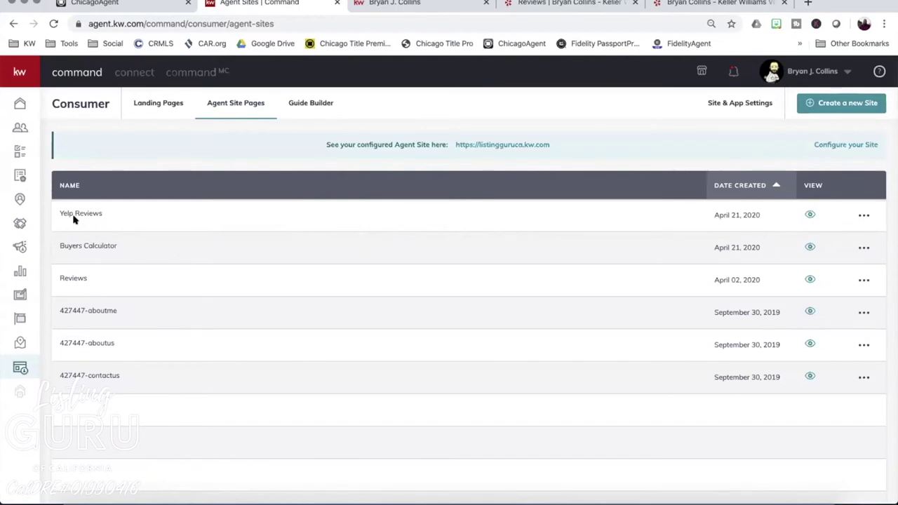
# - Filter design templates to Agent site and open the new agent site _P0mnIE1 template
pyautogui.click(19, 295)
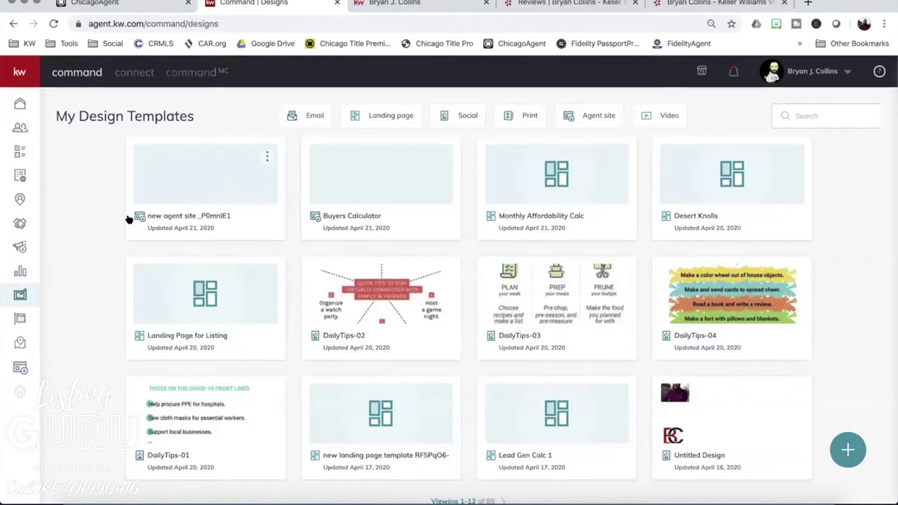
pyautogui.click(592, 114)
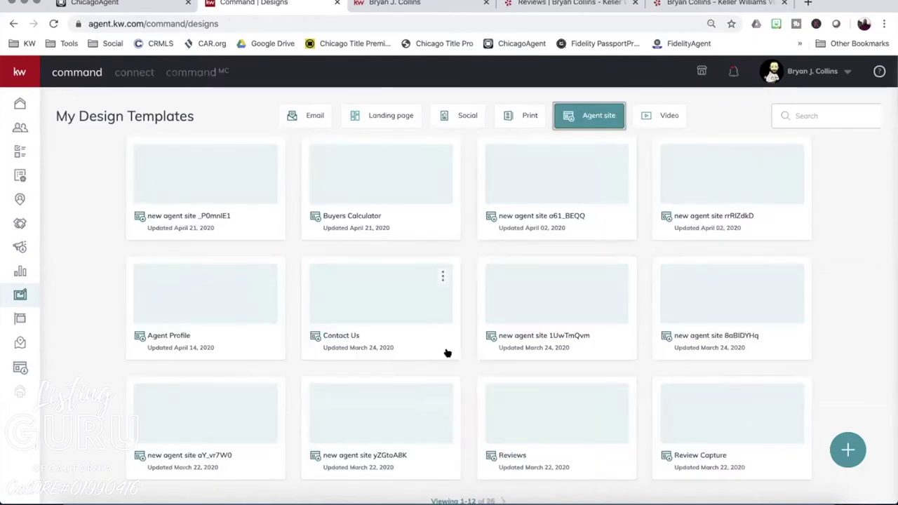
pyautogui.scroll(-1, 445, 351)
pyautogui.scroll(1, 444, 351)
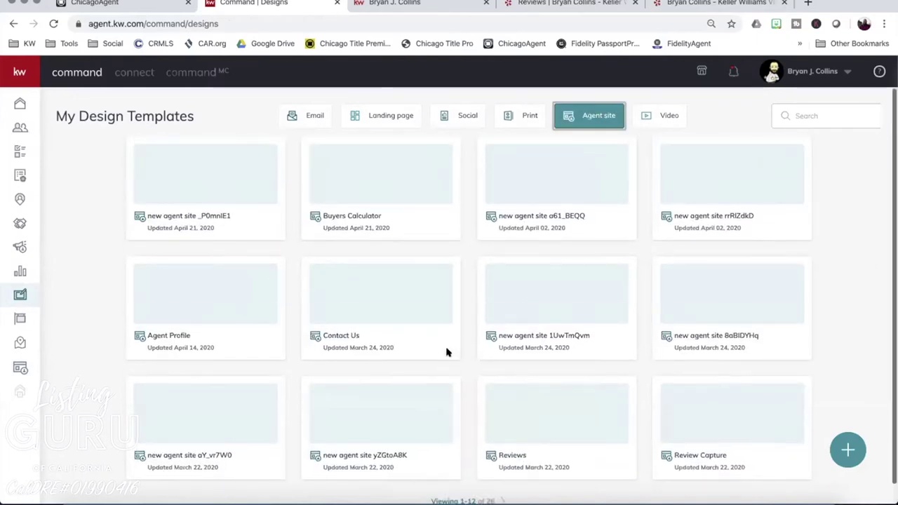
pyautogui.click(221, 201)
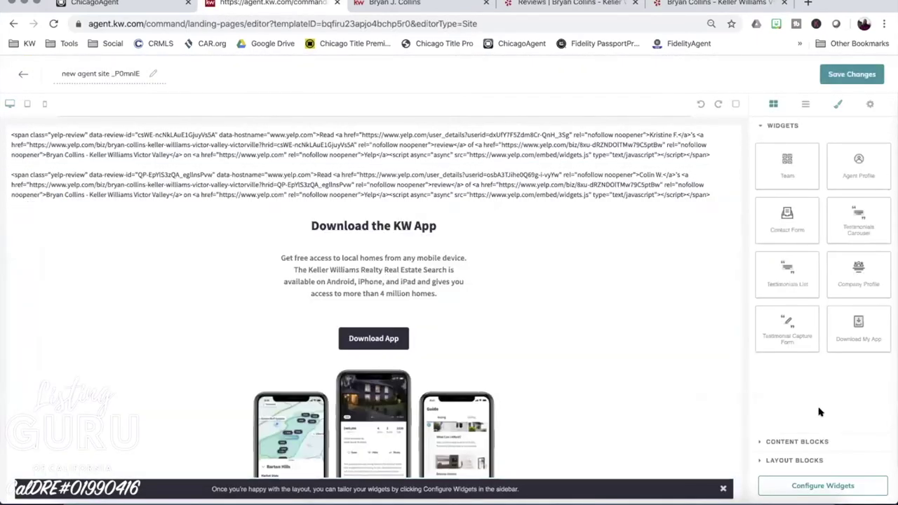
# - Add and then remove a Text block, saving the template without publishing
pyautogui.click(776, 441)
pyautogui.moveTo(784, 341); pyautogui.dragTo(494, 221)
pyautogui.click(144, 208)
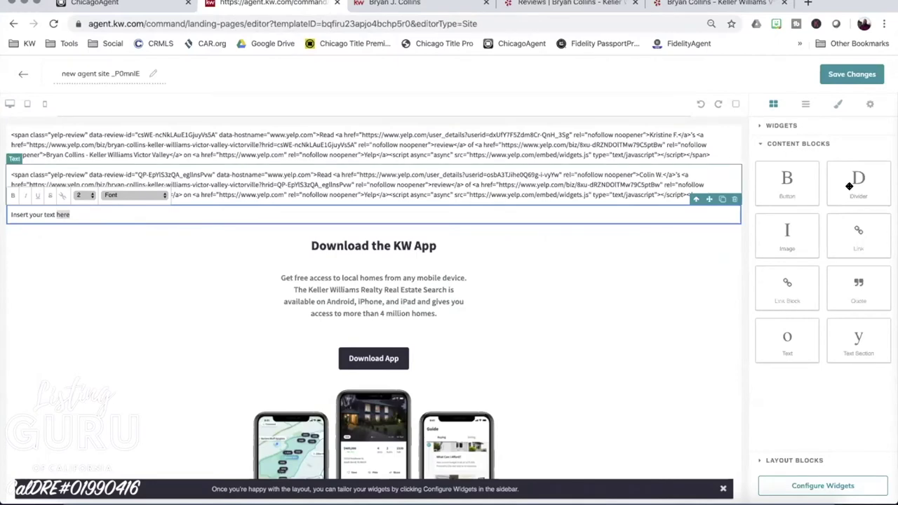
pyautogui.click(734, 199)
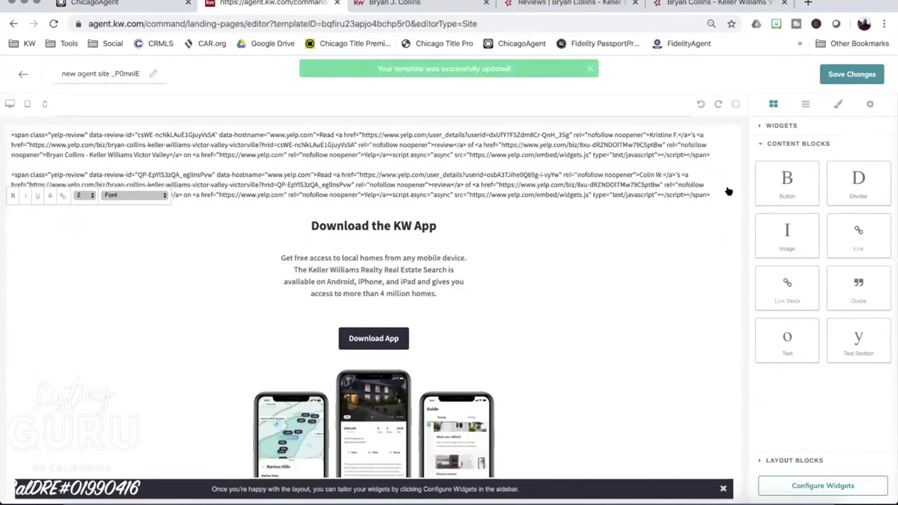
pyautogui.click(864, 77)
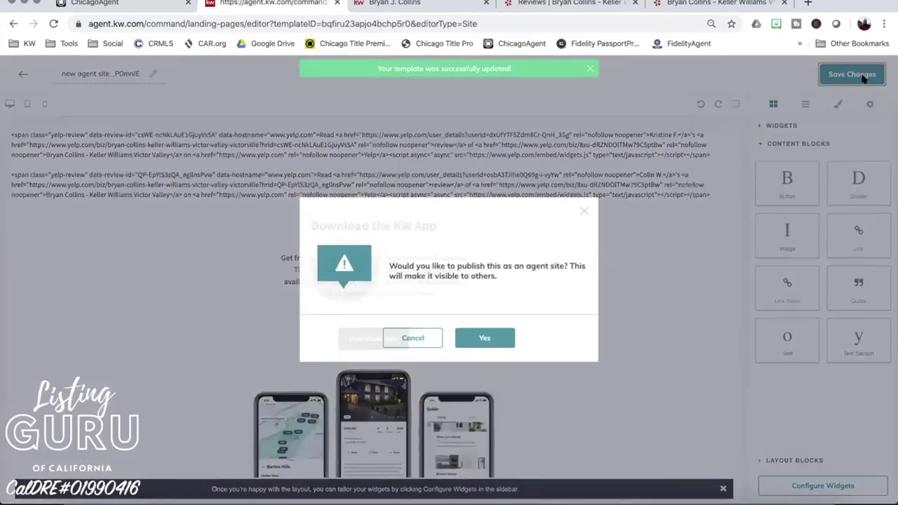
pyautogui.click(429, 338)
# - Retitle the template 'Yelp Reviews', save it and publish it as an agent site
pyautogui.tripleClick(138, 73)
pyautogui.write('Ylp')
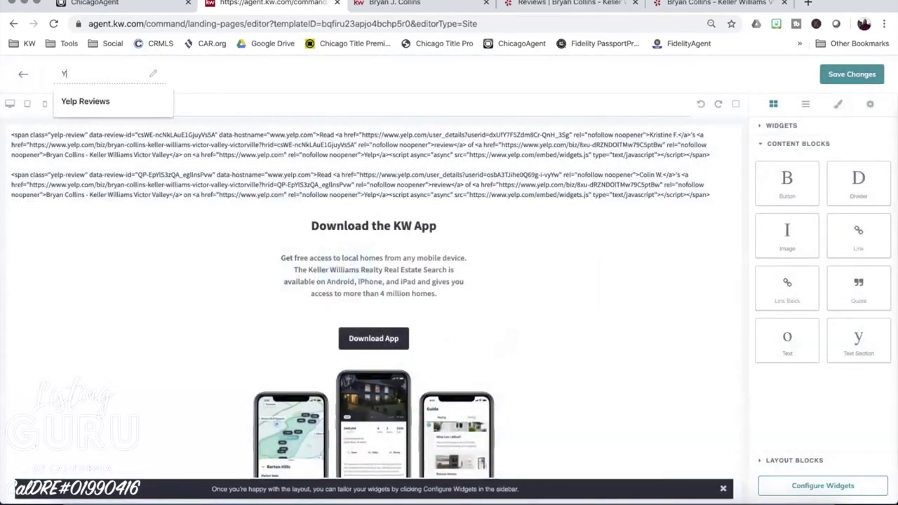
pyautogui.press('BackSpace')
pyautogui.press('BackSpace')
pyautogui.press('BackSpace')
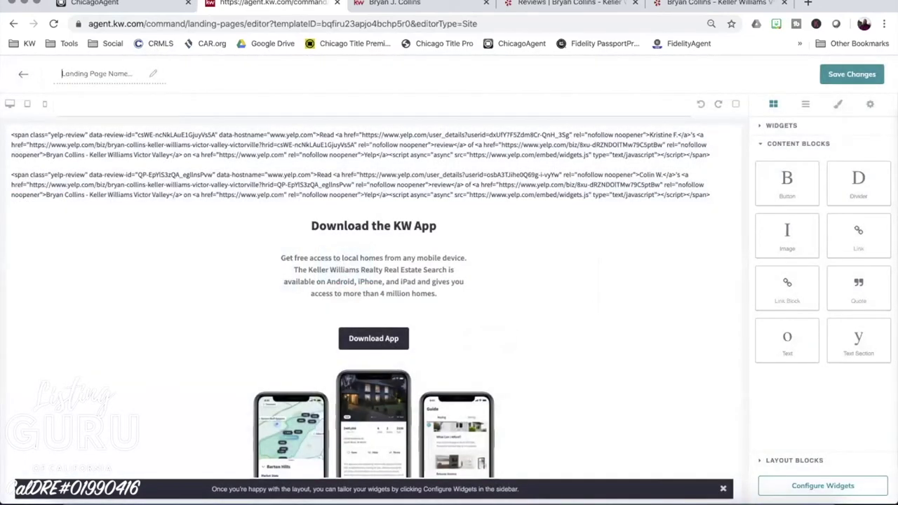
pyautogui.click(144, 103)
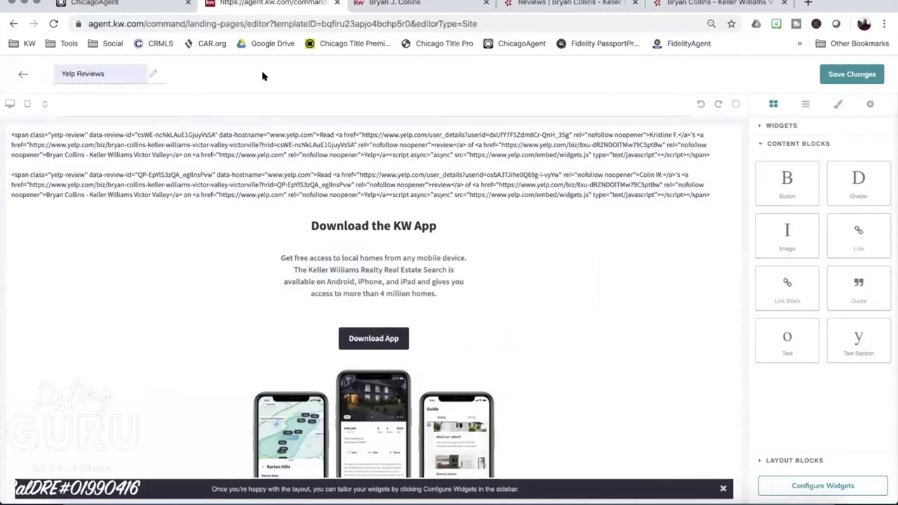
pyautogui.click(848, 73)
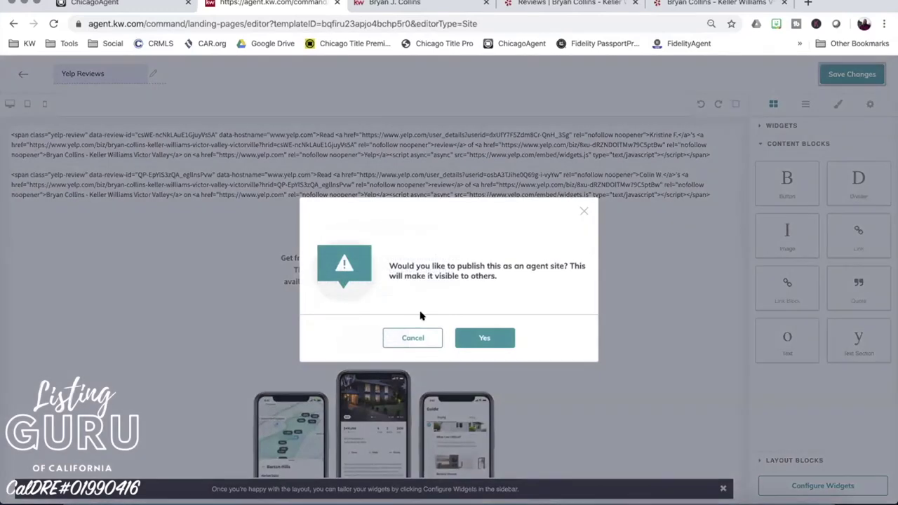
pyautogui.click(477, 339)
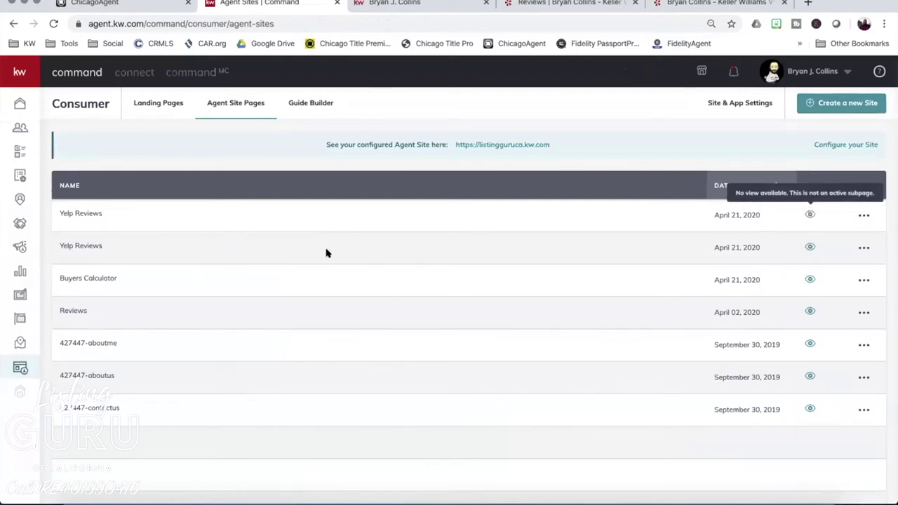
# - Start deleting the first Yelp Reviews page, then cancel so it stays
pyautogui.click(864, 214)
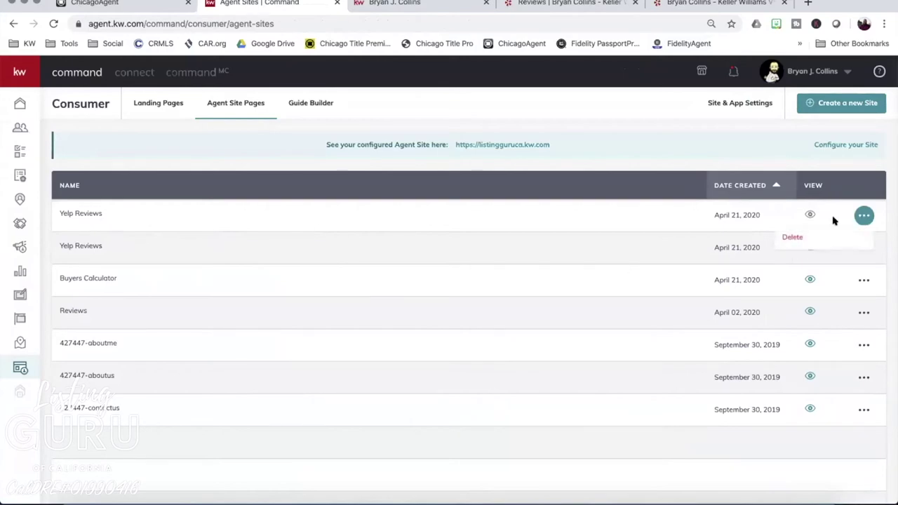
pyautogui.click(792, 237)
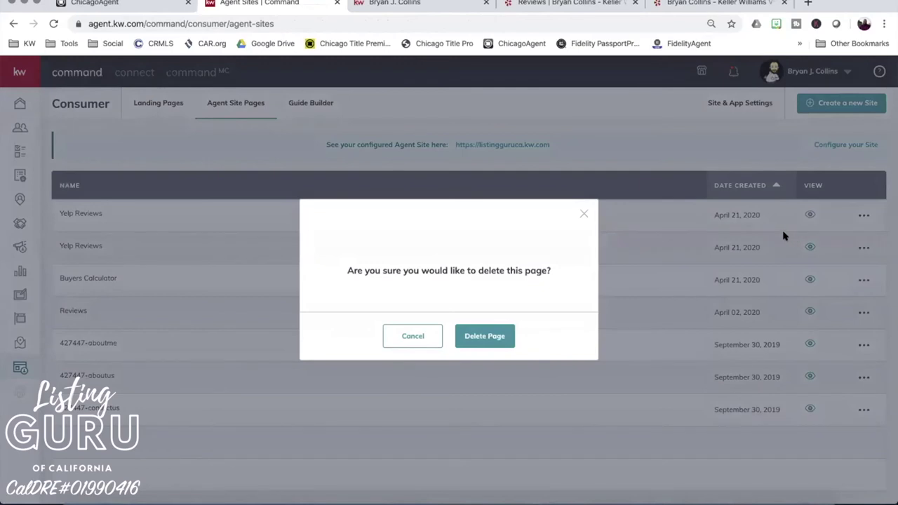
pyautogui.click(580, 215)
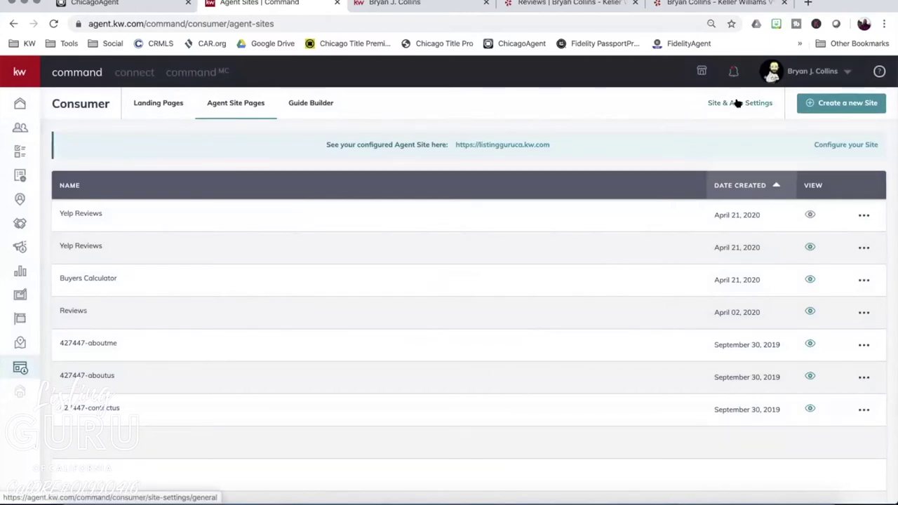
# - Load ratemyagent.com in a new browser tab
pyautogui.click(808, 3)
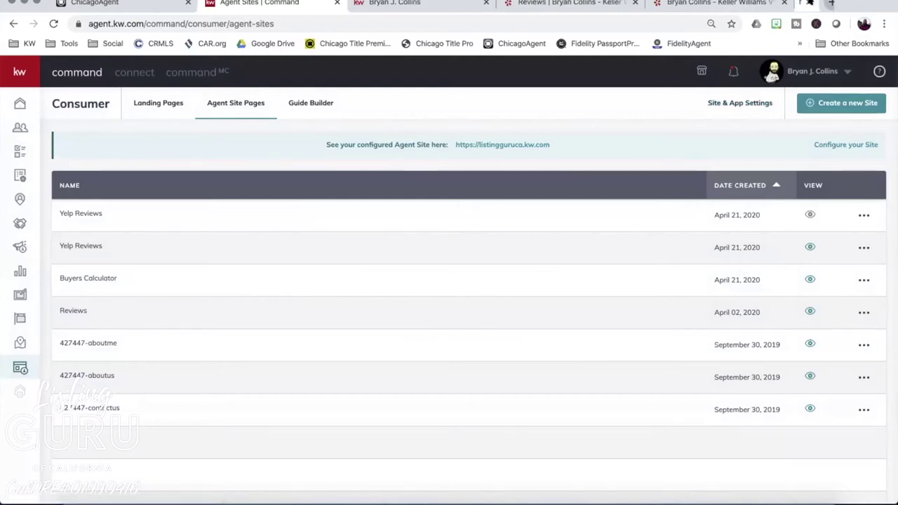
pyautogui.write('ratemyagent.com')
pyautogui.press('Return')
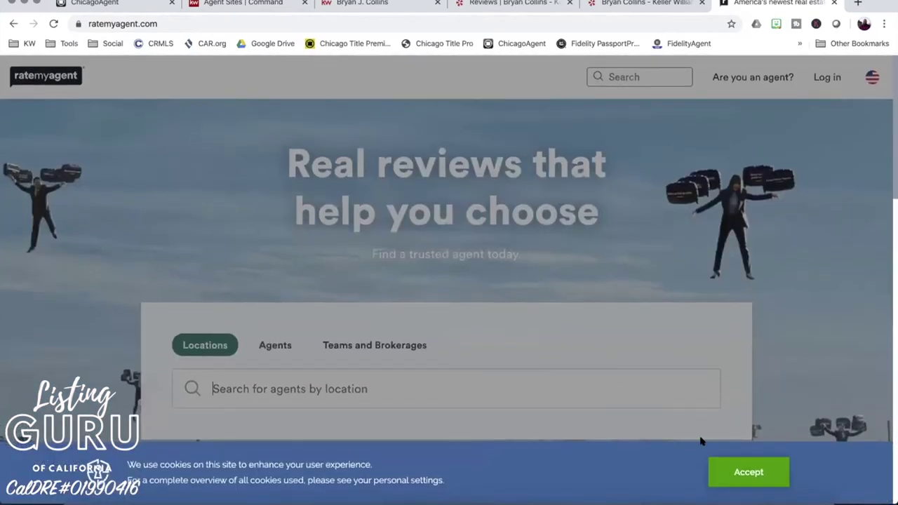
# - Accept cookies and log in to the RateMyAgent account
pyautogui.click(724, 459)
pyautogui.click(822, 77)
pyautogui.click(424, 328)
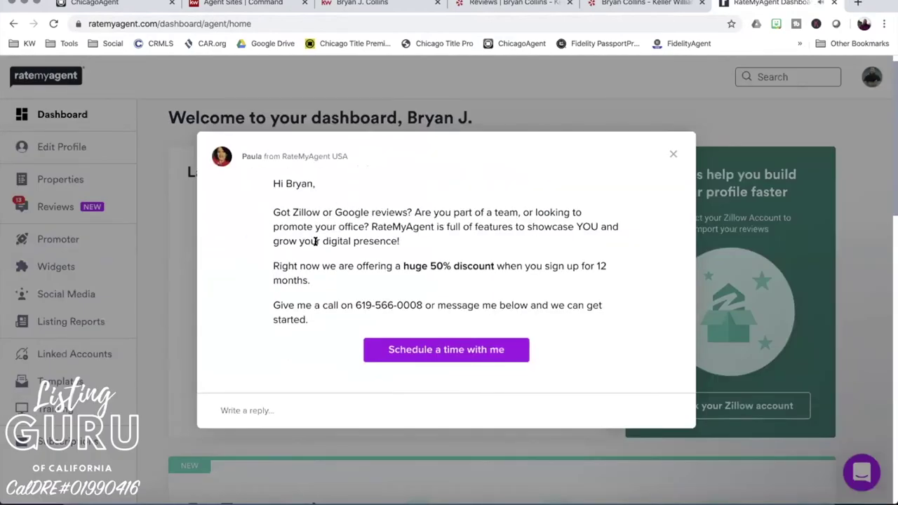
# - Dismiss the chat popups and open Widgets > Setup Widget for the review widget
pyautogui.click(672, 153)
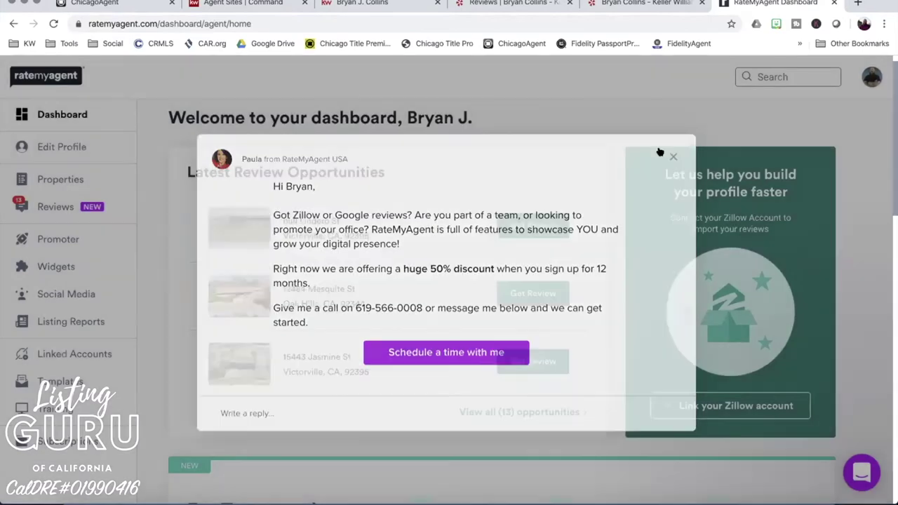
pyautogui.click(48, 269)
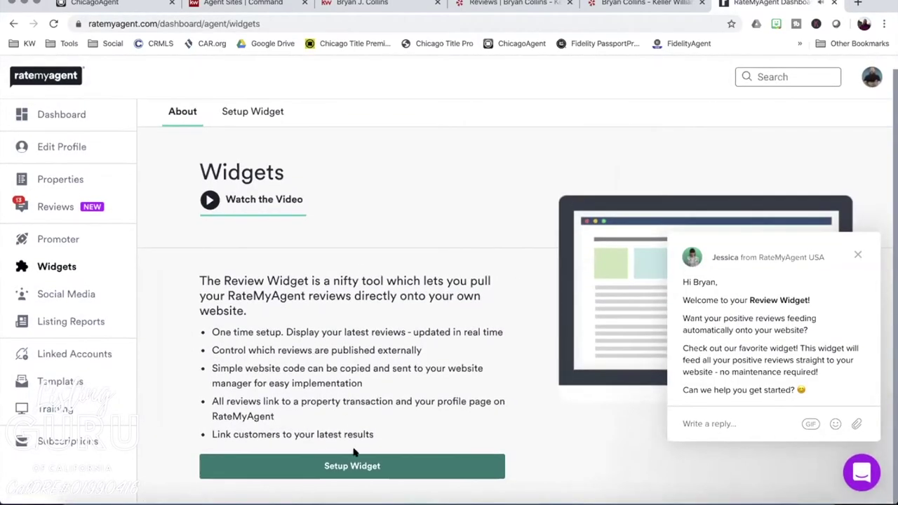
pyautogui.click(856, 255)
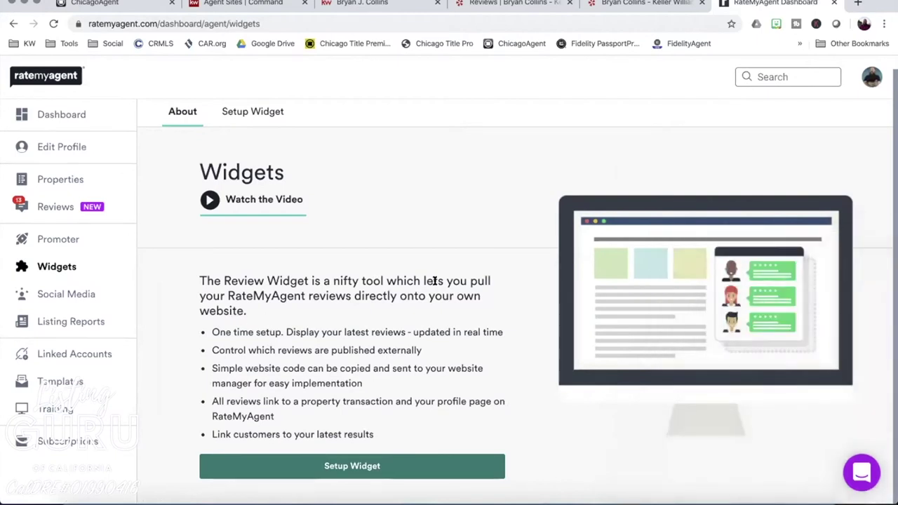
pyautogui.click(334, 468)
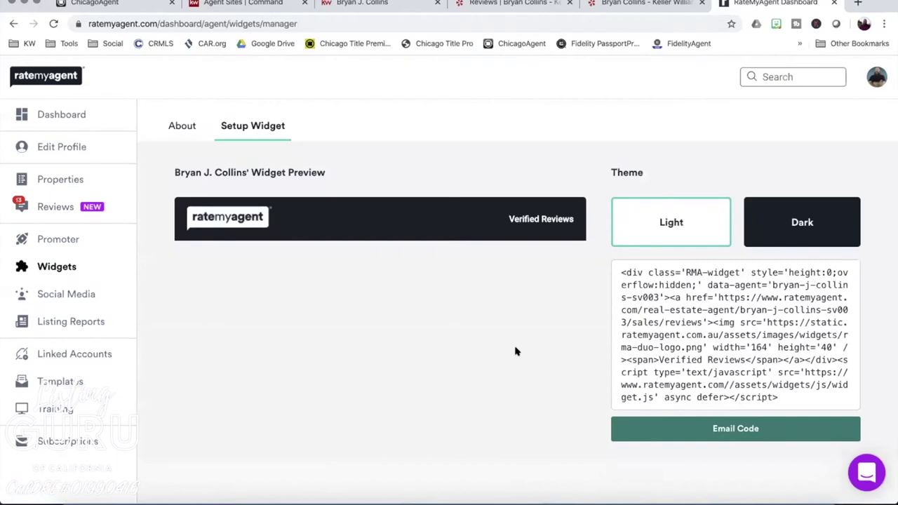
# - Select the entire review widget embed code and copy it
pyautogui.scroll(-2, 477, 310)
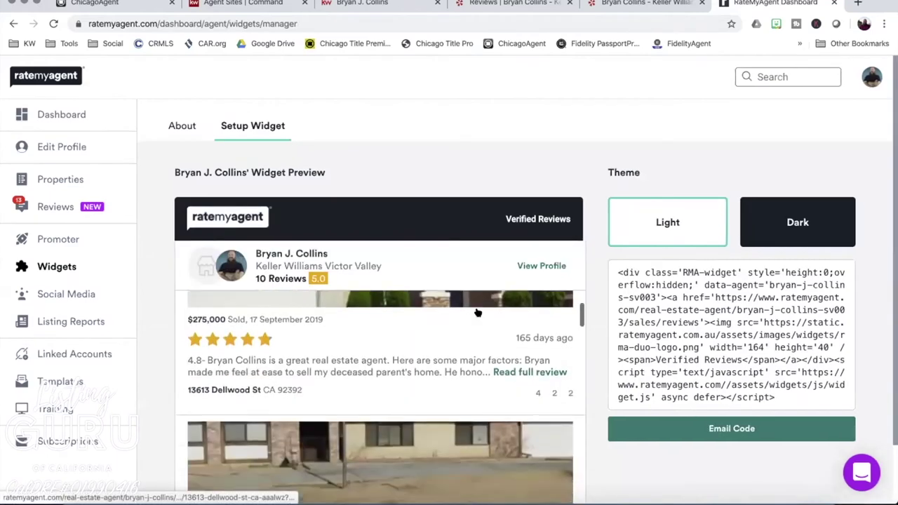
pyautogui.scroll(2, 477, 311)
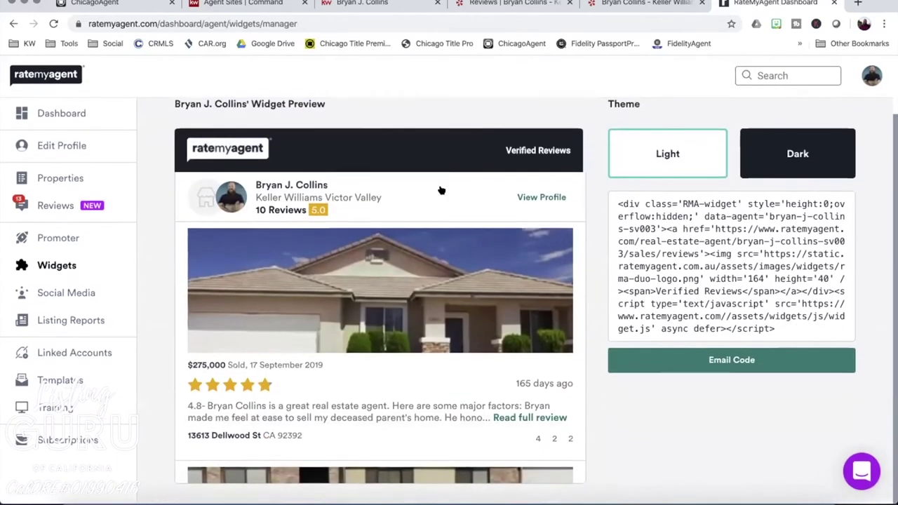
pyautogui.scroll(2, 652, 267)
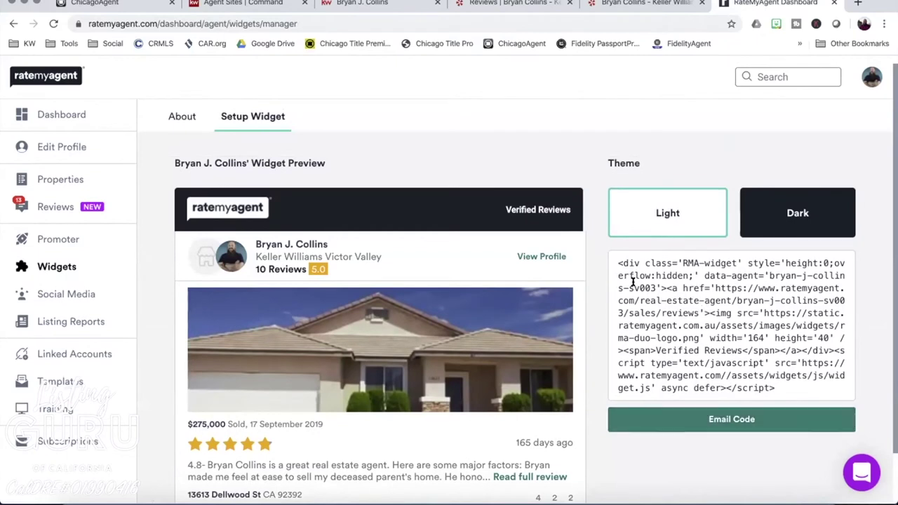
pyautogui.scroll(1, 667, 291)
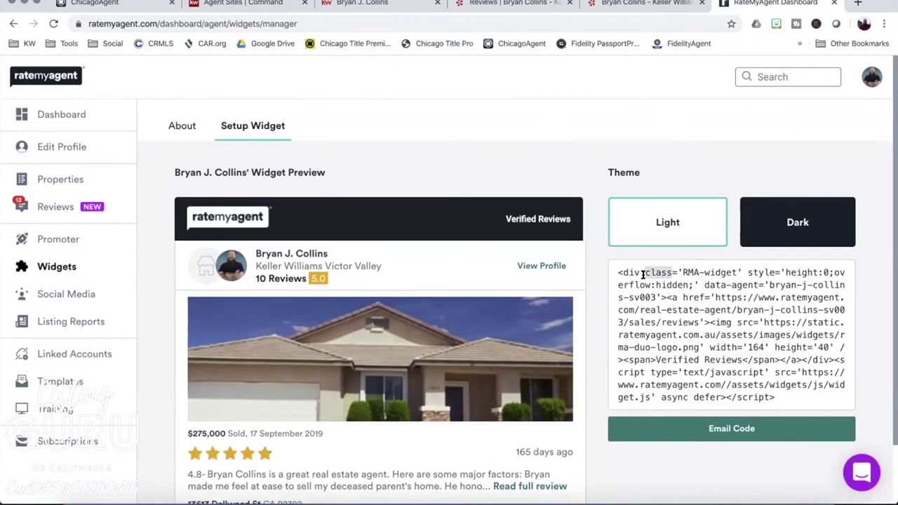
pyautogui.moveTo(621, 271); pyautogui.dragTo(775, 398)
pyautogui.press('super+c')
pyautogui.rightClick(726, 328)
pyautogui.click(724, 285)
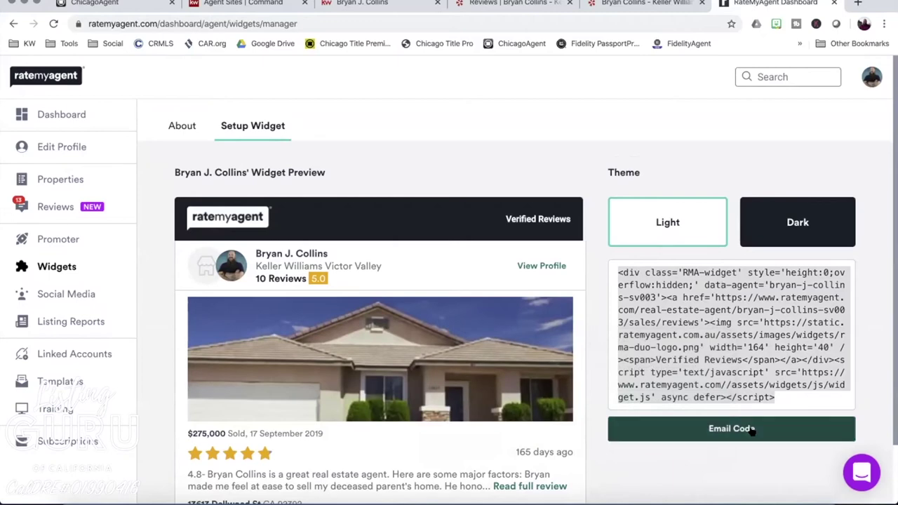
pyautogui.scroll(-3, 701, 431)
pyautogui.scroll(2, 691, 432)
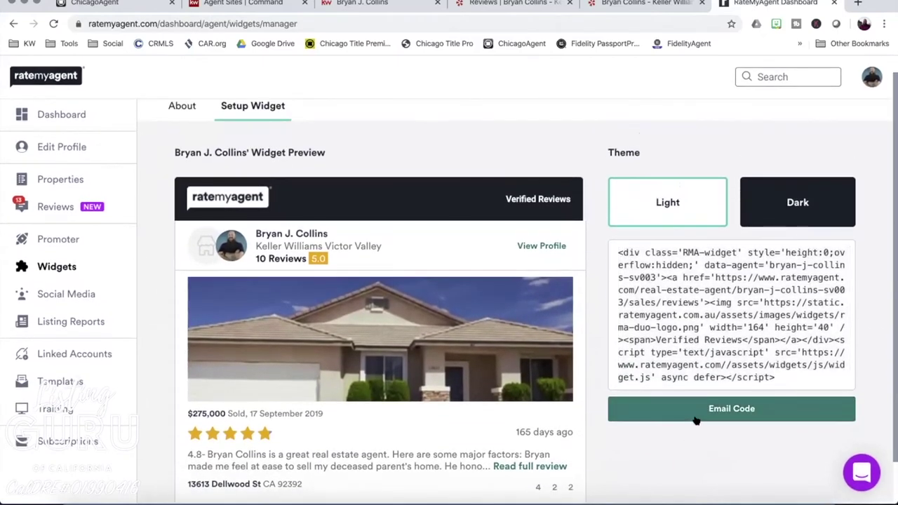
pyautogui.click(696, 419)
# - Email the widget code to the saved address with the note 'widget'
pyautogui.click(342, 170)
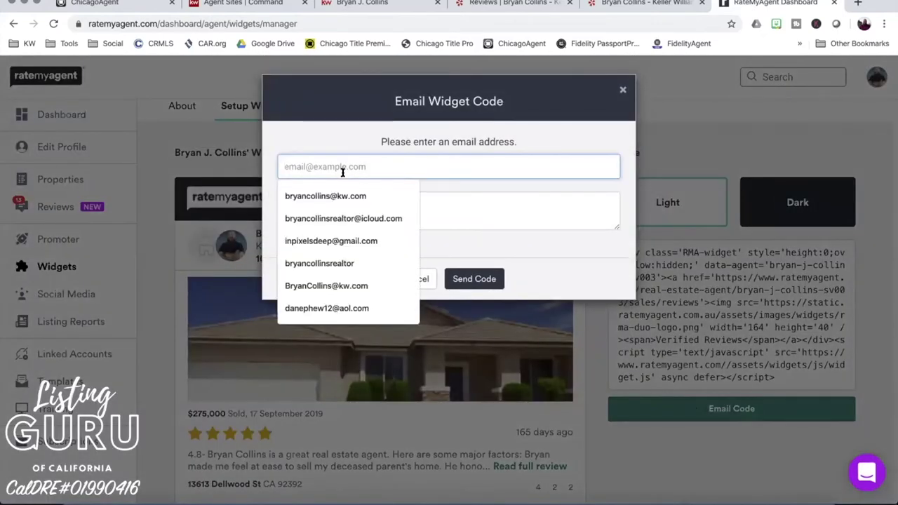
pyautogui.click(325, 196)
pyautogui.click(336, 204)
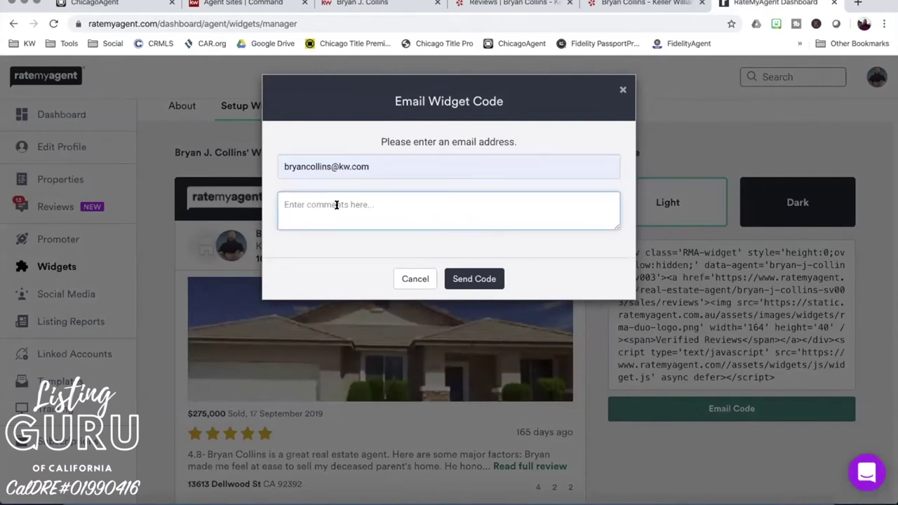
pyautogui.write('widget')
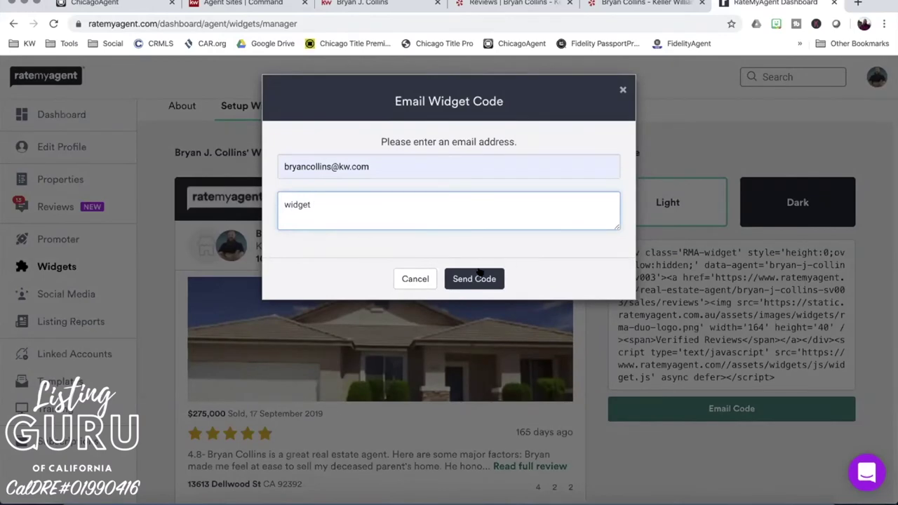
pyautogui.click(478, 277)
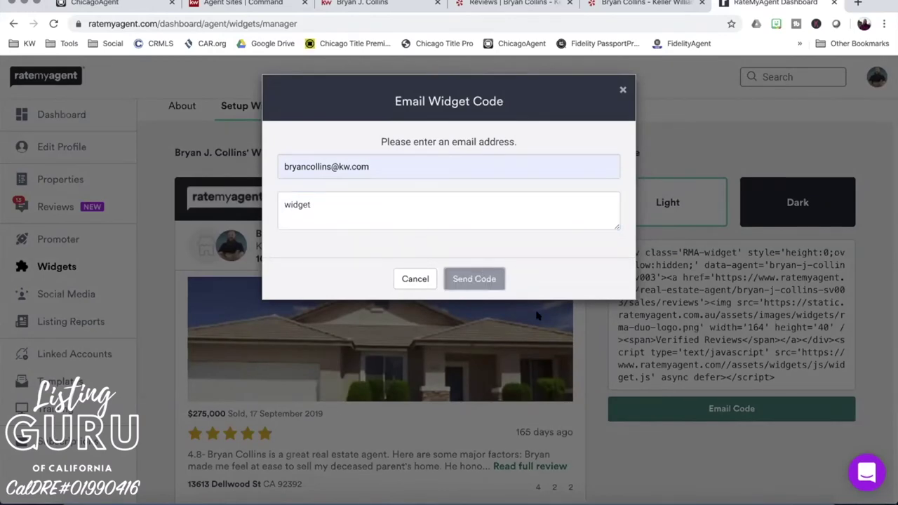
pyautogui.click(449, 202)
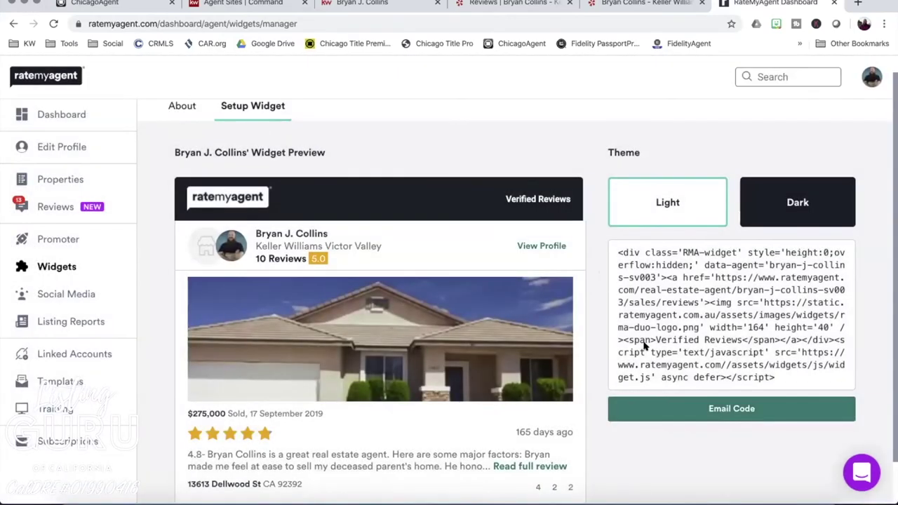
# - View the public reviews profile, reselect the embed code and return to KW Command's Agent Sites
pyautogui.scroll(-5, 480, 306)
pyautogui.scroll(10, 480, 306)
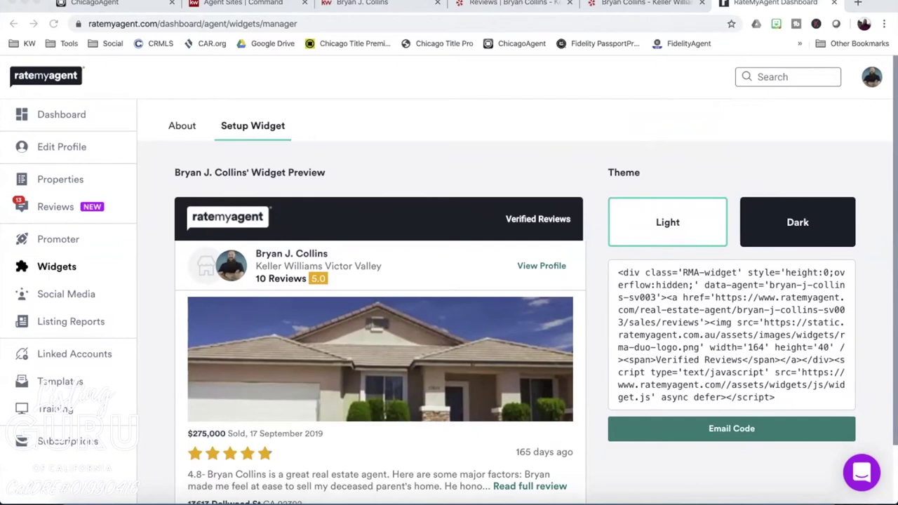
pyautogui.click(540, 265)
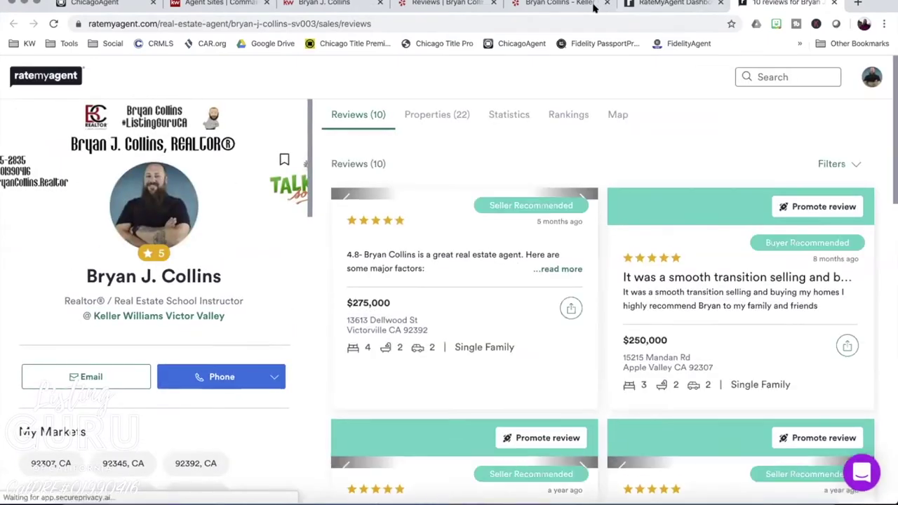
pyautogui.click(834, 3)
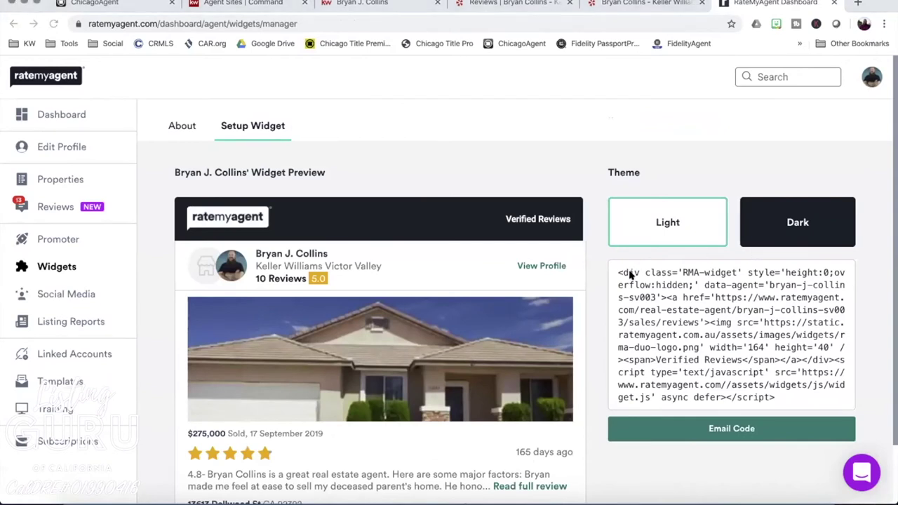
pyautogui.moveTo(616, 271); pyautogui.dragTo(830, 402)
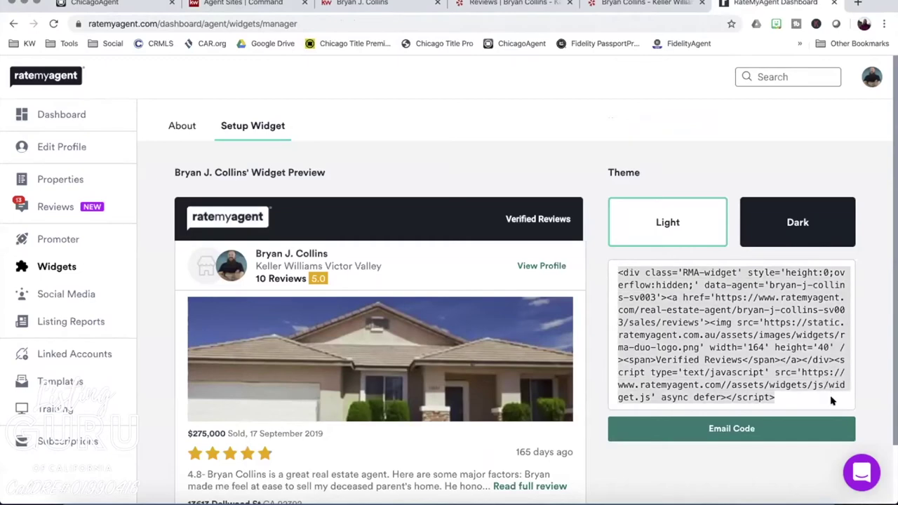
pyautogui.click(205, 6)
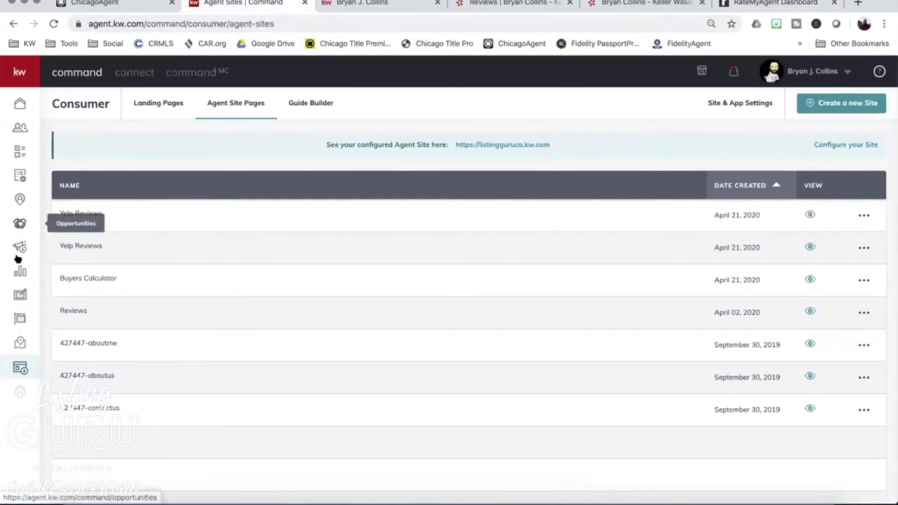
# - Open the new agent site template and delete the second Yelp review block
pyautogui.click(19, 295)
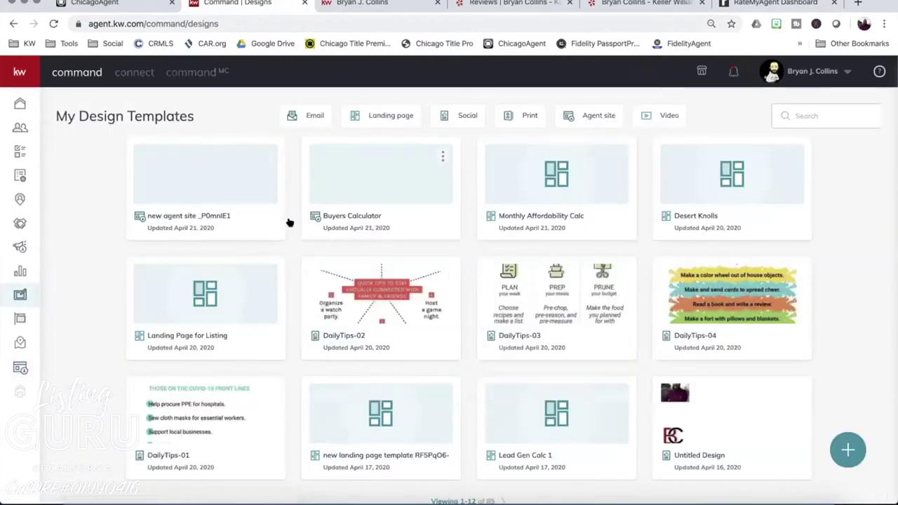
pyautogui.click(203, 193)
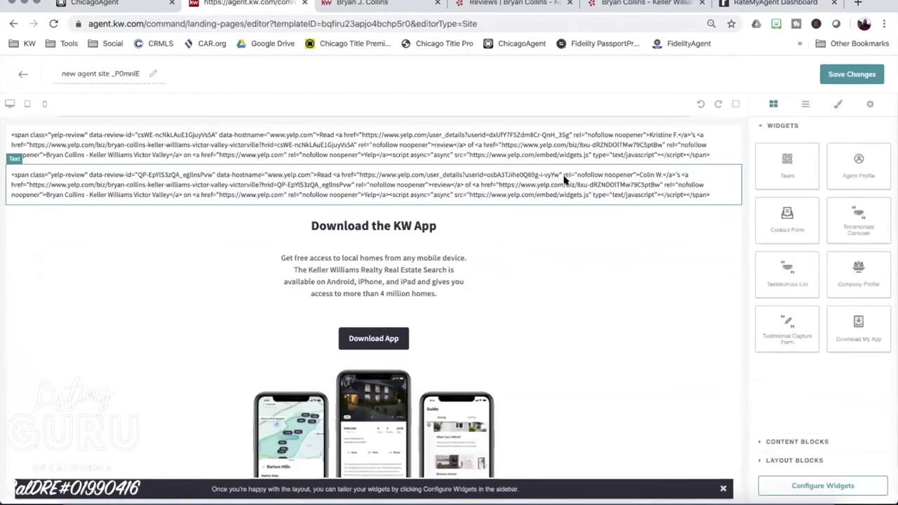
pyautogui.click(638, 183)
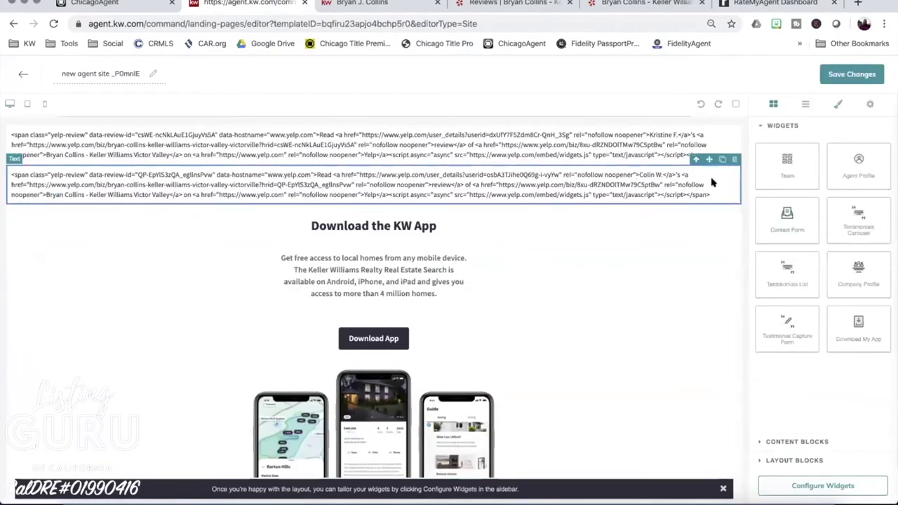
pyautogui.click(729, 163)
pyautogui.click(393, 139)
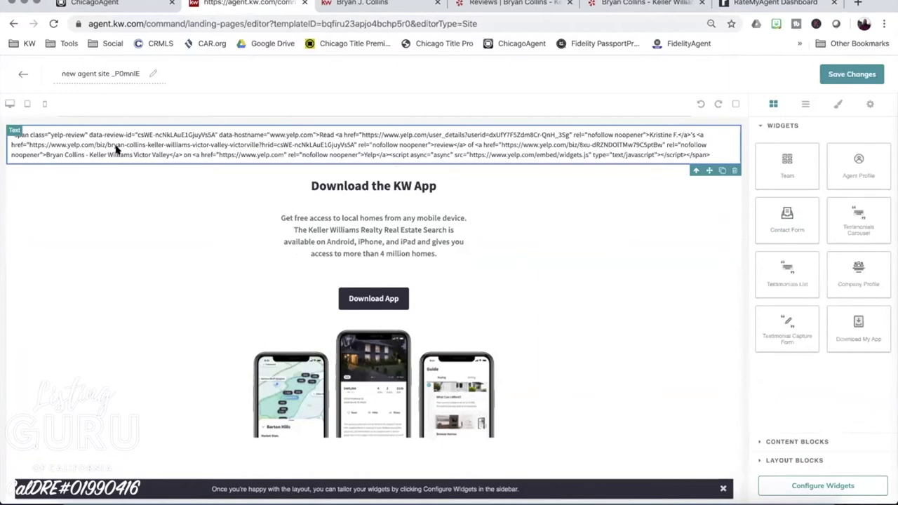
# - Replace the remaining Yelp review text with the RateMyAgent embed code, save and publish
pyautogui.doubleClick(77, 138)
pyautogui.tripleClick(254, 131)
pyautogui.press('BackSpace')
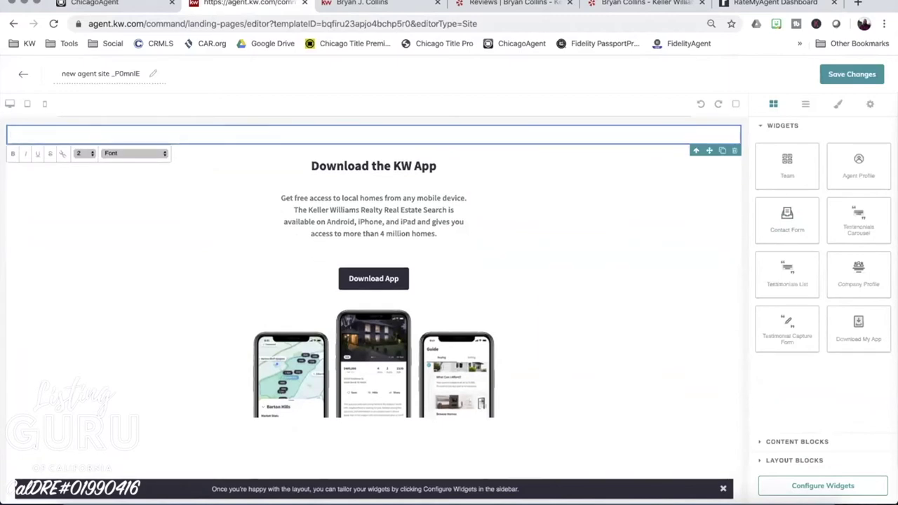
pyautogui.press('super+v')
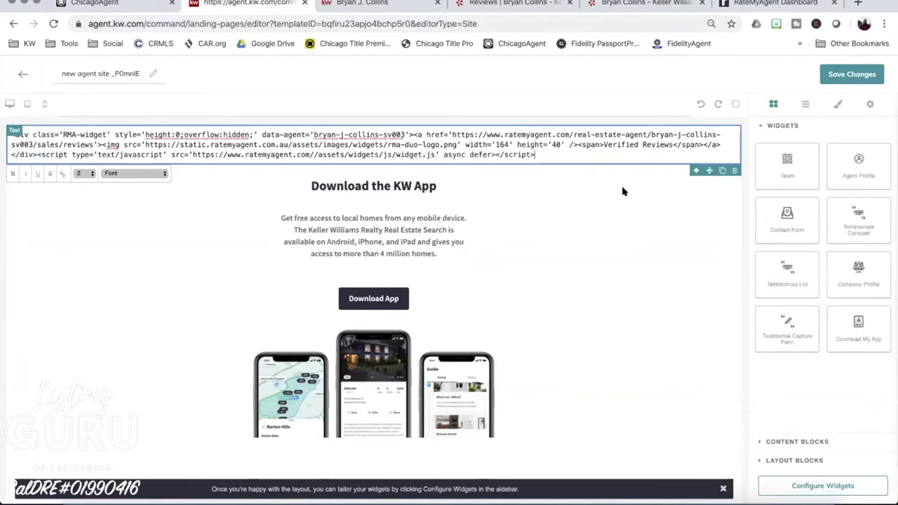
pyautogui.click(857, 70)
pyautogui.click(493, 338)
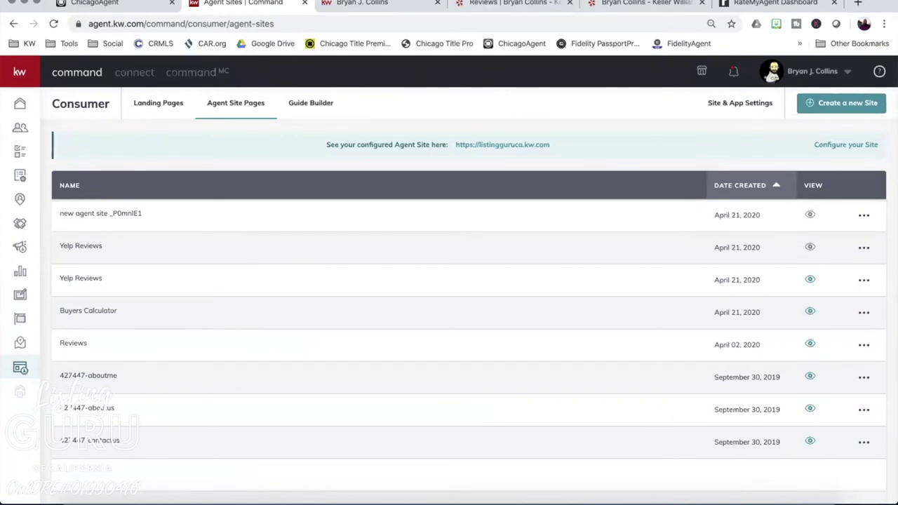
# - Check the live agent website's page navigation, then return to the Agent Site Pages list
pyautogui.click(365, 2)
pyautogui.click(678, 77)
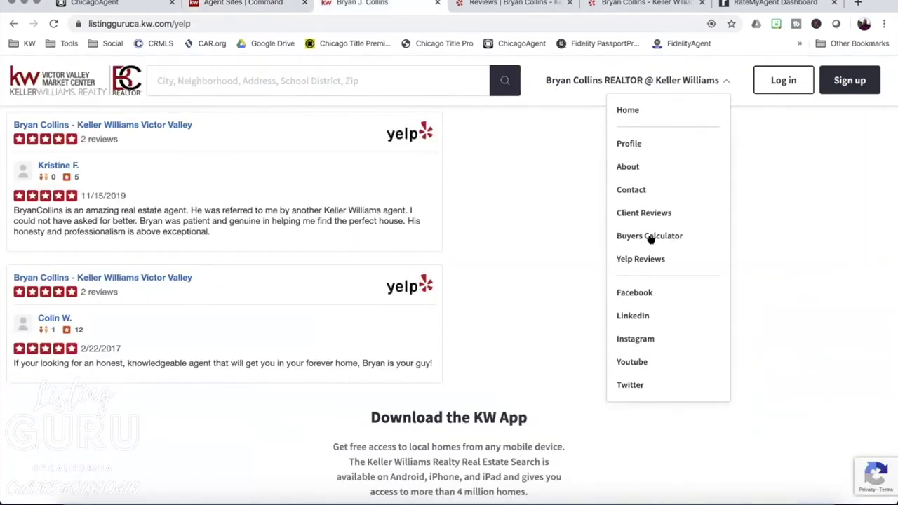
pyautogui.click(253, 2)
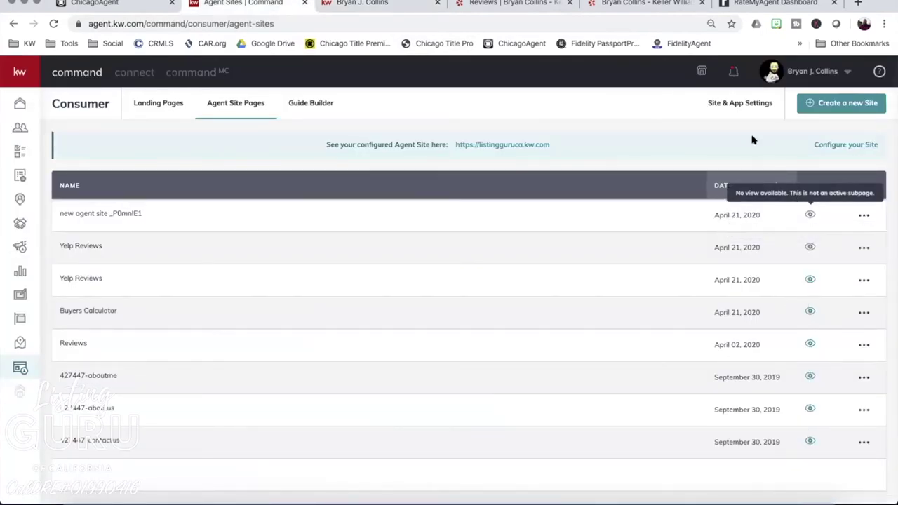
# - In site settings, point the Yelp Reviews page entry at the new agent site page
pyautogui.click(729, 106)
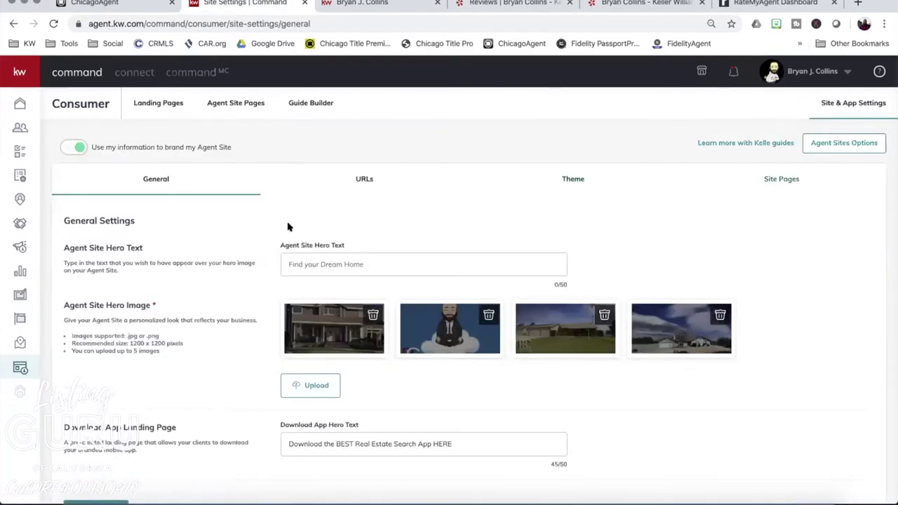
pyautogui.click(750, 174)
pyautogui.click(257, 390)
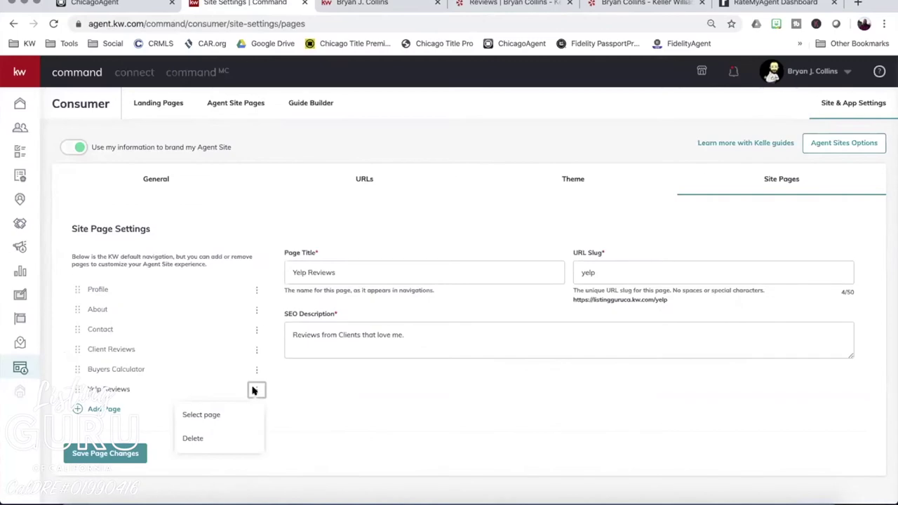
pyautogui.click(202, 415)
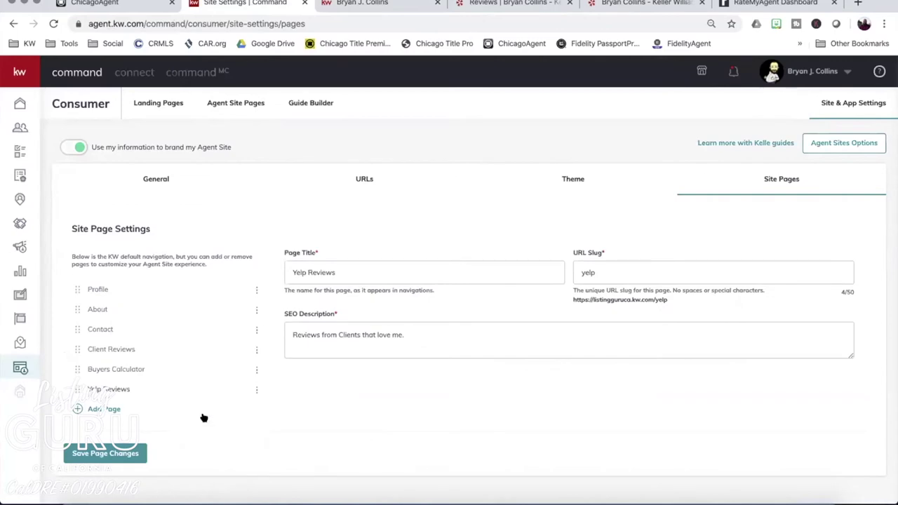
pyautogui.scroll(-1, 327, 342)
pyautogui.click(317, 357)
pyautogui.click(483, 406)
# - Retitle the page 'Reviews' with slug 'reviews', save, and reload the agent site
pyautogui.click(310, 269)
pyautogui.moveTo(307, 267); pyautogui.dragTo(284, 267)
pyautogui.press('Delete')
pyautogui.press('Delete')
pyautogui.press('Delete')
pyautogui.press('Delete')
pyautogui.press('Delete')
pyautogui.write('R')
pyautogui.moveTo(615, 265); pyautogui.dragTo(553, 267)
pyautogui.write('reviews')
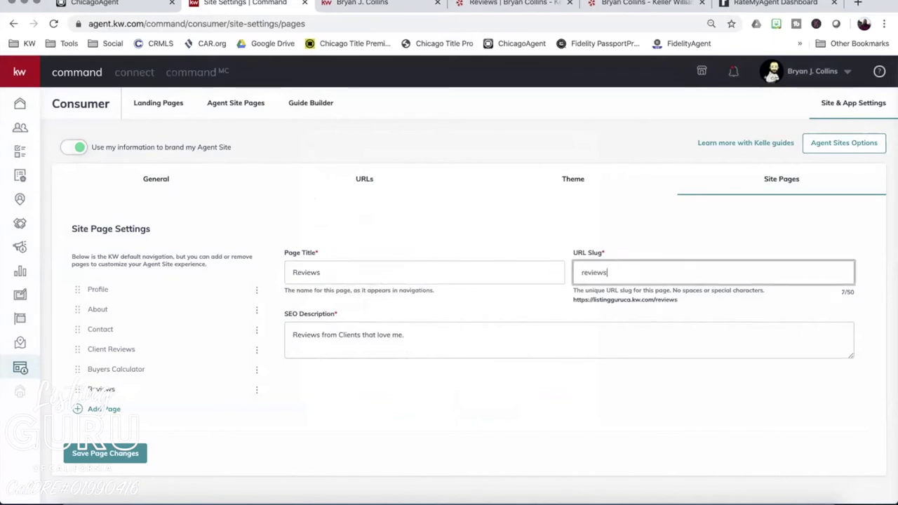
pyautogui.click(429, 328)
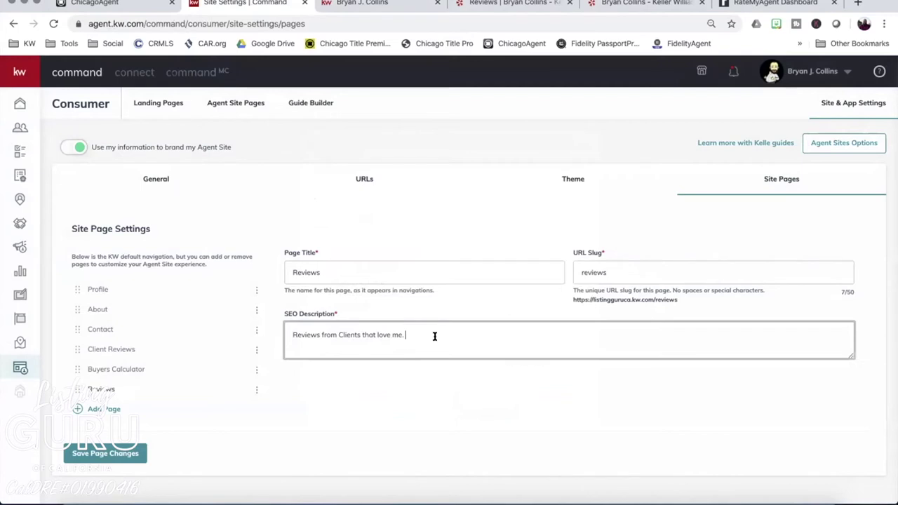
pyautogui.click(123, 453)
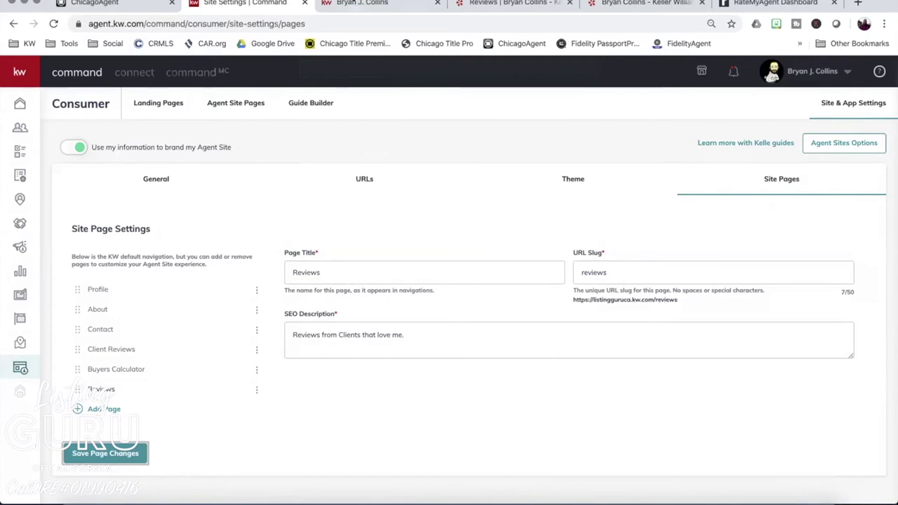
pyautogui.click(364, 4)
pyautogui.click(54, 25)
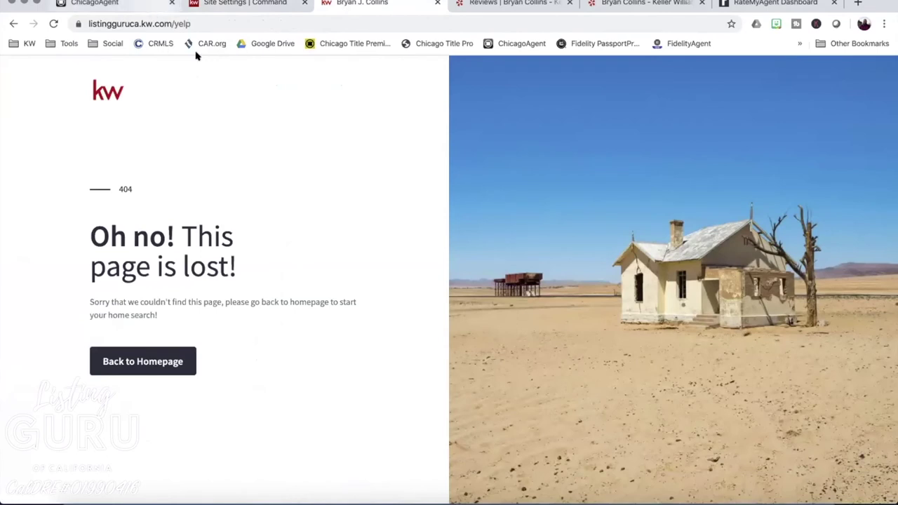
# - Load listingguruca.kw.com/reviews and scroll through the testimonial
pyautogui.click(223, 23)
pyautogui.press('BackSpace')
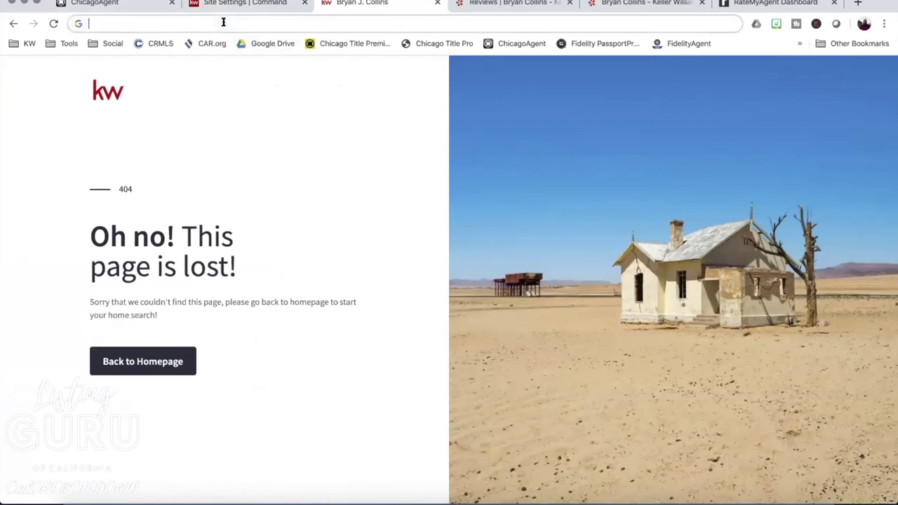
pyautogui.press('super+z')
pyautogui.press('BackSpace')
pyautogui.press('BackSpace')
pyautogui.press('BackSpace')
pyautogui.press('BackSpace')
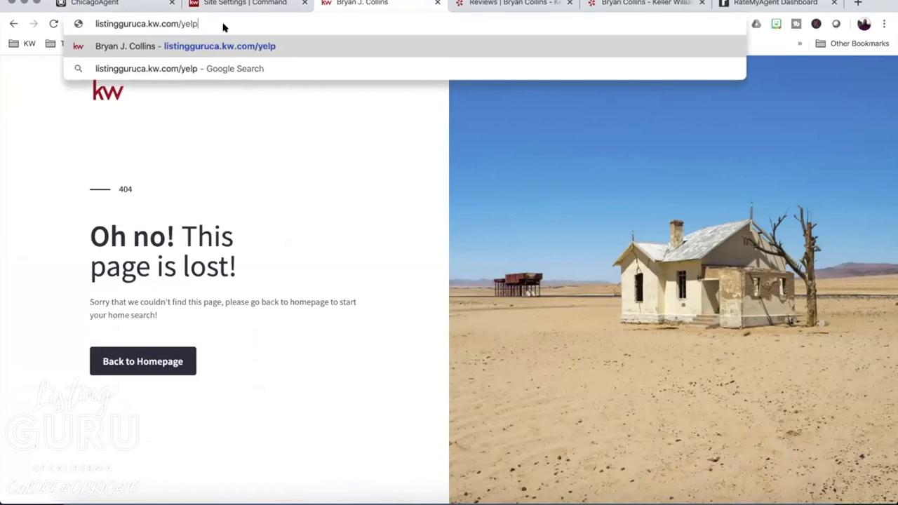
pyautogui.write('reviews')
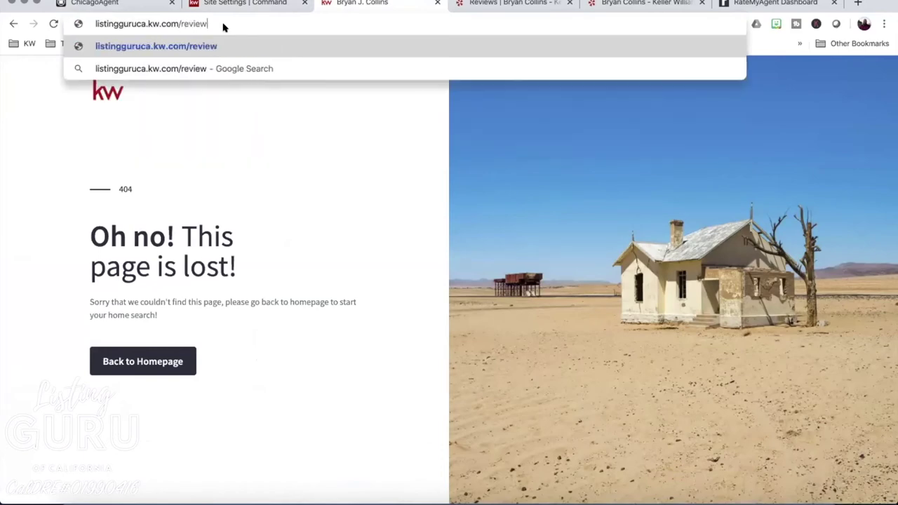
pyautogui.press('Return')
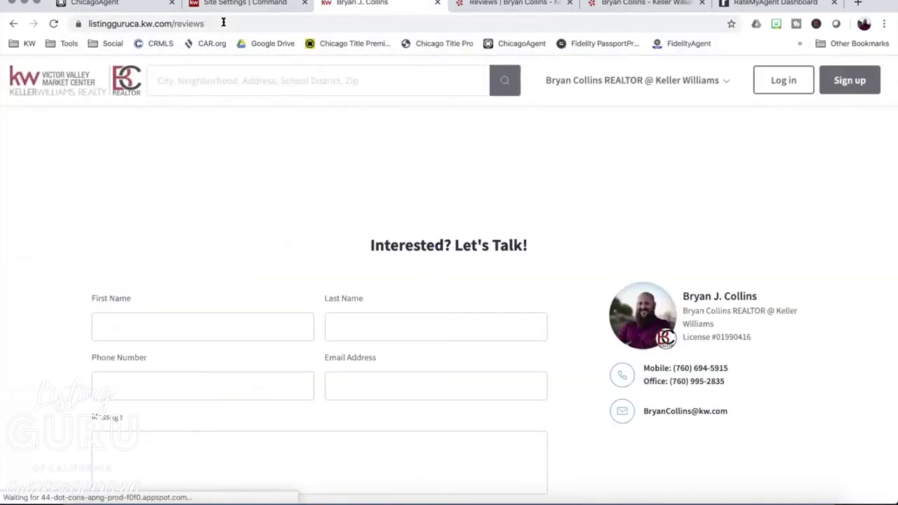
pyautogui.scroll(-3, 526, 218)
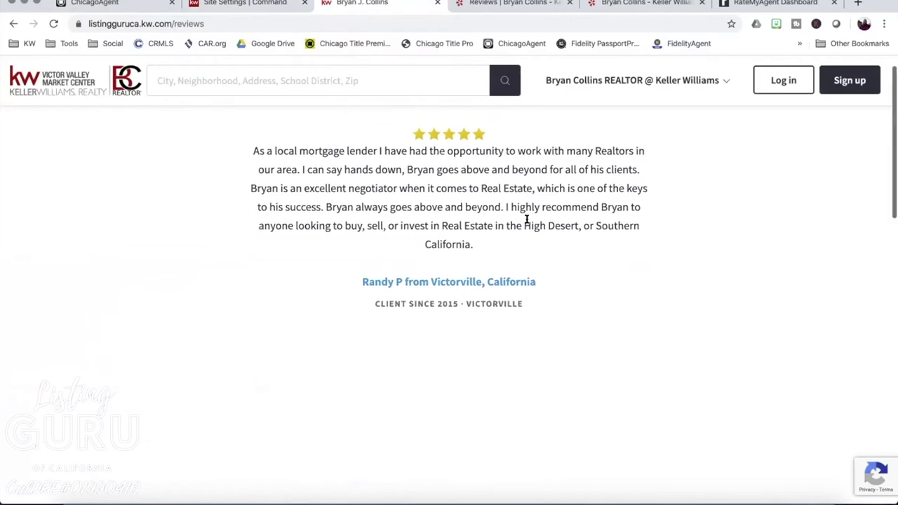
pyautogui.scroll(-5, 537, 250)
pyautogui.scroll(8, 538, 248)
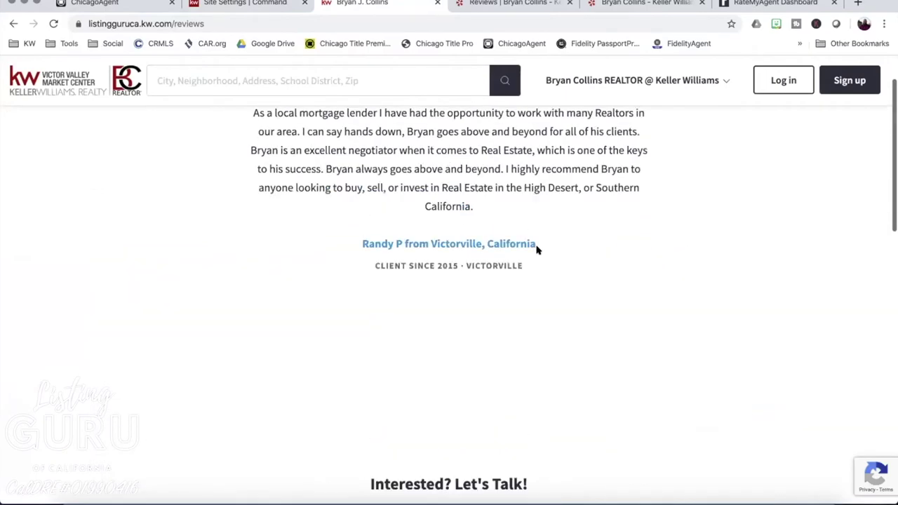
pyautogui.scroll(-3, 456, 260)
pyautogui.scroll(3, 457, 261)
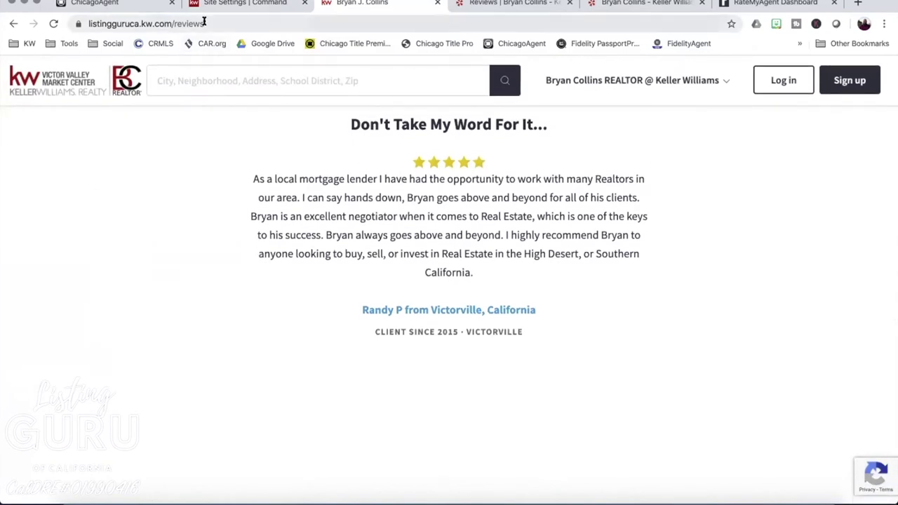
# - Back in Command site settings, erase the Reviews page's URL slug
pyautogui.click(203, 23)
pyautogui.click(393, 22)
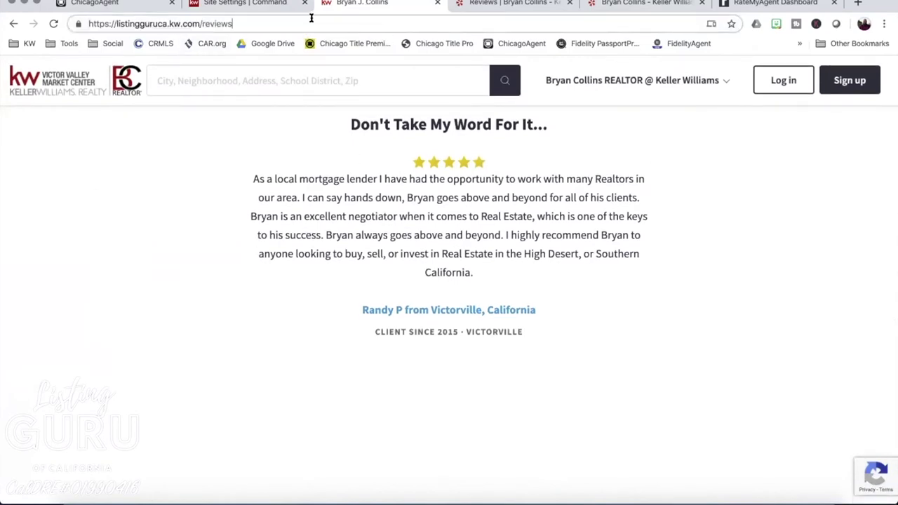
pyautogui.click(267, 4)
pyautogui.click(627, 270)
pyautogui.press('BackSpace')
pyautogui.press('BackSpace')
pyautogui.press('BackSpace')
pyautogui.press('BackSpace')
pyautogui.press('BackSpace')
pyautogui.press('BackSpace')
pyautogui.press('BackSpace')
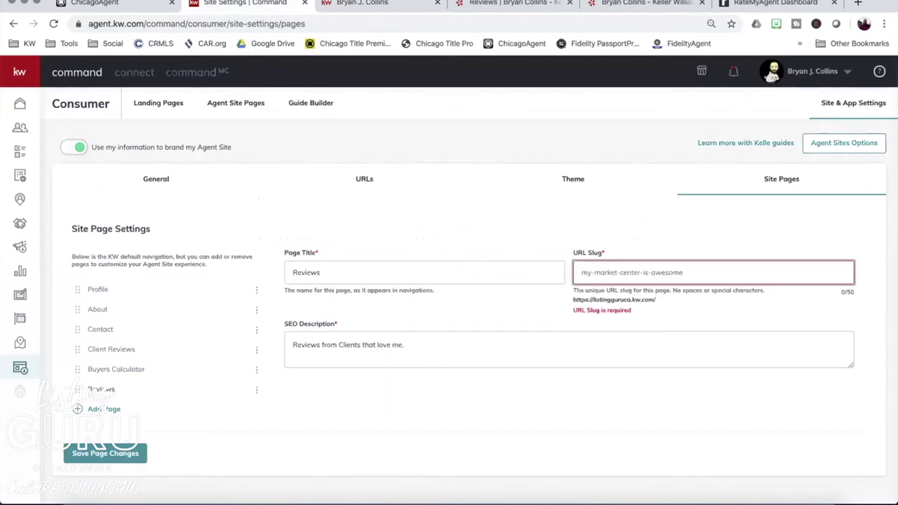
# - Set the Reviews page's URL slug to ratemyagent and its title to Client Reviews, then save
pyautogui.write('Ratemyagent')
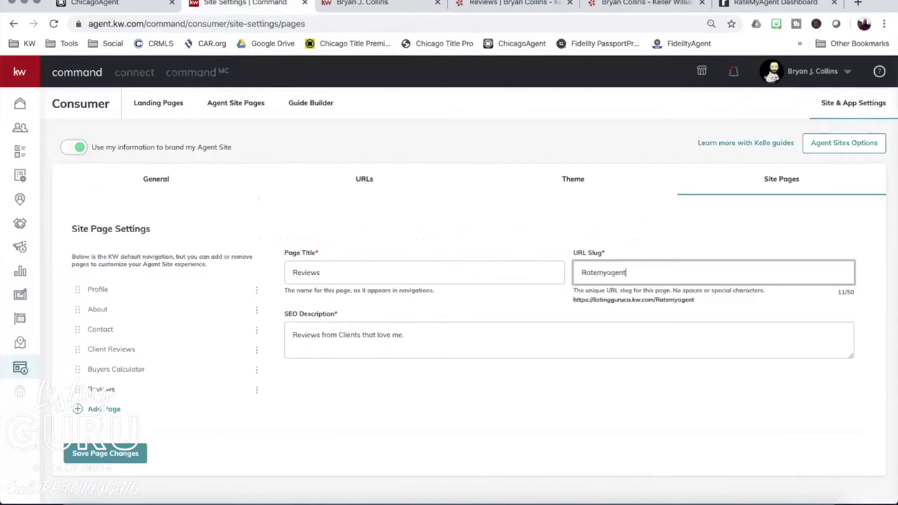
pyautogui.click(585, 272)
pyautogui.press('BackSpace')
pyautogui.write('r')
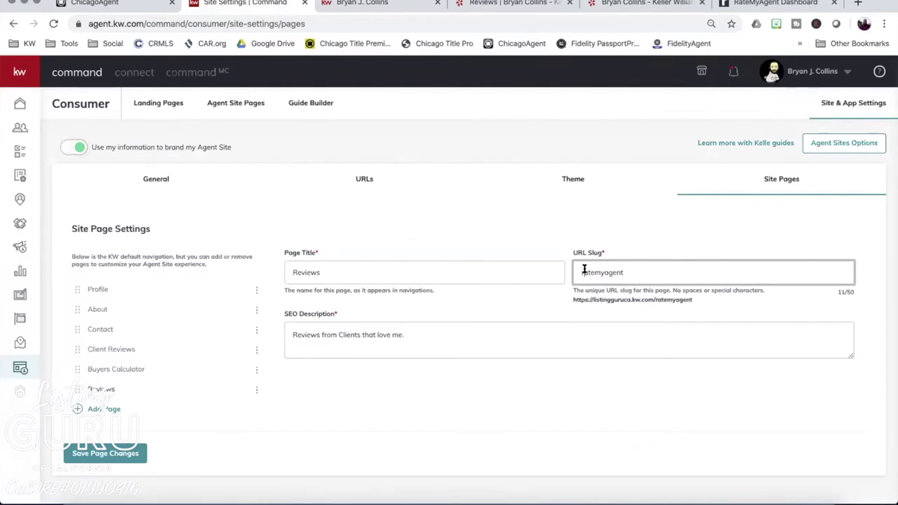
pyautogui.click(318, 272)
pyautogui.doubleClick(293, 270)
pyautogui.write('Client Reviews')
pyautogui.click(109, 452)
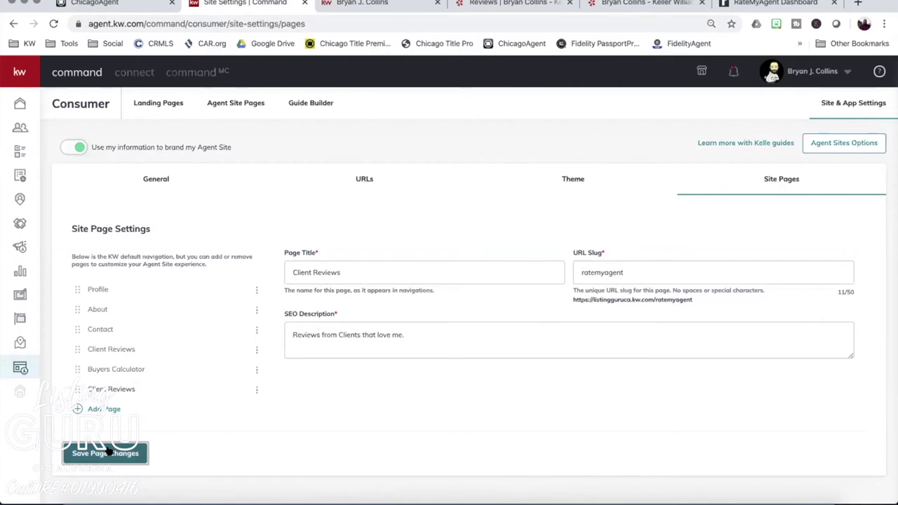
# - Delete the older duplicate Client Reviews page through its options menu
pyautogui.click(256, 348)
pyautogui.click(362, 401)
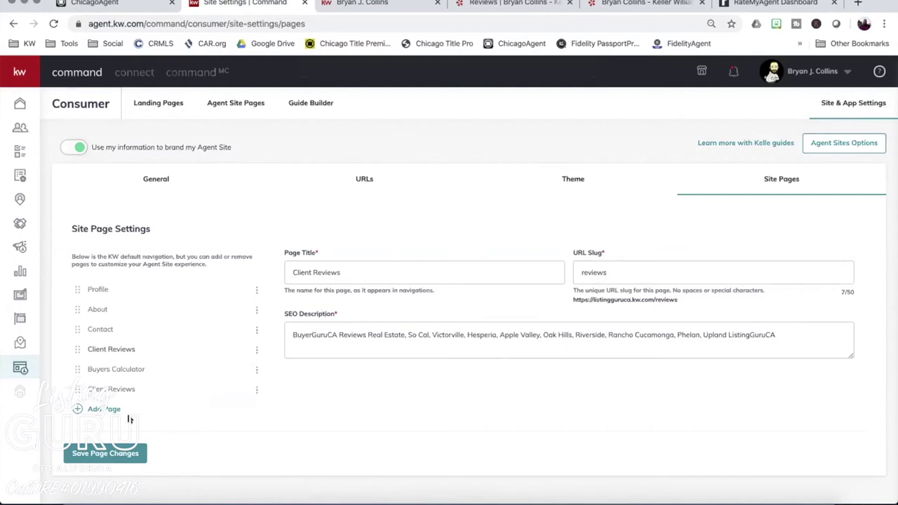
pyautogui.click(256, 348)
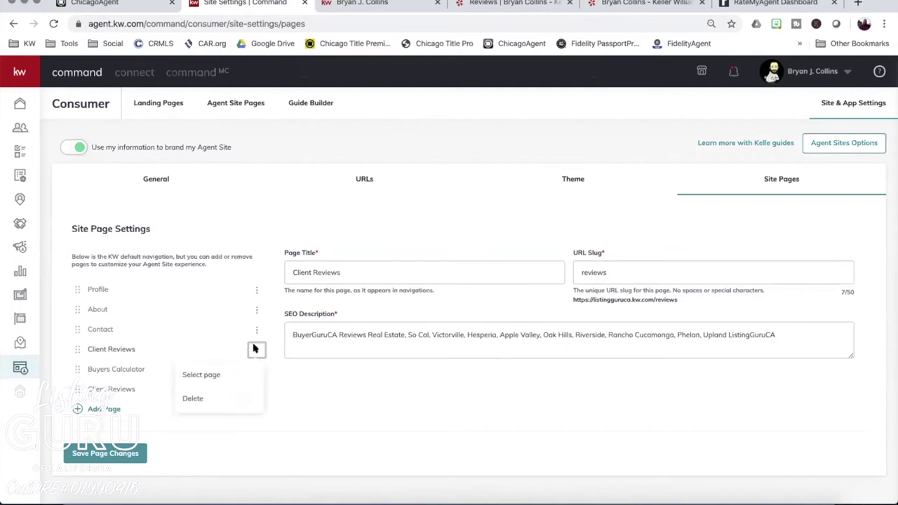
pyautogui.click(193, 398)
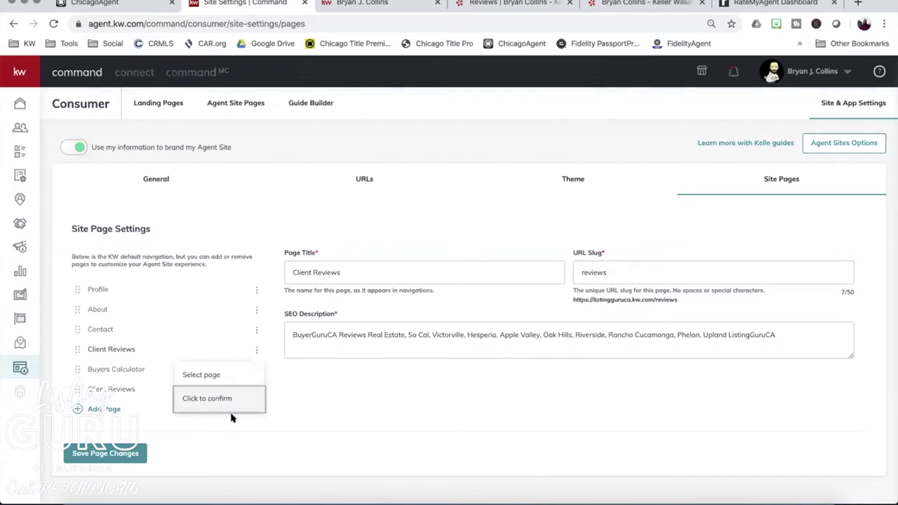
pyautogui.click(201, 398)
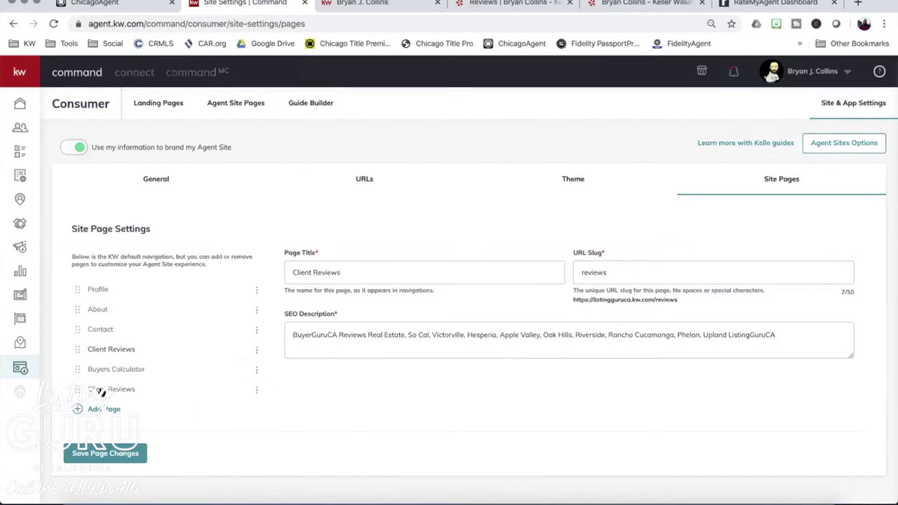
pyautogui.click(255, 349)
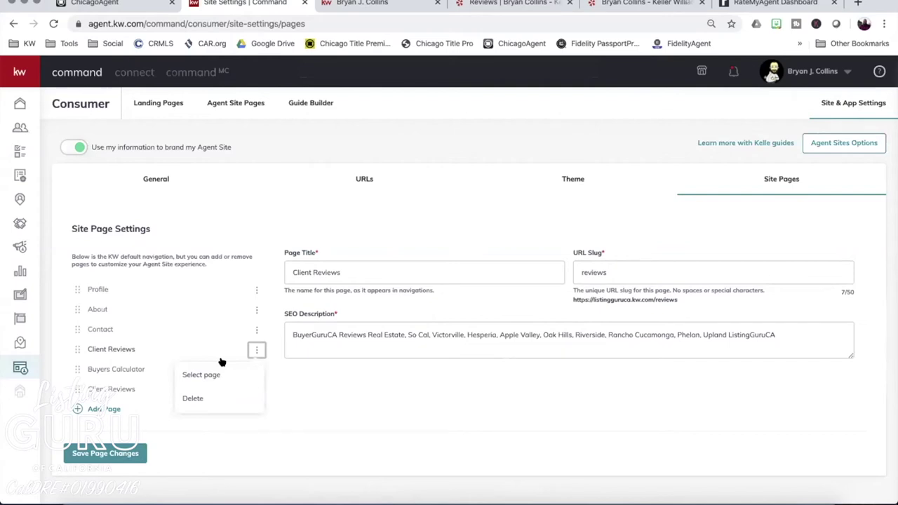
pyautogui.click(193, 399)
pyautogui.click(217, 403)
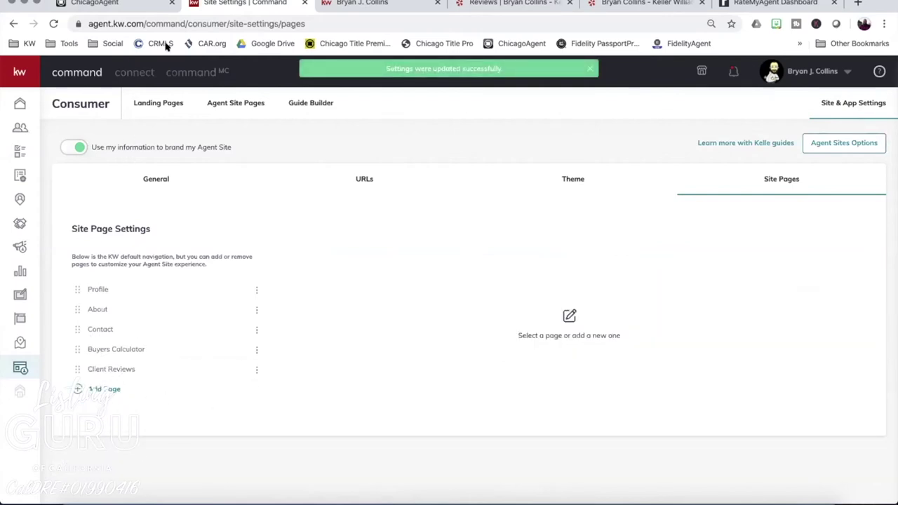
pyautogui.click(365, 5)
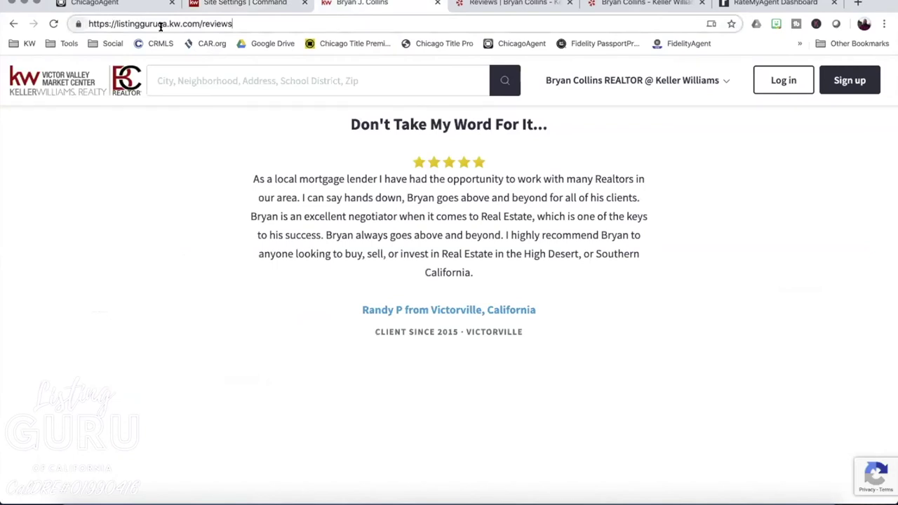
# - Try reaching the Reviews page through the agent site's navigation, reloading and switching tabs
pyautogui.press('BackSpace')
pyautogui.press('BackSpace')
pyautogui.press('BackSpace')
pyautogui.press('BackSpace')
pyautogui.press('BackSpace')
pyautogui.press('BackSpace')
pyautogui.press('BackSpace')
pyautogui.press('BackSpace')
pyautogui.press('Return')
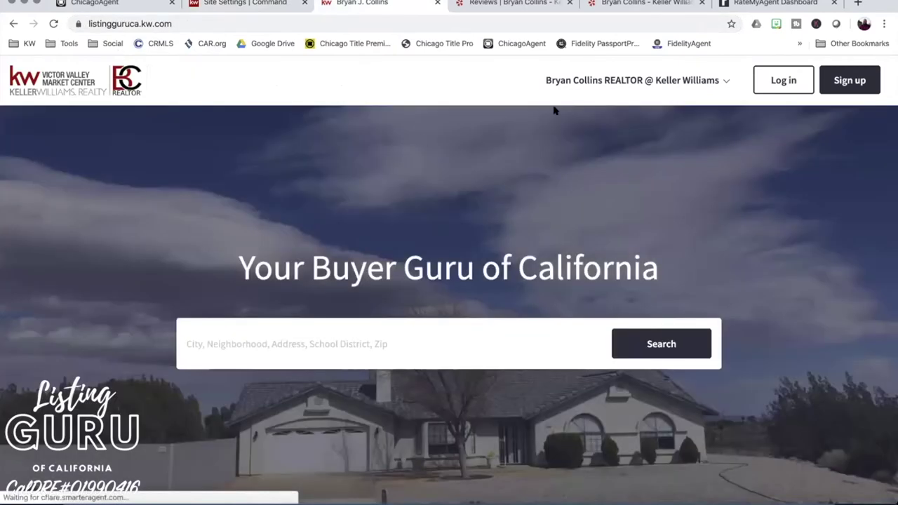
pyautogui.click(597, 77)
pyautogui.click(633, 213)
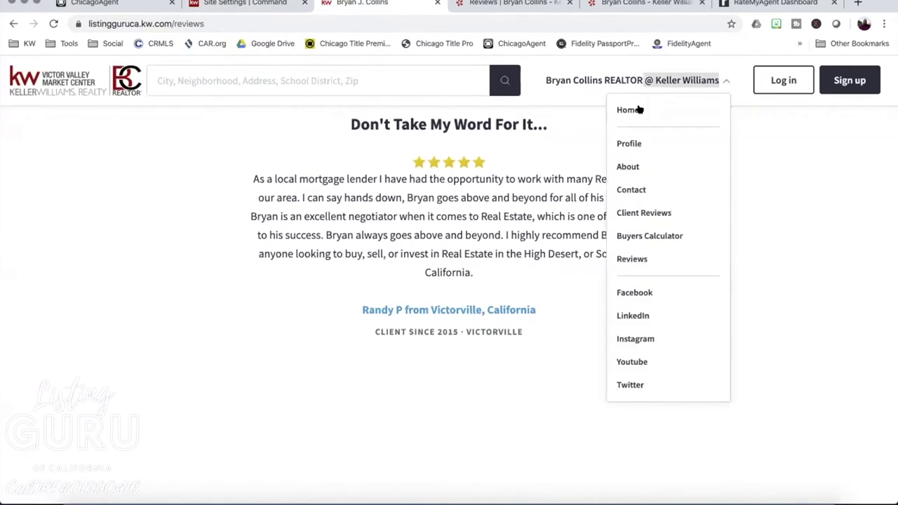
pyautogui.click(638, 256)
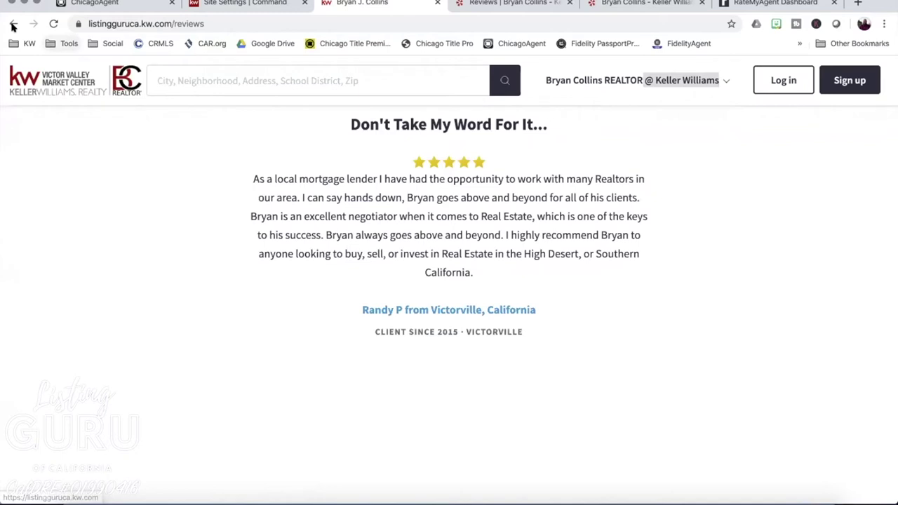
pyautogui.moveTo(647, 80)
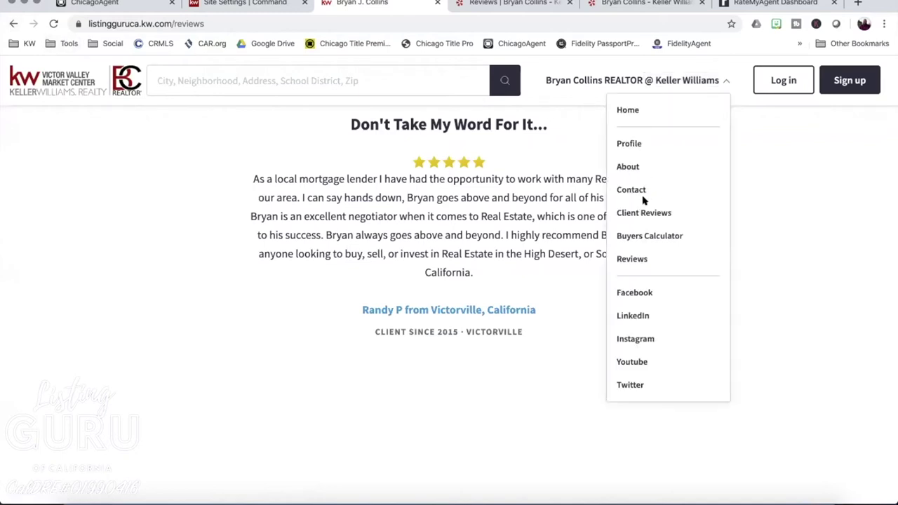
pyautogui.click(630, 256)
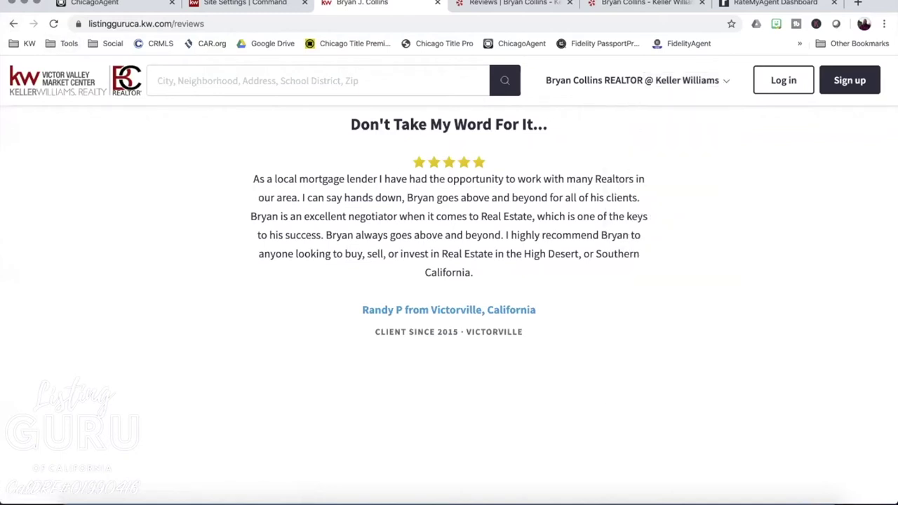
pyautogui.click(53, 23)
pyautogui.click(437, 3)
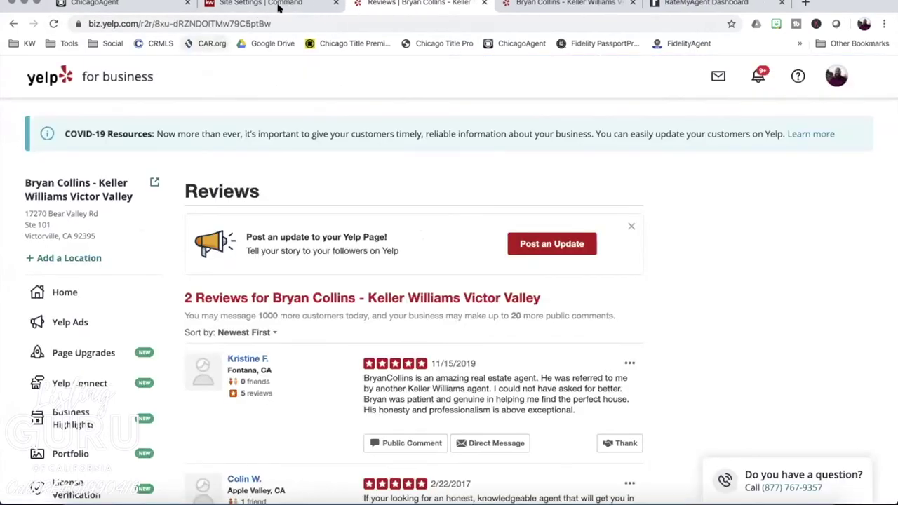
pyautogui.click(294, 4)
pyautogui.click(372, 3)
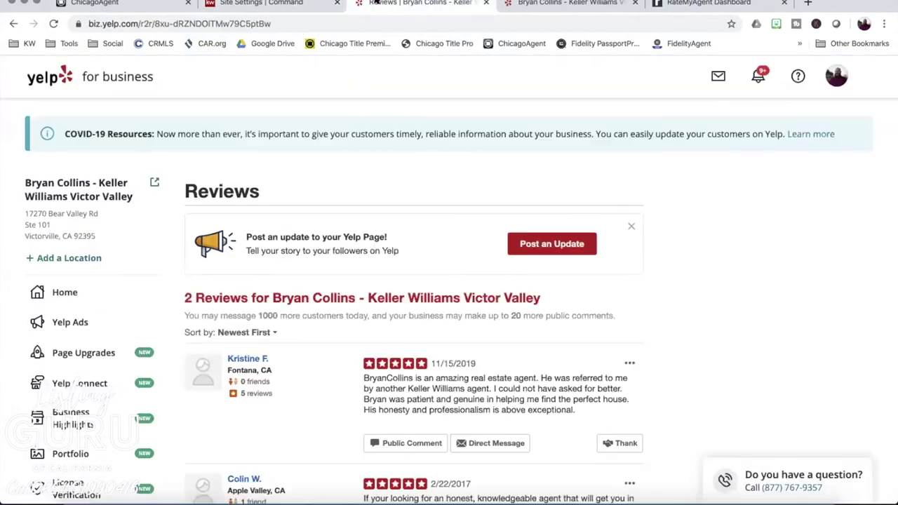
# - Load listingguruca.kw.com, jump to Client Reviews and browse the RateMyAgent reviews widget
pyautogui.click(340, 23)
pyautogui.write('listingguruca.kw.com')
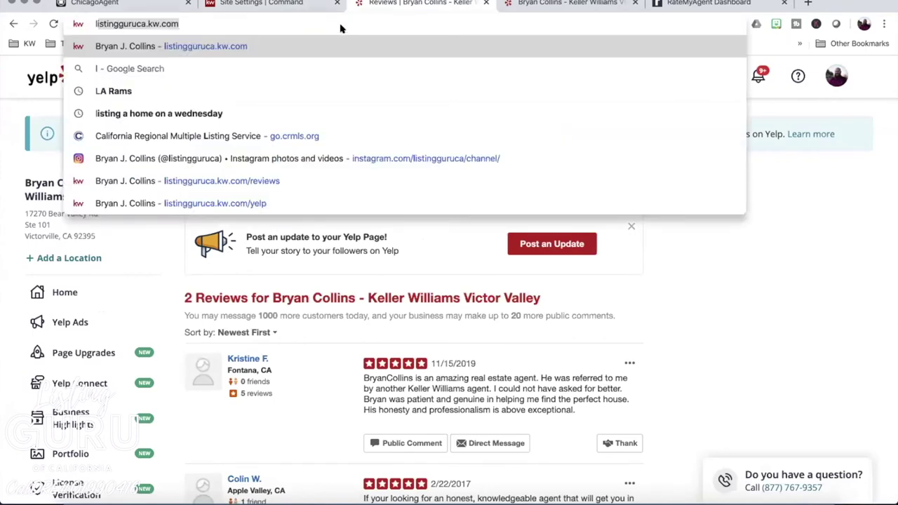
pyautogui.press('Return')
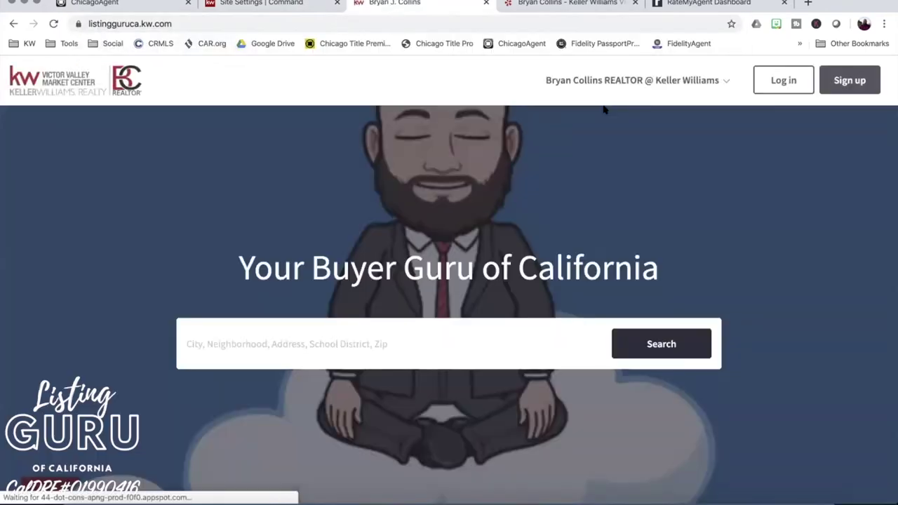
pyautogui.click(641, 80)
pyautogui.click(647, 235)
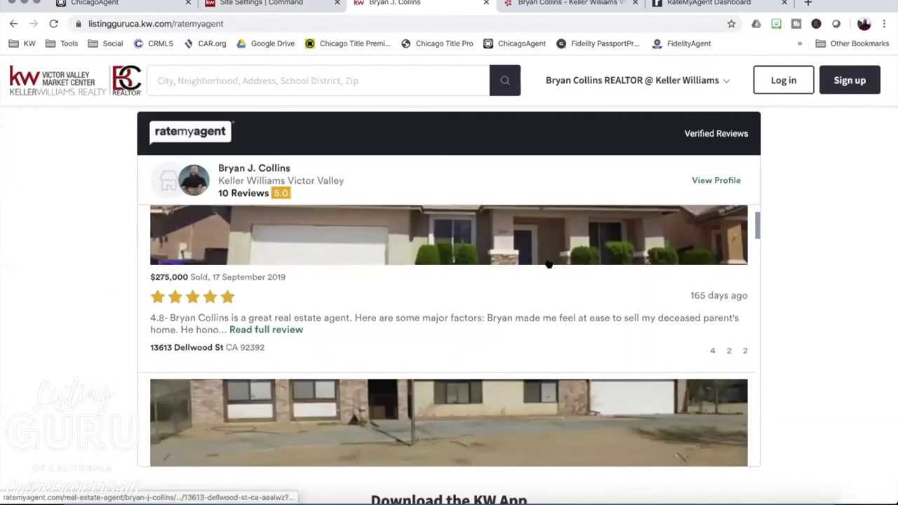
pyautogui.scroll(-2, 675, 279)
pyautogui.scroll(-5, 675, 280)
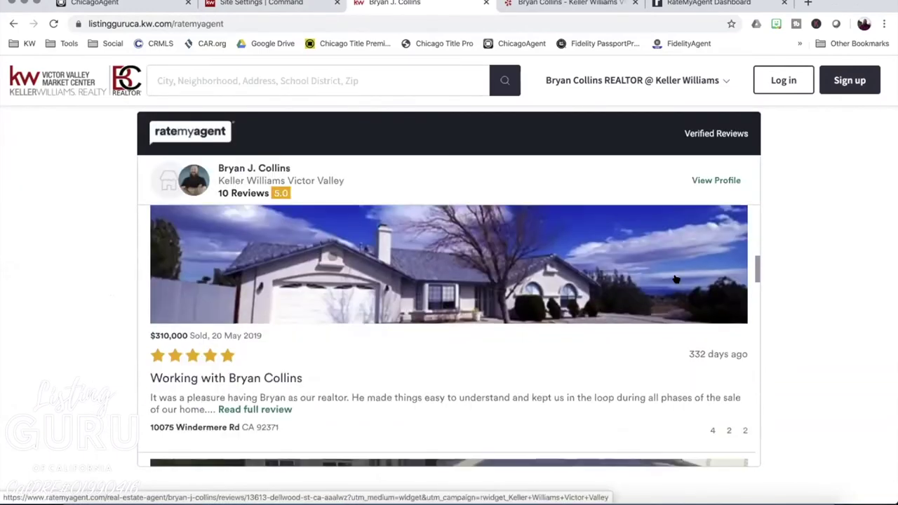
pyautogui.scroll(-3, 829, 279)
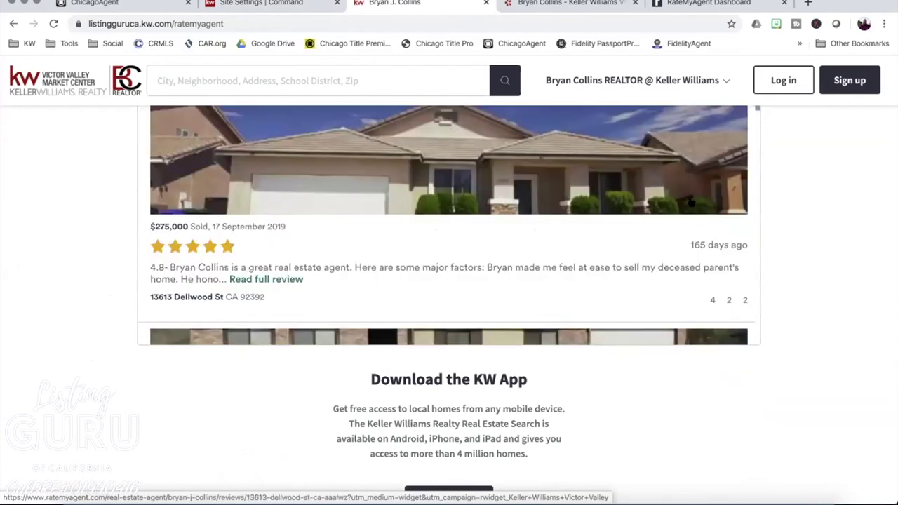
pyautogui.scroll(2, 786, 227)
pyautogui.scroll(-6, 822, 266)
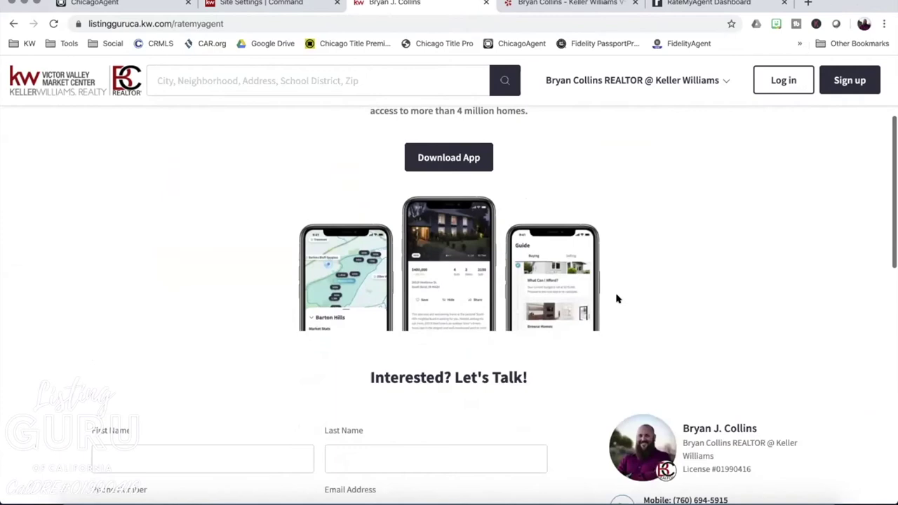
pyautogui.scroll(-5, 615, 297)
pyautogui.scroll(-5, 666, 290)
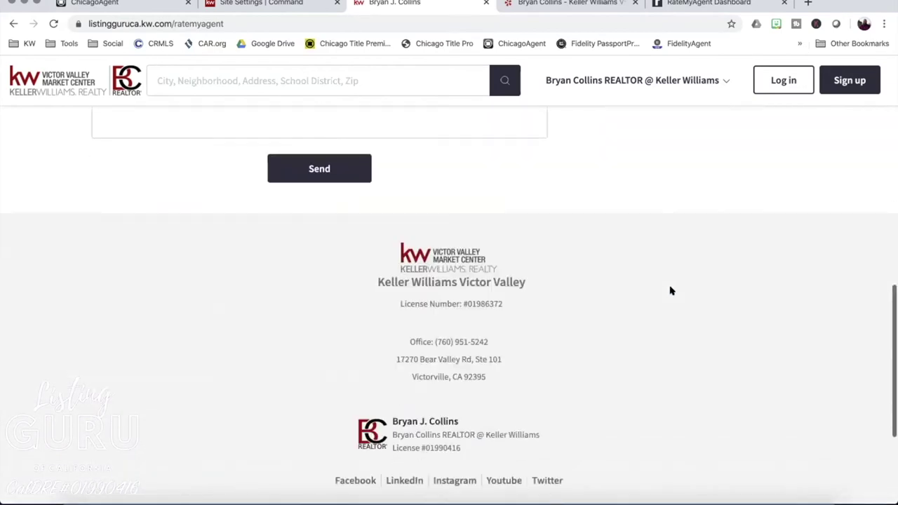
pyautogui.scroll(10, 669, 290)
pyautogui.scroll(2, 669, 289)
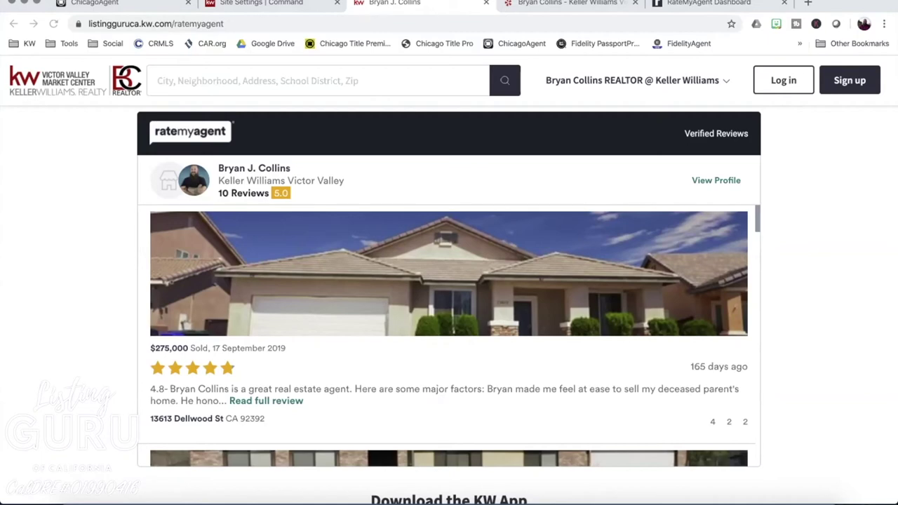
pyautogui.scroll(-8, 647, 279)
pyautogui.scroll(-10, 647, 280)
pyautogui.scroll(10, 647, 280)
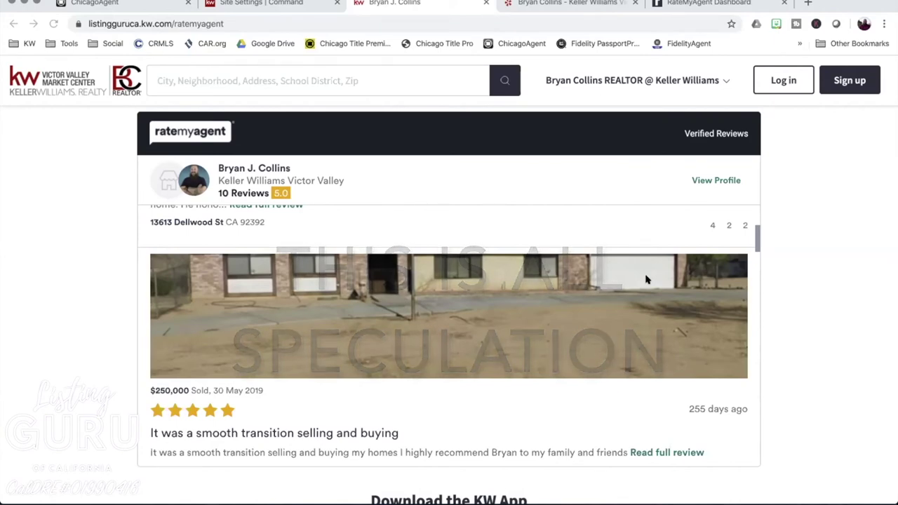
pyautogui.scroll(3, 451, 375)
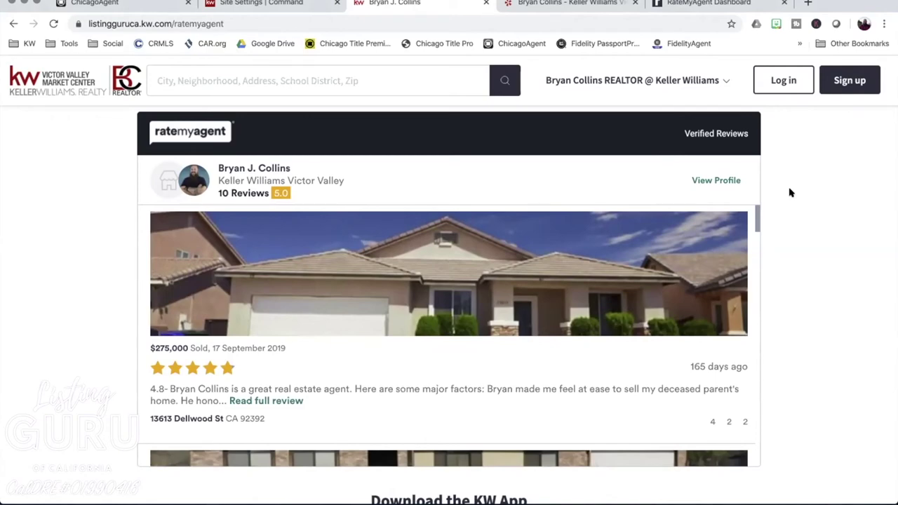
# - Close the Yelp reviews tab, then start a new empty browser tab
pyautogui.click(591, 3)
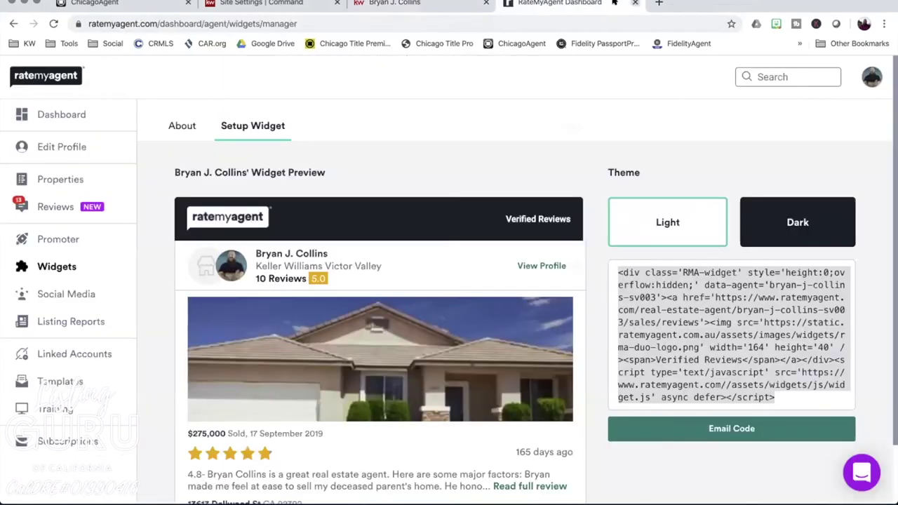
pyautogui.click(634, 3)
pyautogui.click(657, 2)
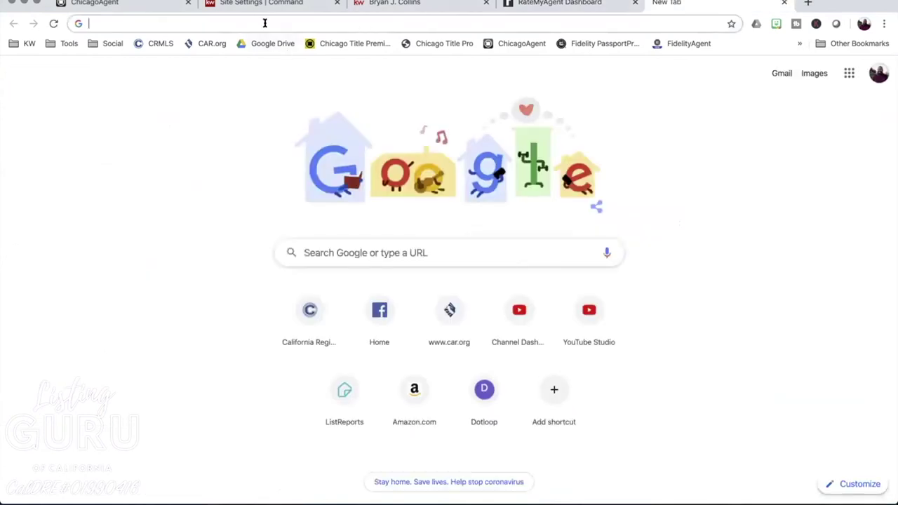
# - Search Google for 'wysiwyg html editor' and open the html-online.com result
pyautogui.write('wysi')
pyautogui.write('w')
pyautogui.write('yg')
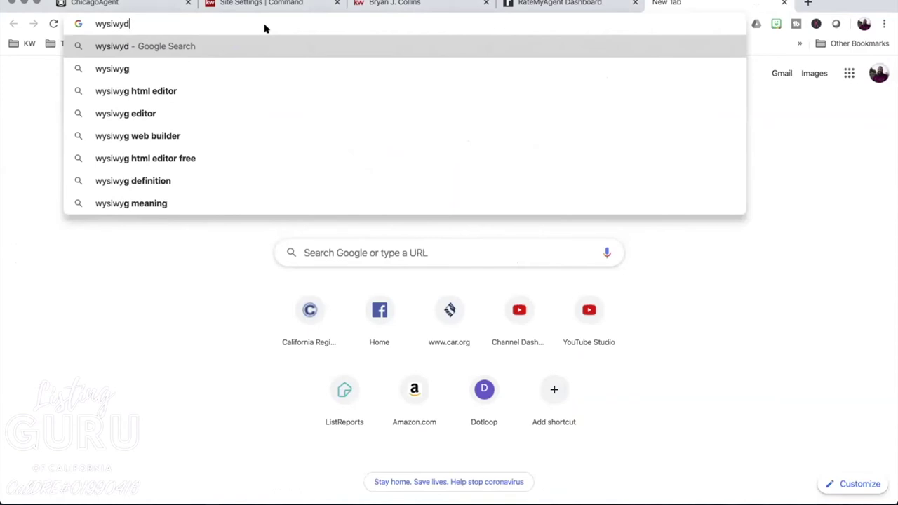
pyautogui.press('Down')
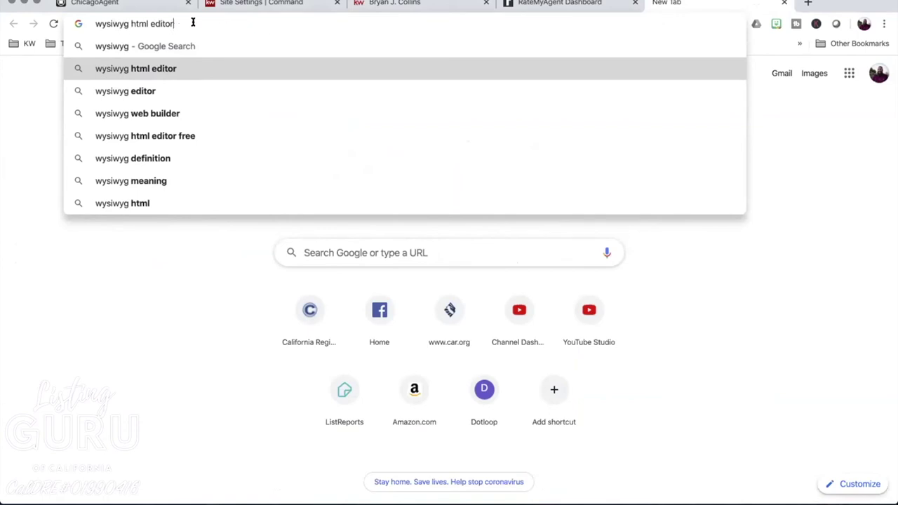
pyautogui.press('Return')
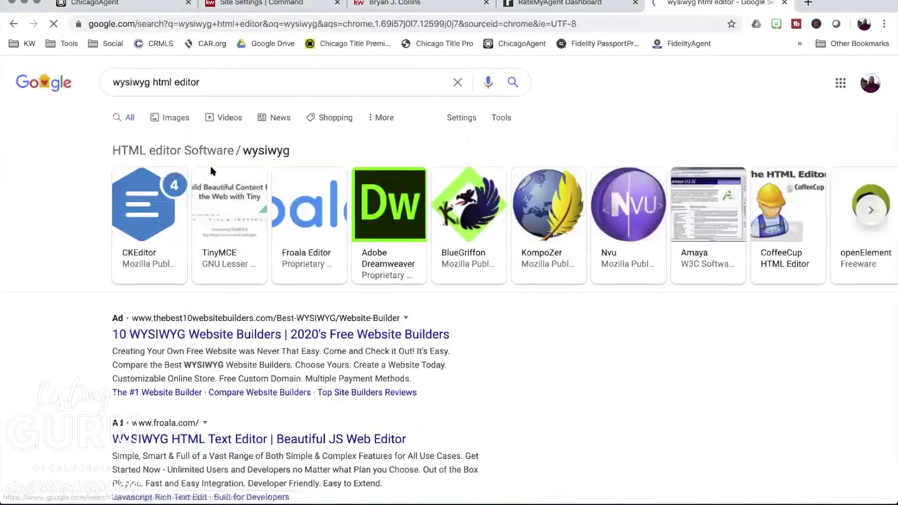
pyautogui.scroll(-2, 286, 365)
pyautogui.scroll(-1, 253, 267)
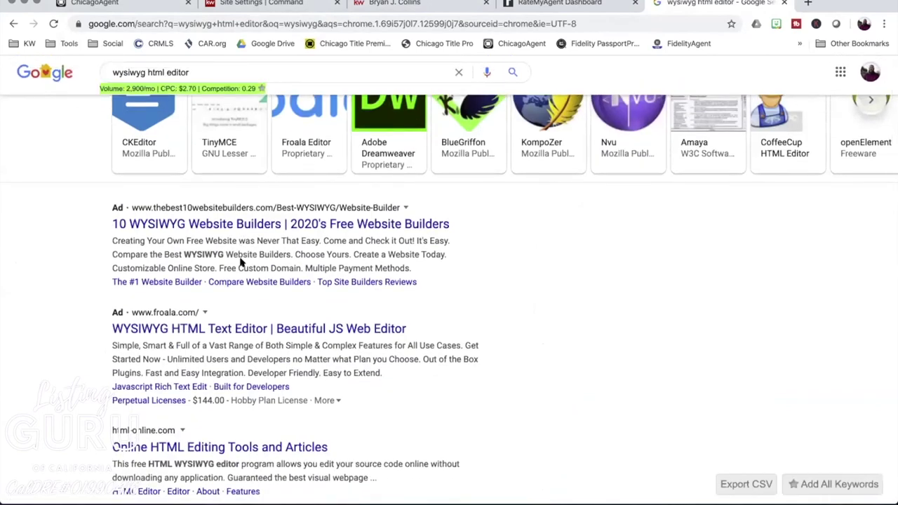
pyautogui.scroll(-3, 241, 260)
pyautogui.scroll(-3, 240, 261)
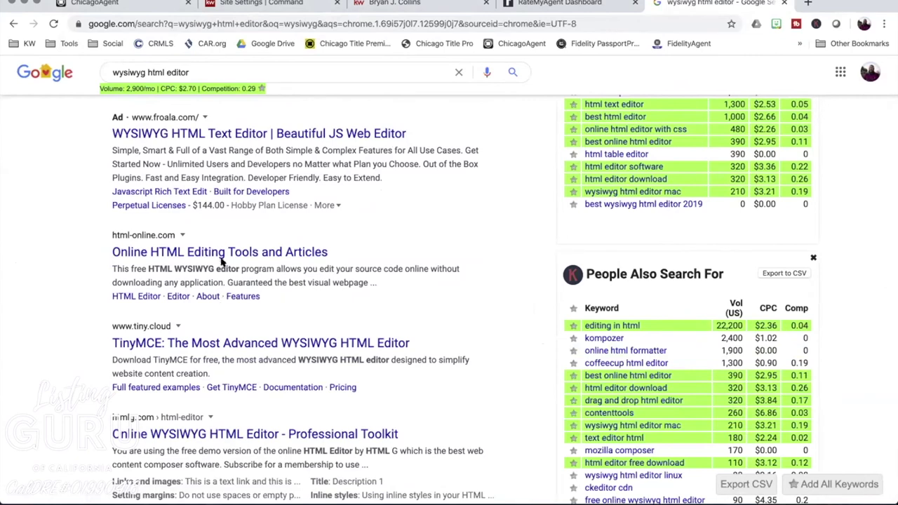
pyautogui.click(220, 260)
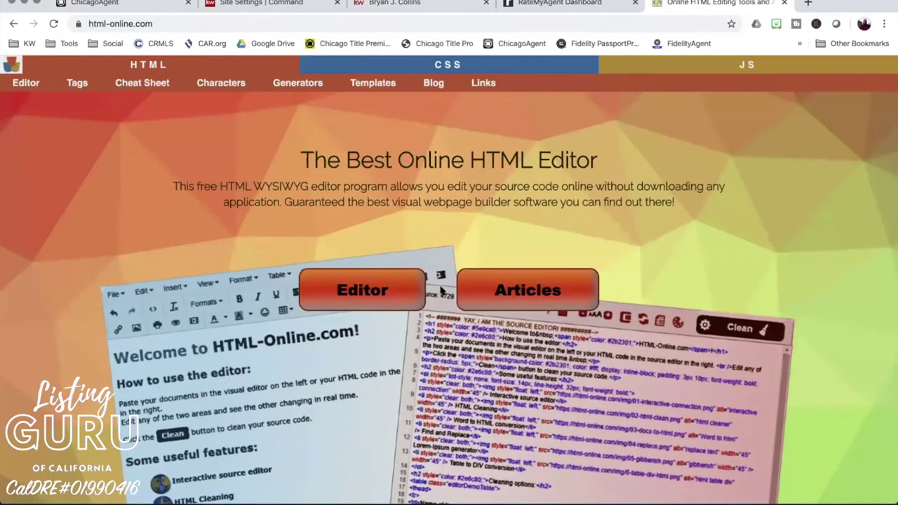
# - Open html-online.com's Editor and select and delete all its demo content
pyautogui.click(418, 289)
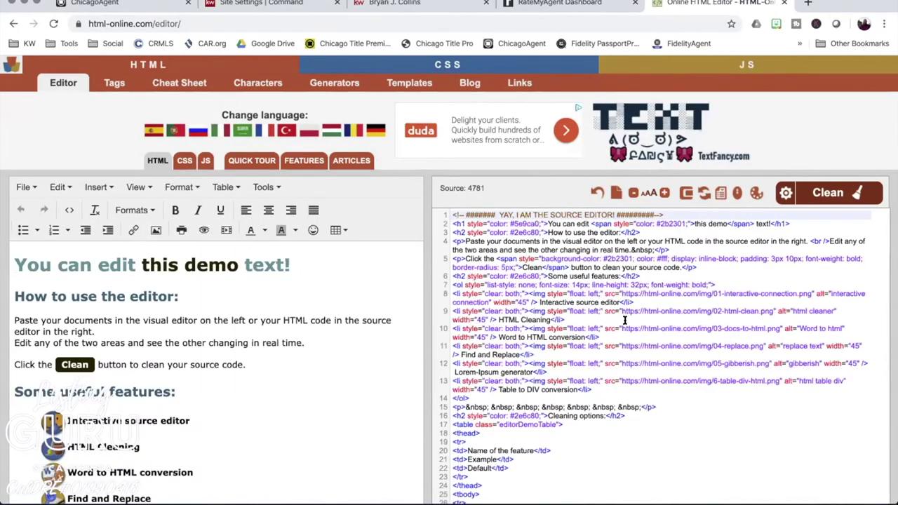
pyautogui.scroll(-5, 221, 332)
pyautogui.scroll(-10, 221, 331)
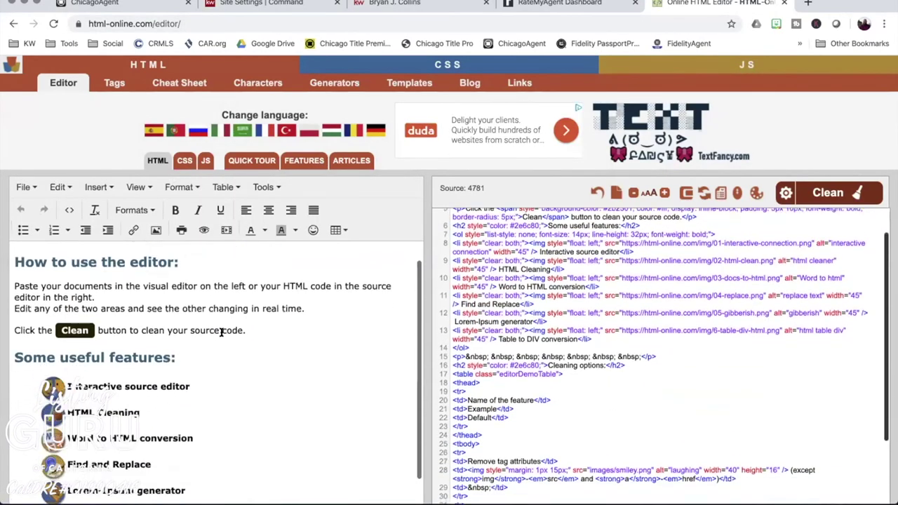
pyautogui.scroll(-5, 221, 335)
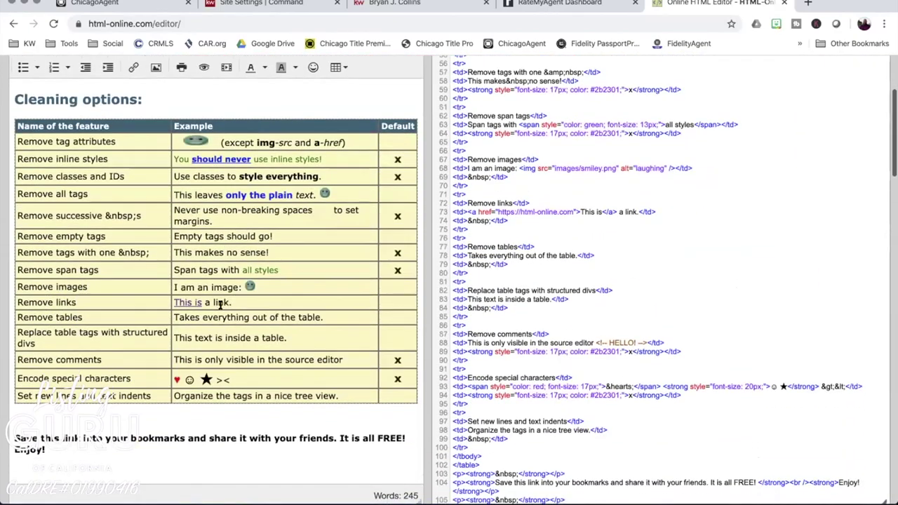
pyautogui.scroll(15, 165, 265)
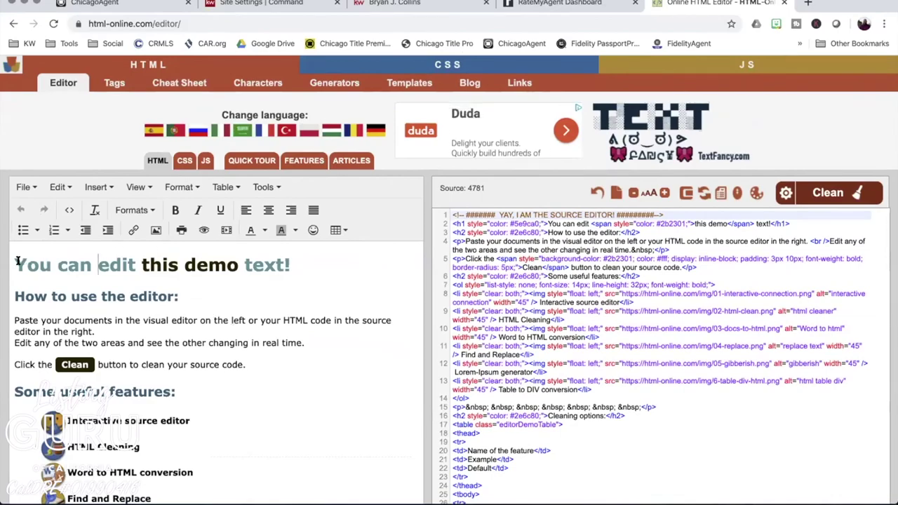
pyautogui.hotkey('ctrl', 'a')
pyautogui.scroll(-20, 306, 172)
pyautogui.scroll(20, 306, 173)
pyautogui.scroll(-15, 286, 449)
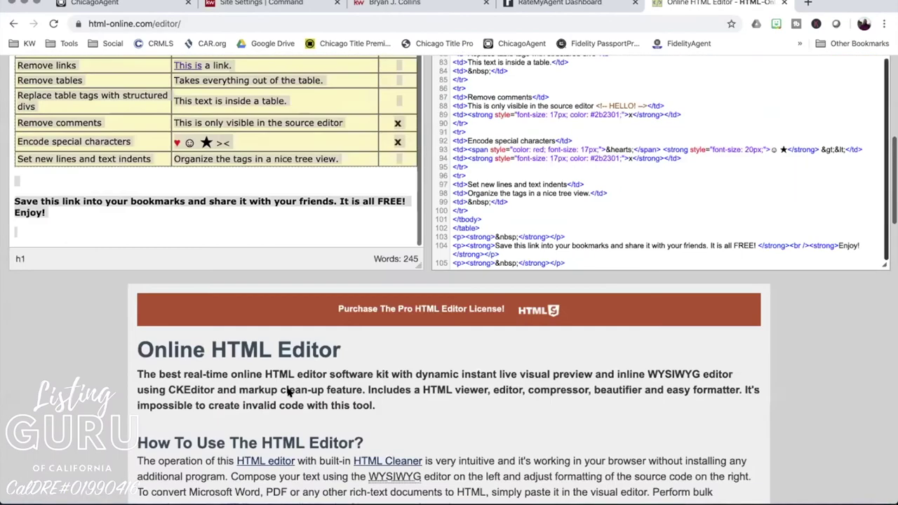
pyautogui.press('BackSpace')
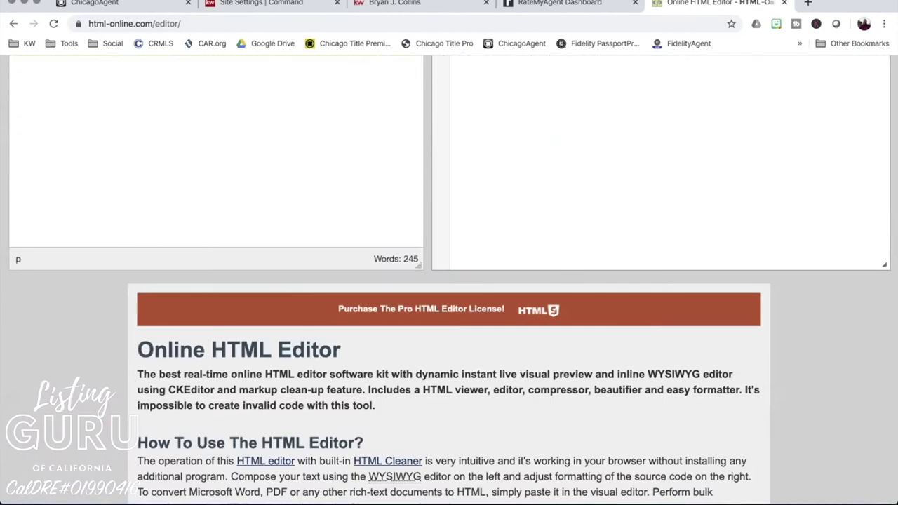
# - Look over the blank HTML editor page, then bring up a Finder window
pyautogui.scroll(5, 293, 224)
pyautogui.scroll(3, 295, 275)
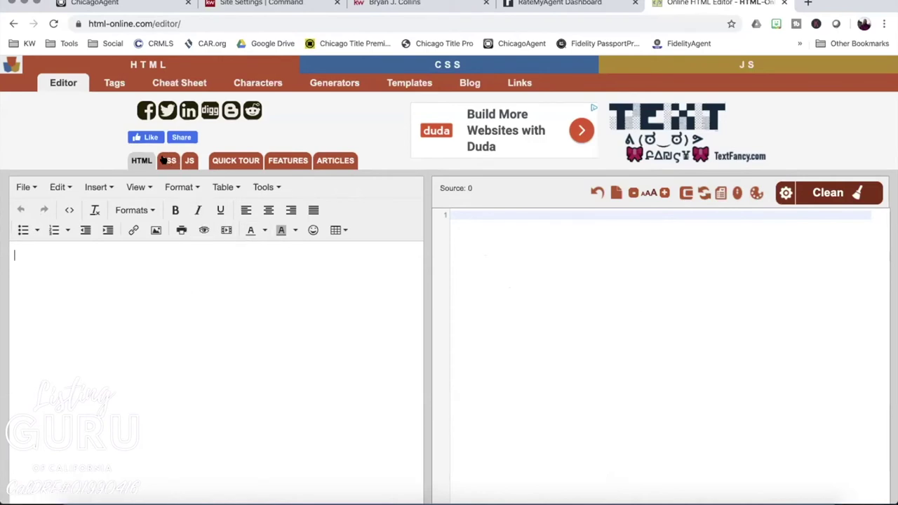
pyautogui.scroll(-1, 265, 370)
pyautogui.scroll(1, 265, 370)
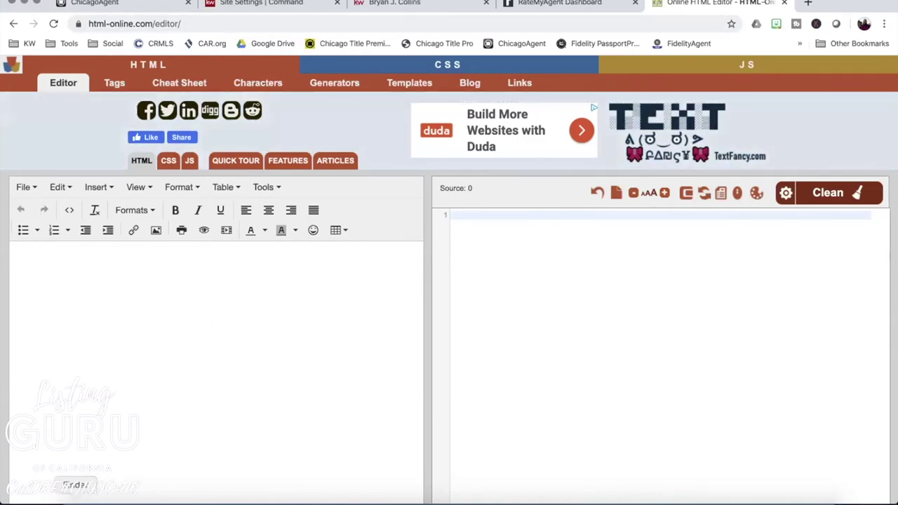
pyautogui.click(73, 497)
# - Drag LG Blk 1080x1080.png from 6. Marketing > Logo > LG Logo Stylized > Listing Guru Logo into Chrome, then go back
pyautogui.click(168, 127)
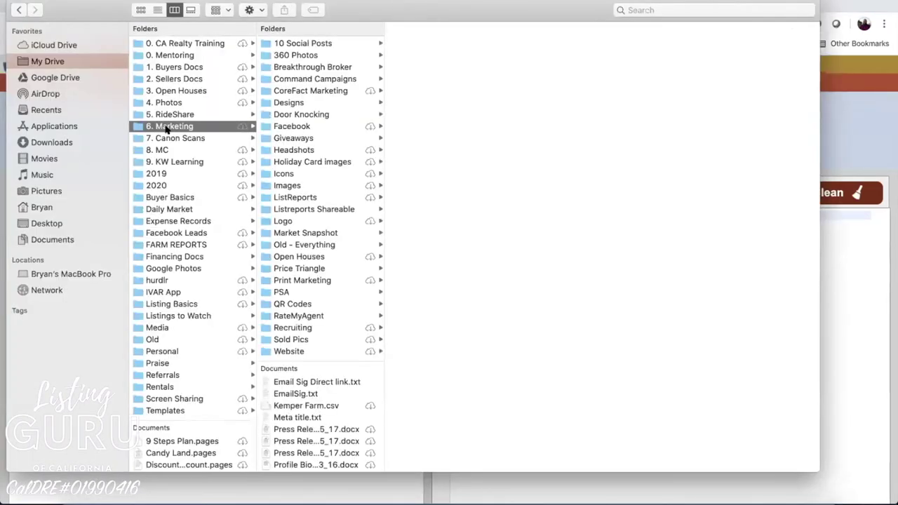
pyautogui.click(287, 221)
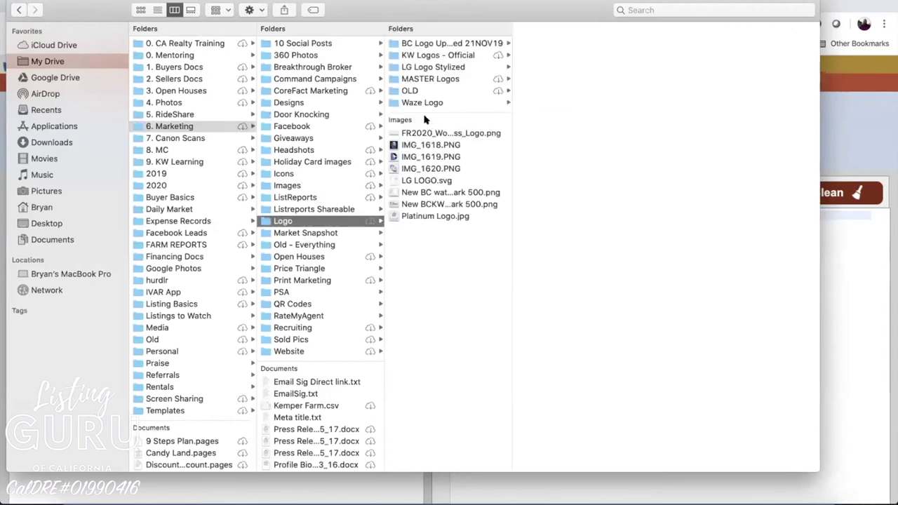
pyautogui.click(427, 67)
pyautogui.click(546, 78)
pyautogui.click(668, 65)
pyautogui.moveTo(673, 66); pyautogui.dragTo(112, 306)
pyautogui.click(14, 23)
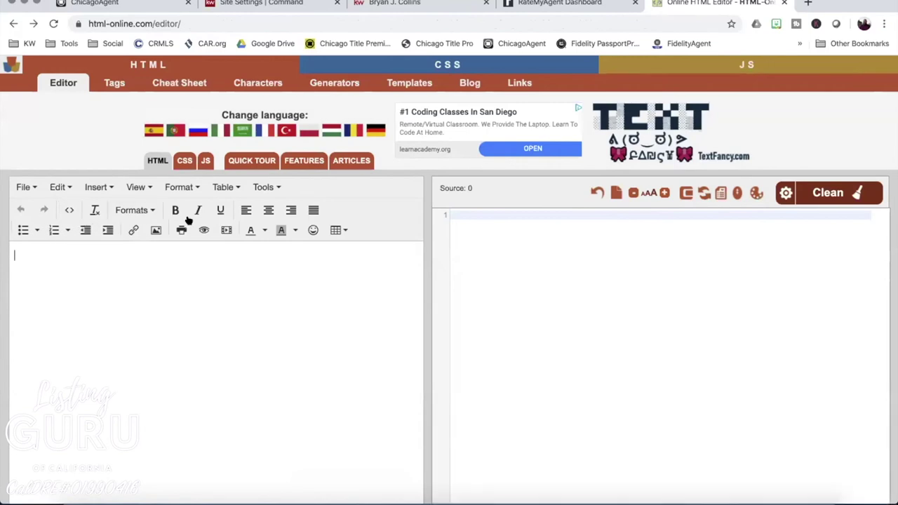
# - Inspect the Insert/edit image General and Advanced tabs, close it without inserting, and open a new tab
pyautogui.click(156, 231)
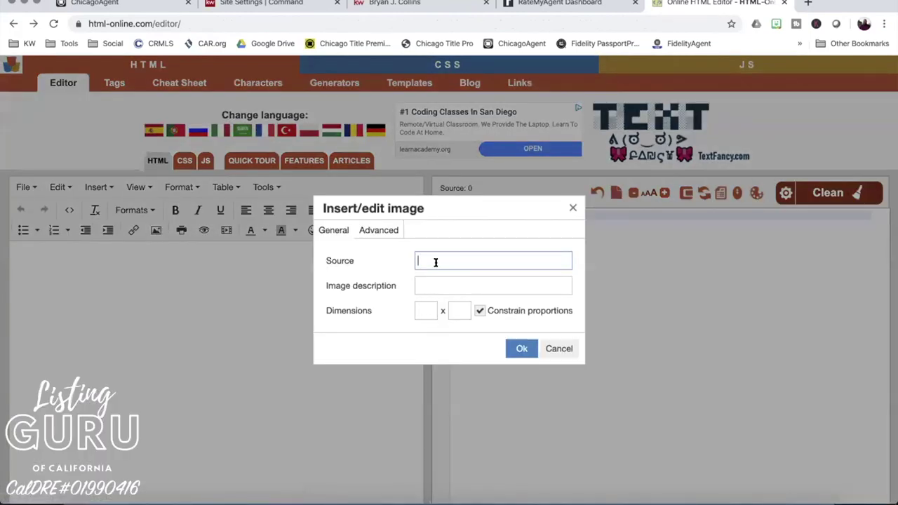
pyautogui.click(378, 230)
pyautogui.click(333, 232)
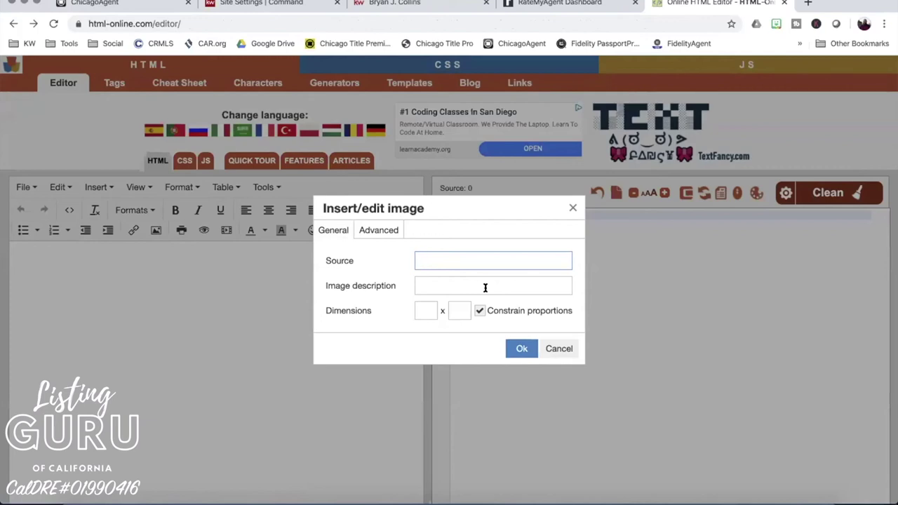
pyautogui.click(518, 347)
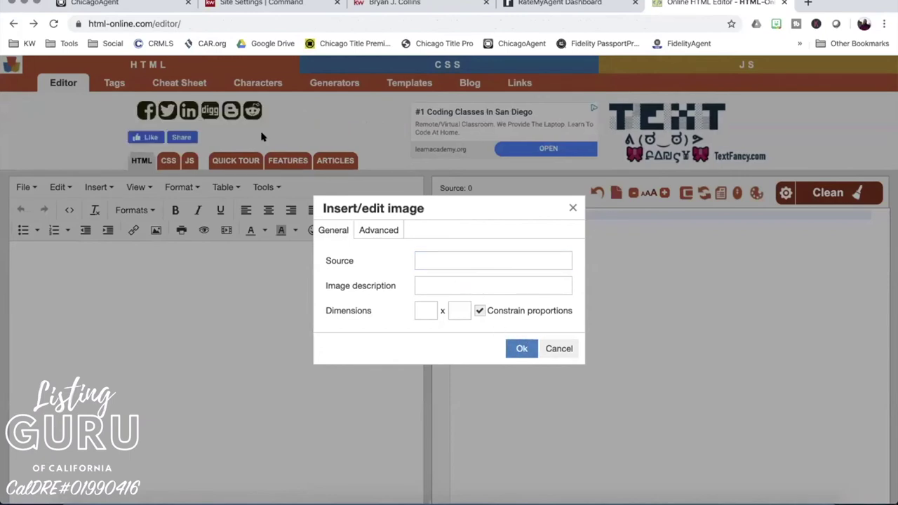
pyautogui.click(572, 207)
pyautogui.click(805, 4)
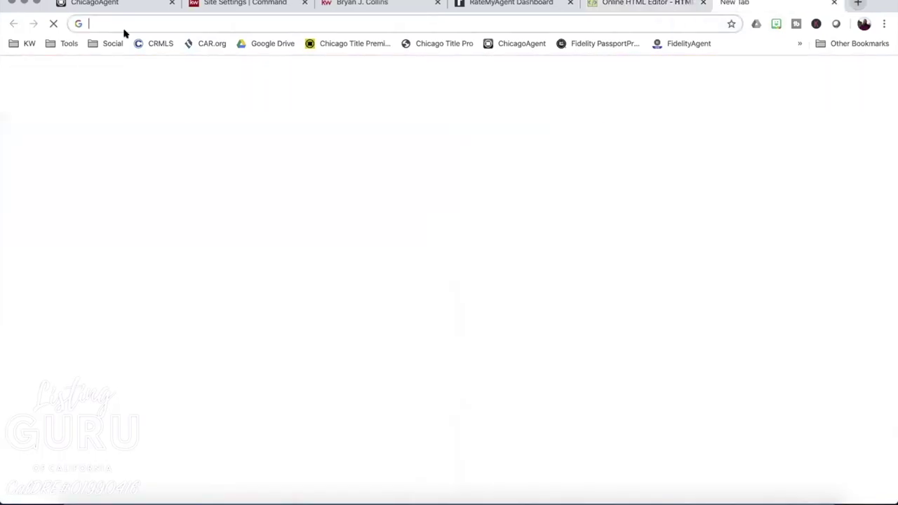
# - Load ImgBB from the Tools bookmarks, then return to the Command Site Settings tab
pyautogui.click(67, 43)
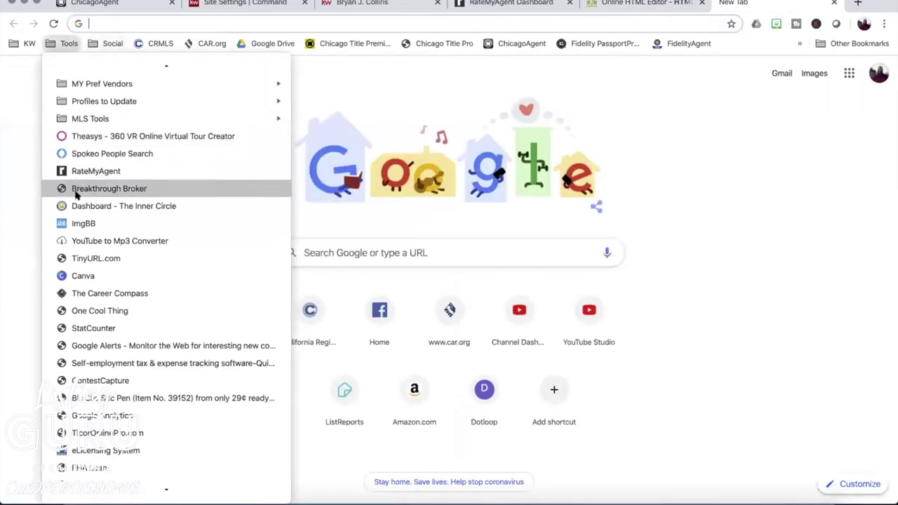
pyautogui.click(77, 223)
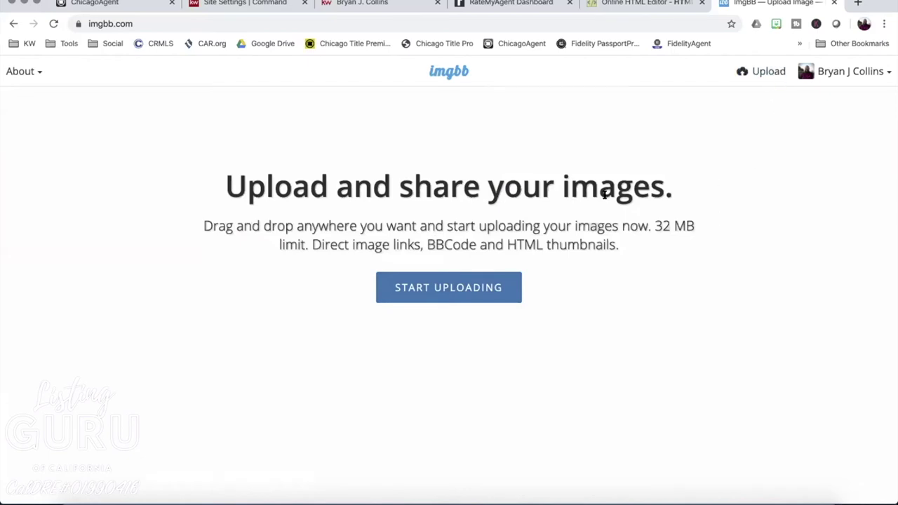
pyautogui.click(641, 3)
pyautogui.click(509, 3)
pyautogui.click(366, 4)
pyautogui.click(227, 4)
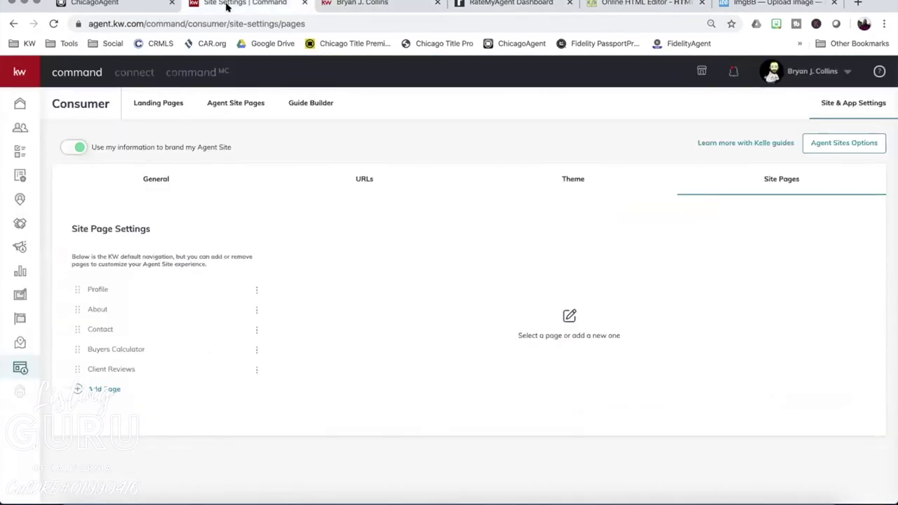
# - Close the ChicagoAgent tab and switch to the ImgBB upload tab
pyautogui.click(170, 3)
pyautogui.click(710, 6)
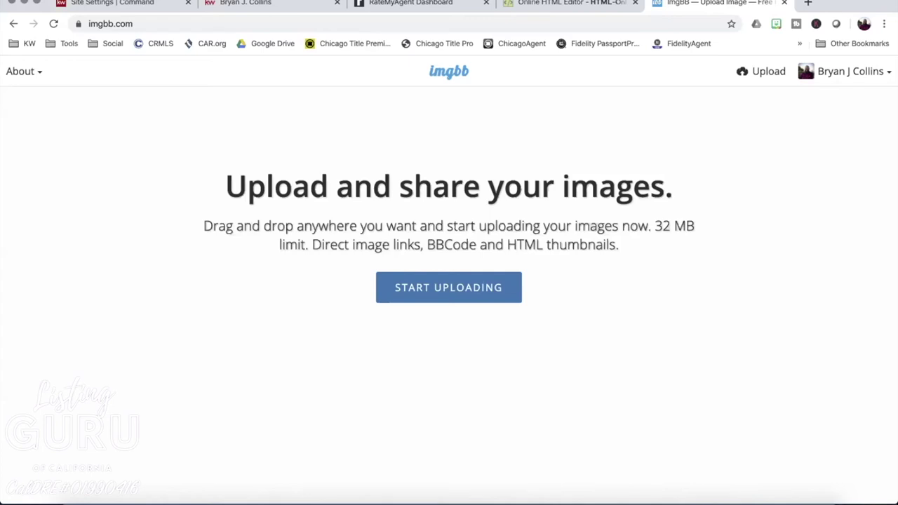
# - Switch from the browser to GIMP 2.10 using the macOS Dock
pyautogui.moveTo(357, 499)
pyautogui.click(265, 499)
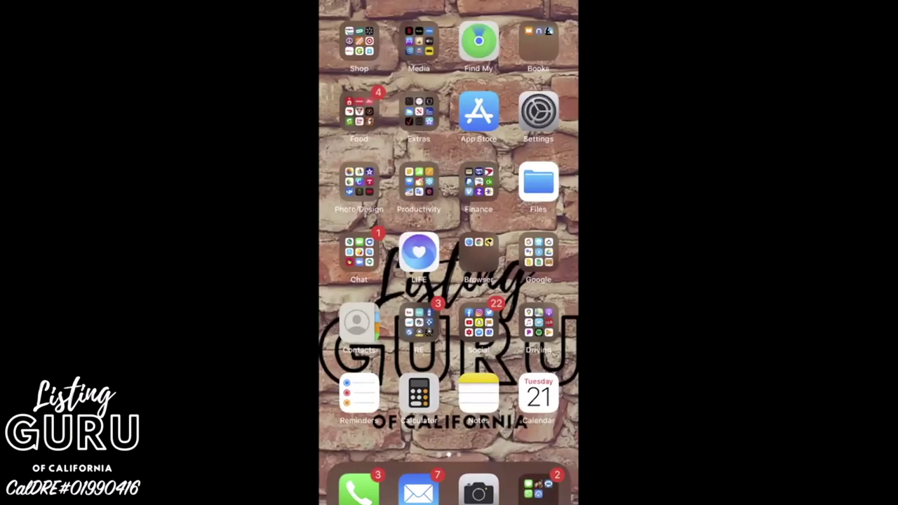
# - Launch KW Command from the RE folder, browse the Home feed, then switch to Command
pyautogui.click(418, 324)
pyautogui.click(447, 190)
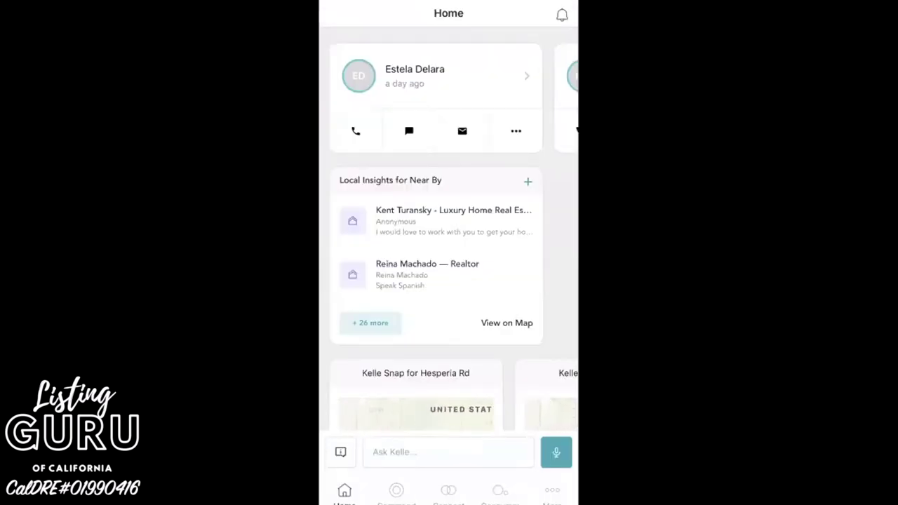
pyautogui.scroll(-2, 448, 232)
pyautogui.scroll(-5, 448, 232)
pyautogui.hscroll(2, 449, 281)
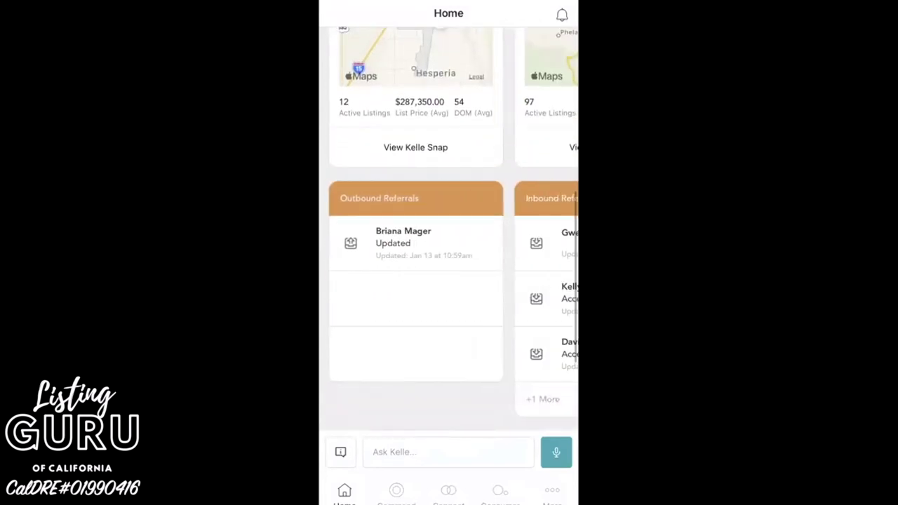
pyautogui.hscroll(-2, 449, 280)
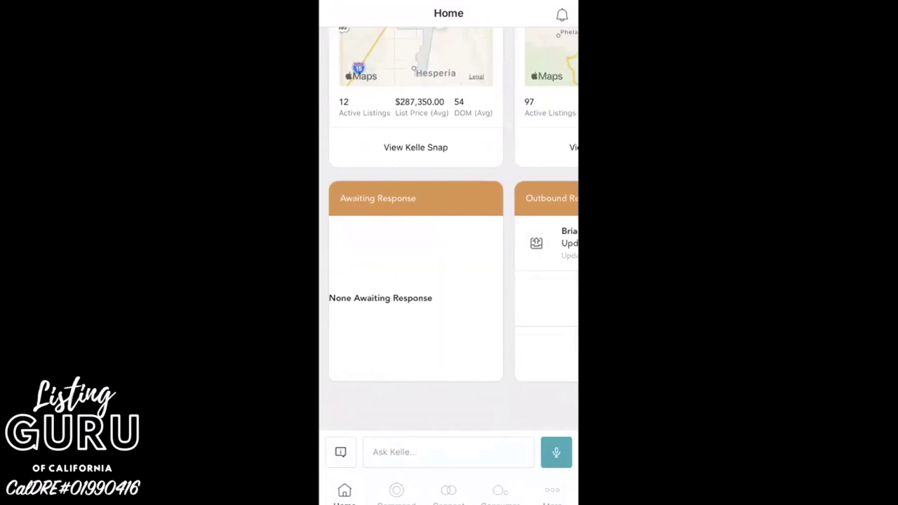
pyautogui.click(396, 491)
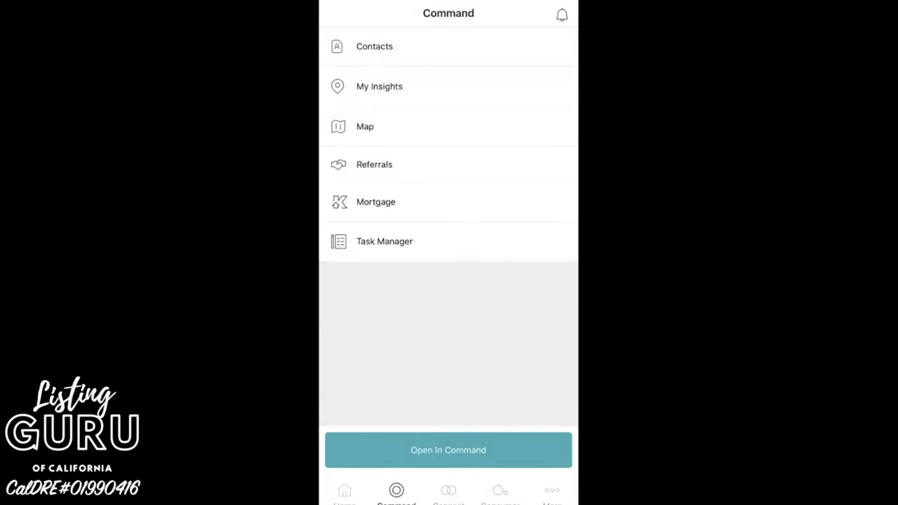
# - Reopen KW Command and view the Task Manager and Contacts pages
pyautogui.moveTo(448, 499); pyautogui.dragTo(448, 294)
pyautogui.click(449, 188)
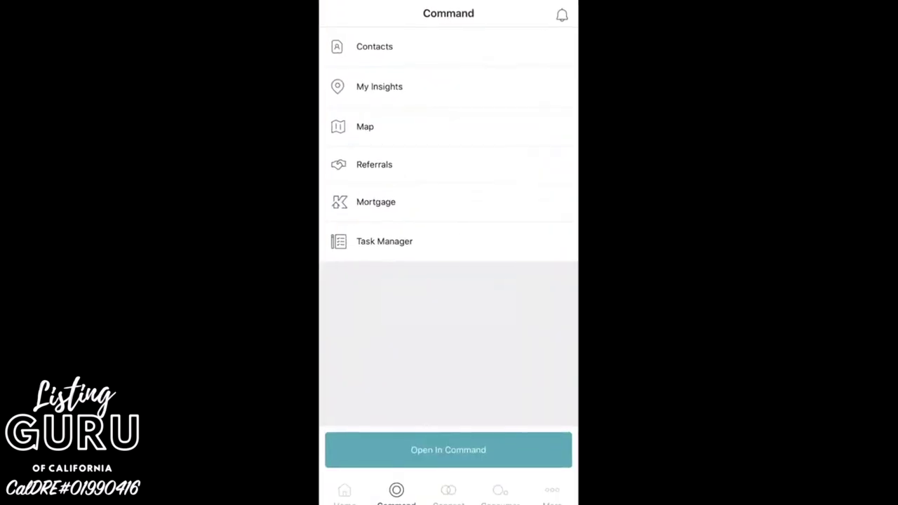
pyautogui.click(384, 241)
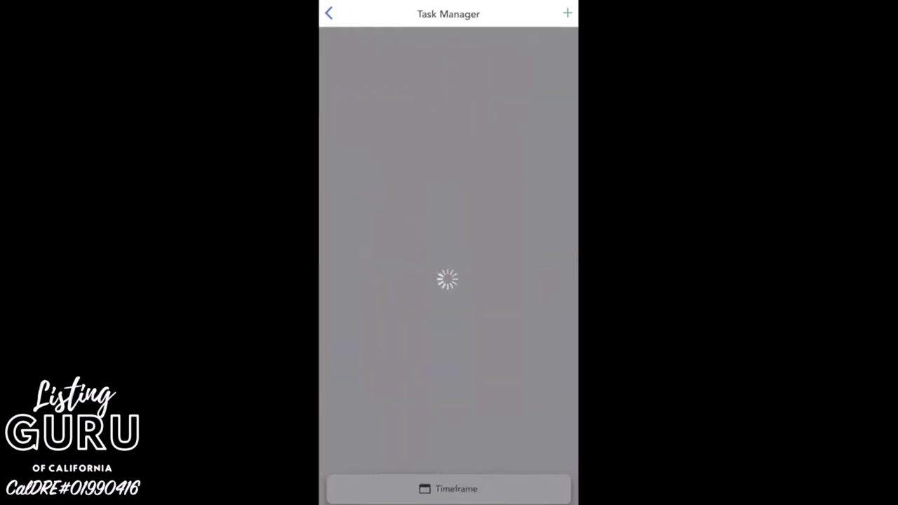
pyautogui.click(328, 13)
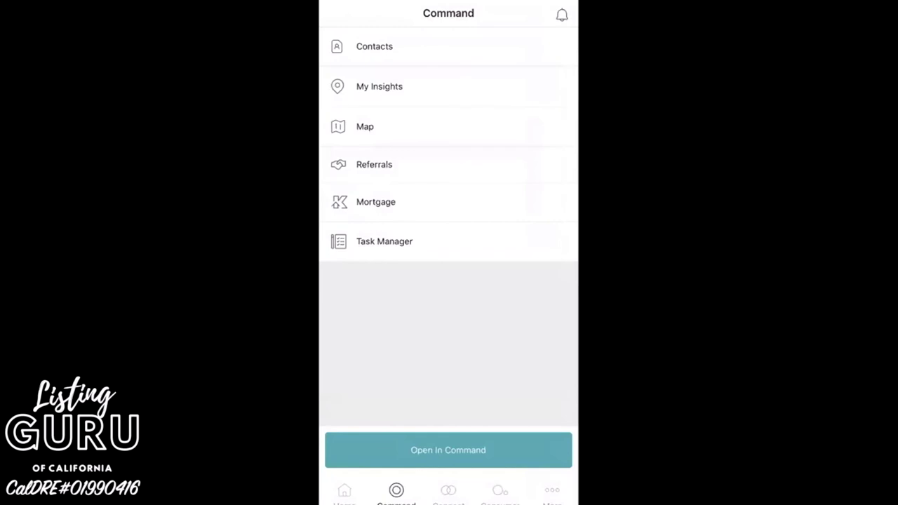
pyautogui.click(373, 46)
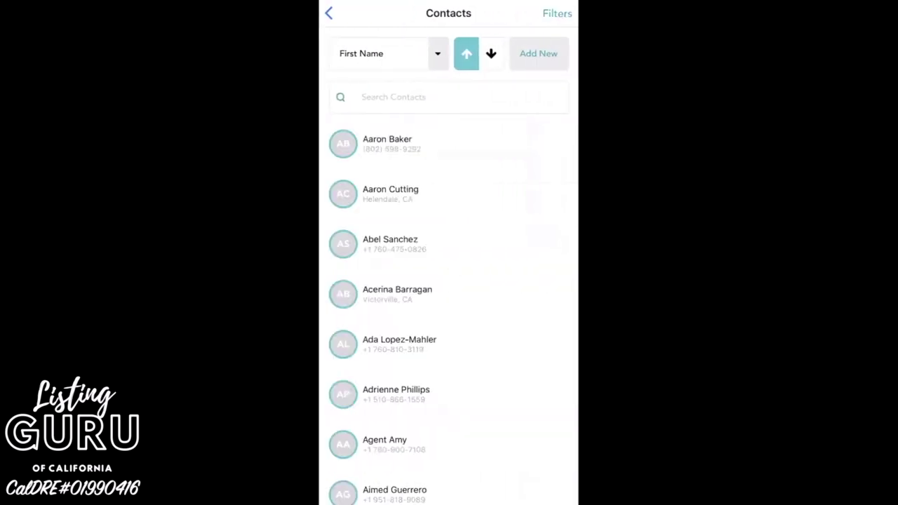
pyautogui.click(329, 13)
# - View the My Insights, Map and Referrals pages, then choose Mortgage
pyautogui.click(378, 86)
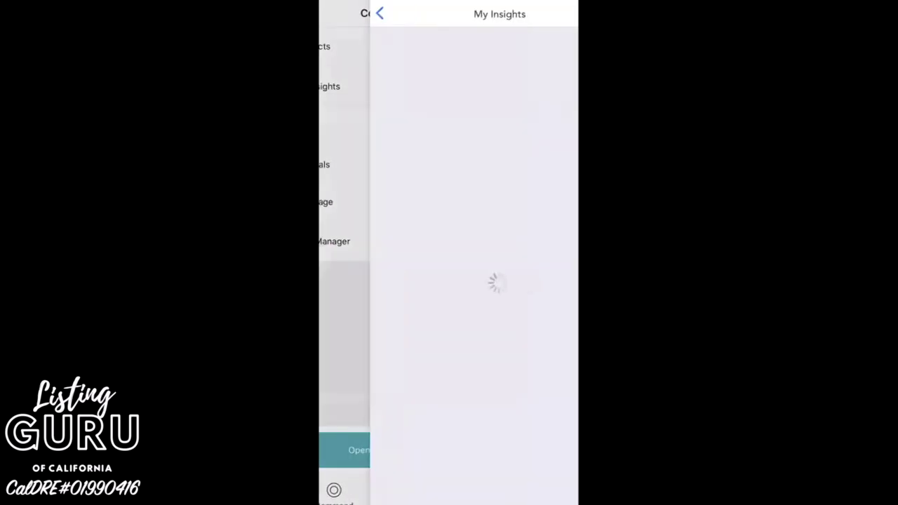
pyautogui.click(329, 14)
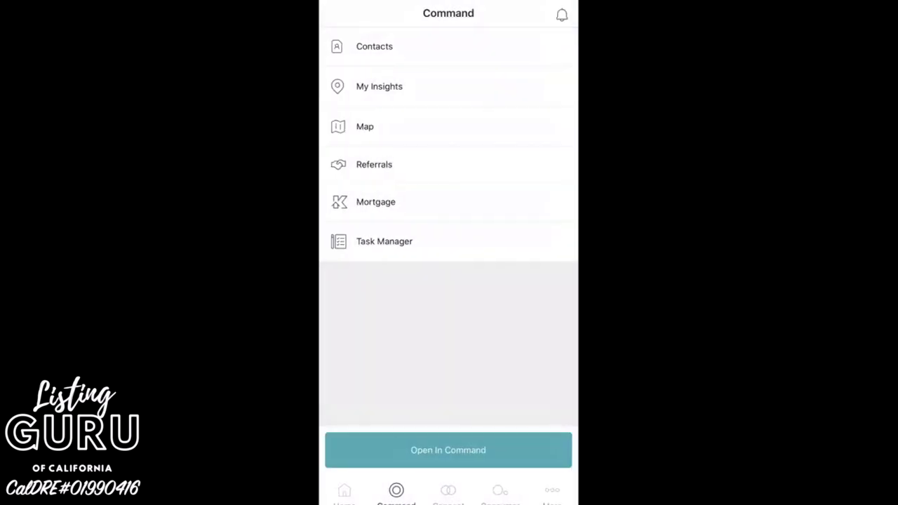
pyautogui.click(379, 127)
pyautogui.click(328, 14)
pyautogui.click(378, 164)
pyautogui.click(328, 13)
pyautogui.click(376, 202)
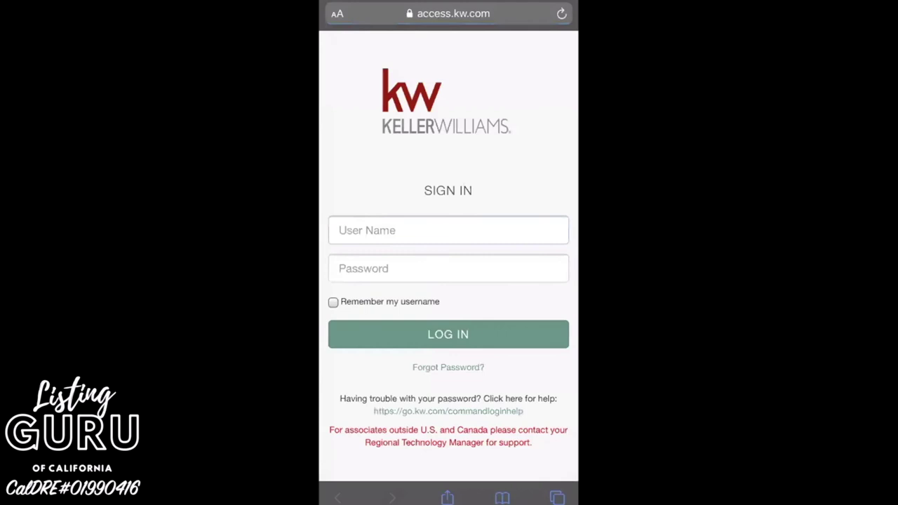
# - Fill the Keller Mortgage sign-in with the saved login, then enter 'agent' in the address bar
pyautogui.click(448, 230)
pyautogui.click(375, 333)
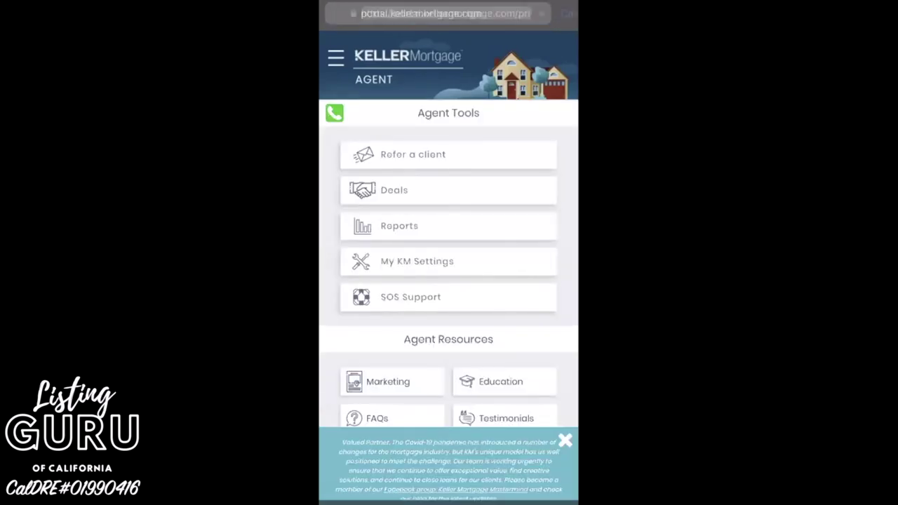
pyautogui.click(453, 13)
pyautogui.write('agent')
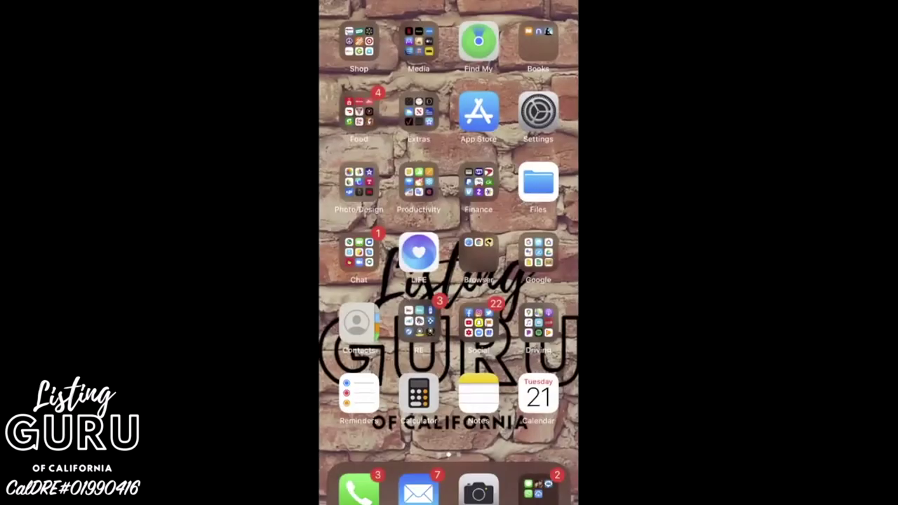
# - Open agent.kw.com in Chrome and sign in with the saved login
pyautogui.click(449, 192)
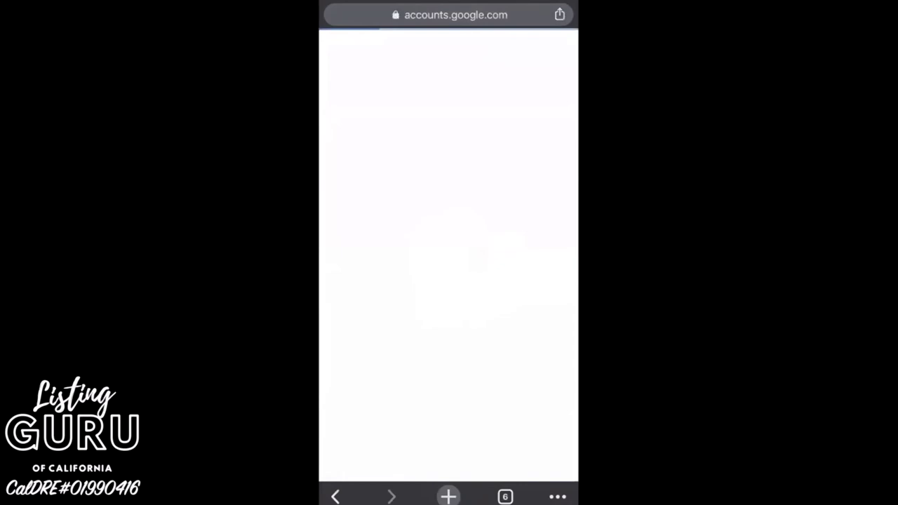
pyautogui.click(449, 14)
pyautogui.write('agent.kw')
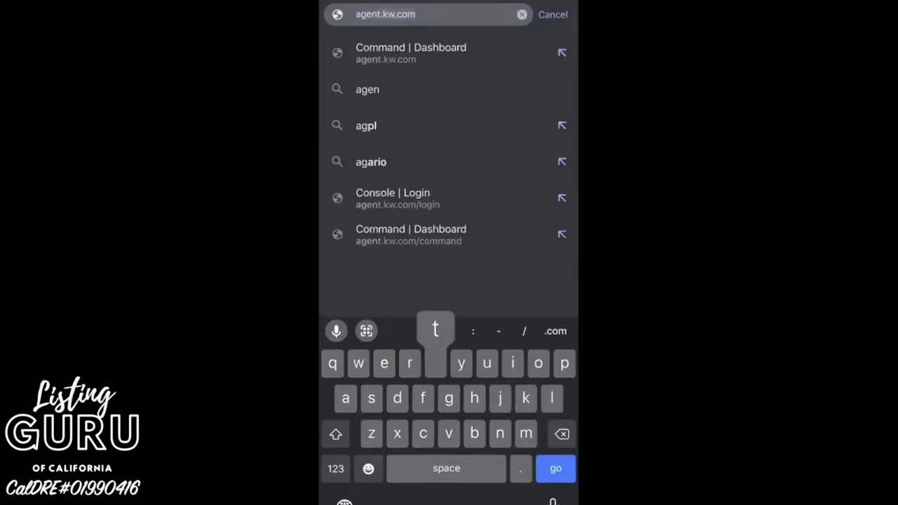
pyautogui.press('Return')
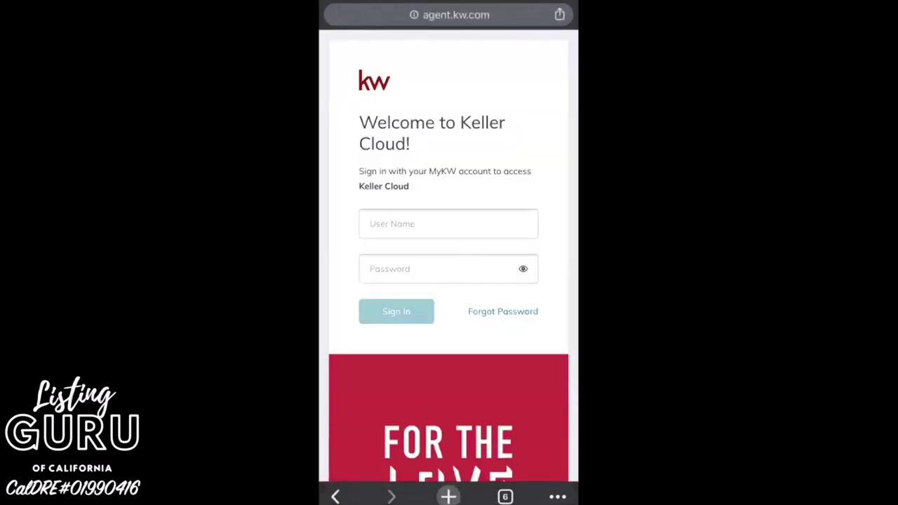
pyautogui.click(448, 223)
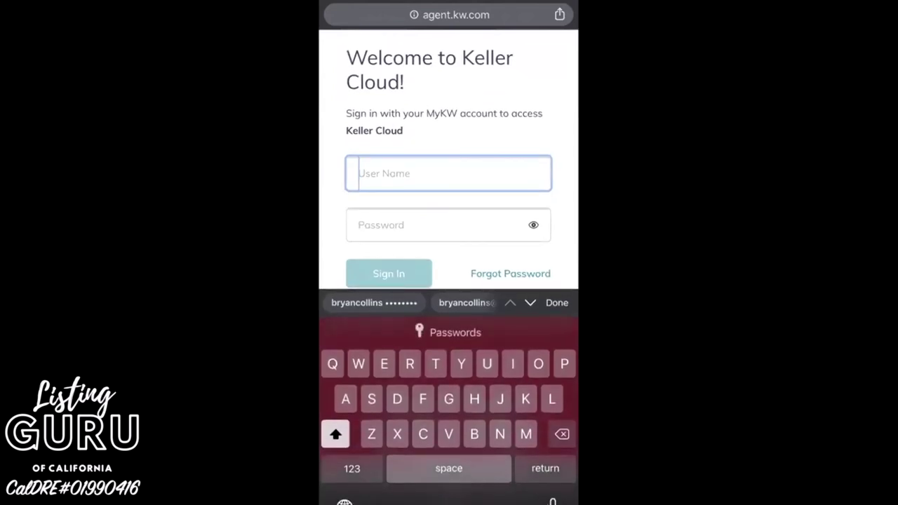
pyautogui.click(373, 304)
pyautogui.click(388, 287)
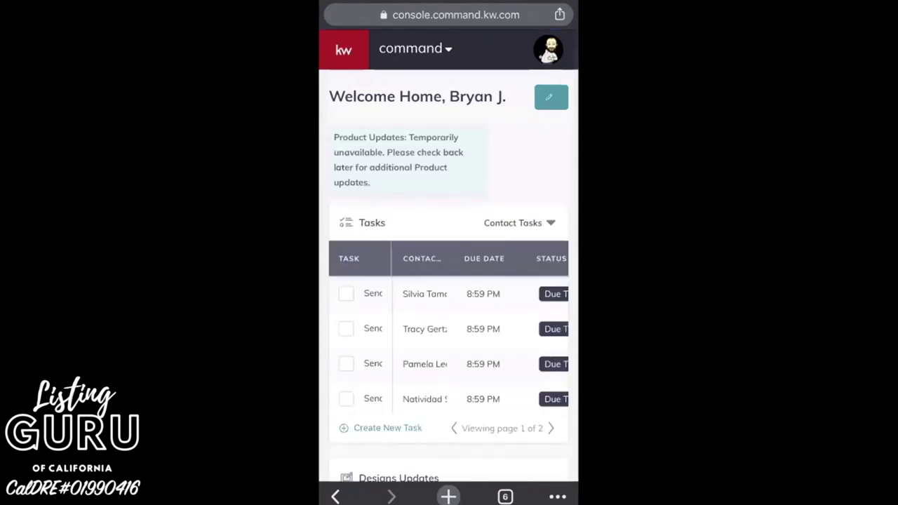
# - Scroll the web console, then go to the Contacts page from the navigation list
pyautogui.scroll(-3, 449, 316)
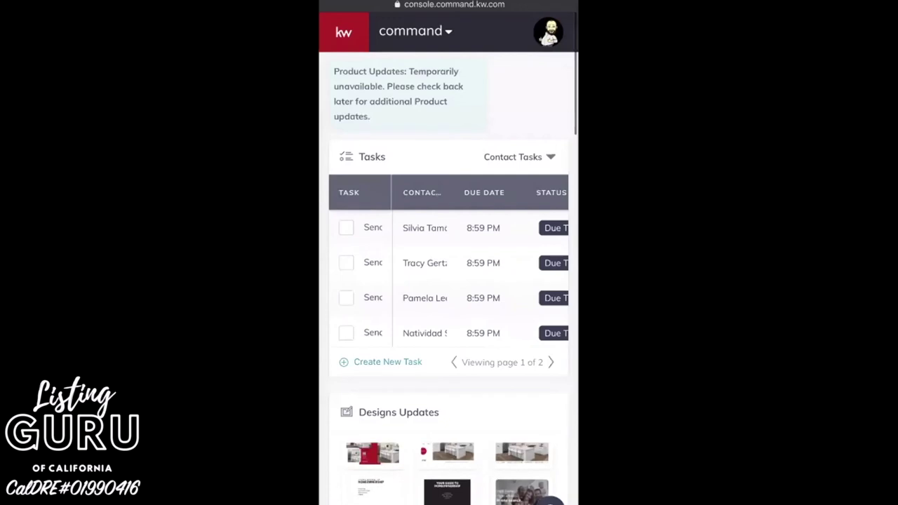
pyautogui.scroll(-1, 449, 281)
pyautogui.click(343, 31)
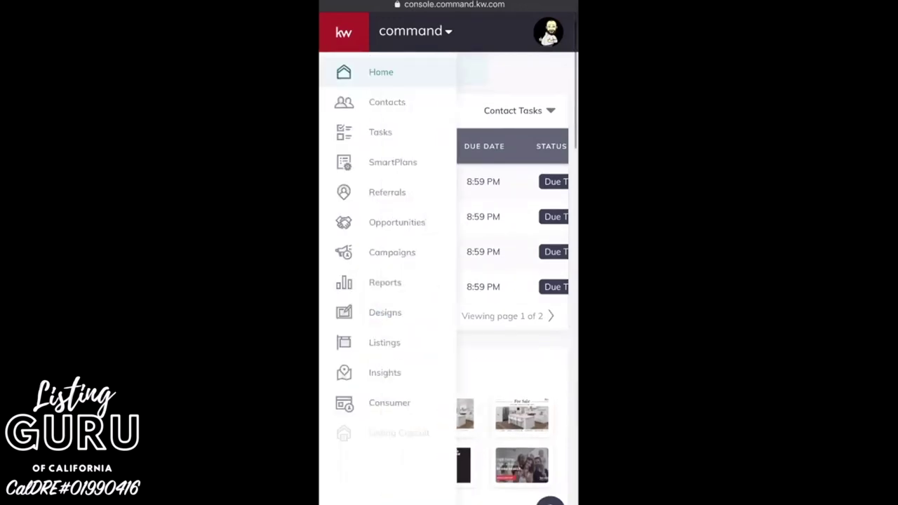
pyautogui.click(386, 101)
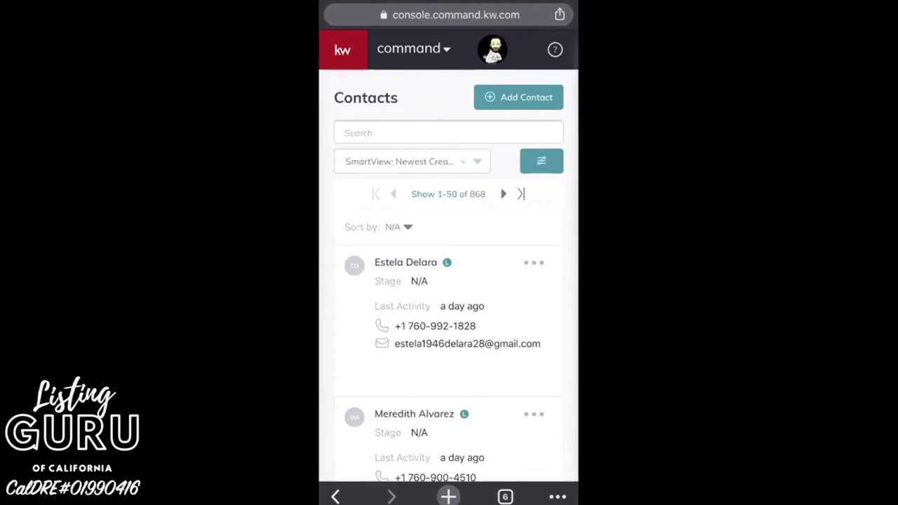
# - Leave the browser for the home screen and open the KW real-estate apps folder
pyautogui.click(558, 497)
pyautogui.click(557, 497)
pyautogui.moveTo(448, 501); pyautogui.dragTo(448, 295)
pyautogui.click(478, 250)
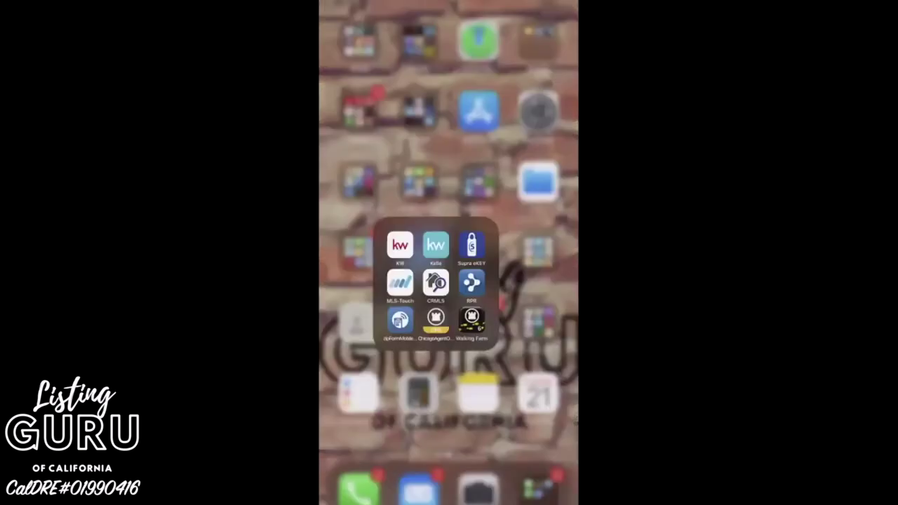
# - Launch KW Command and review the agent's profile from the More section
pyautogui.click(449, 186)
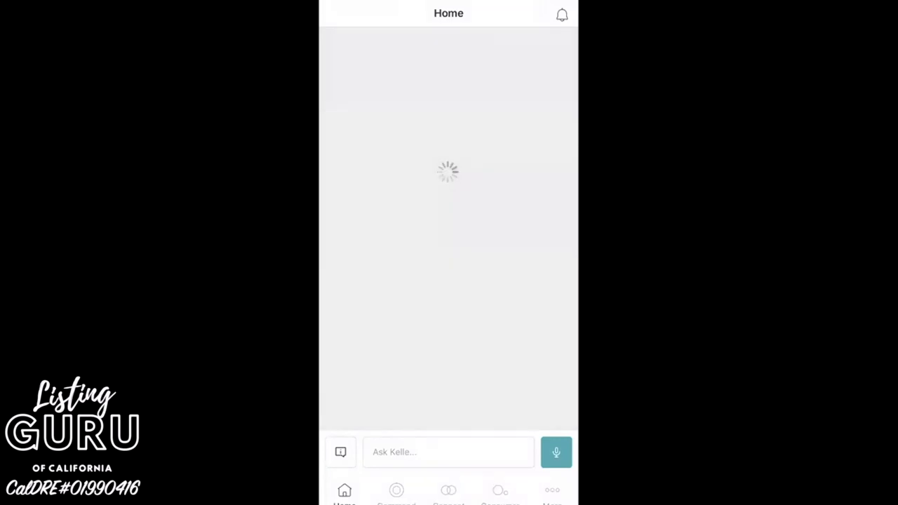
pyautogui.click(552, 492)
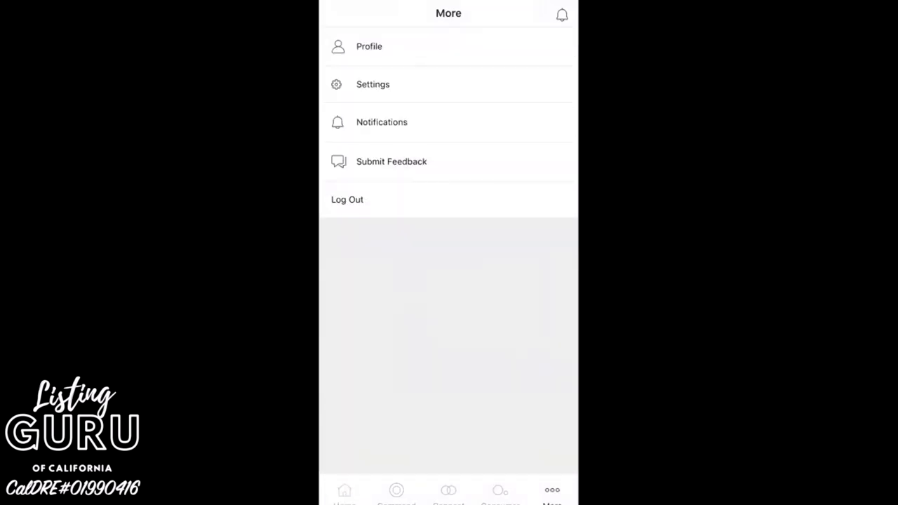
pyautogui.click(369, 46)
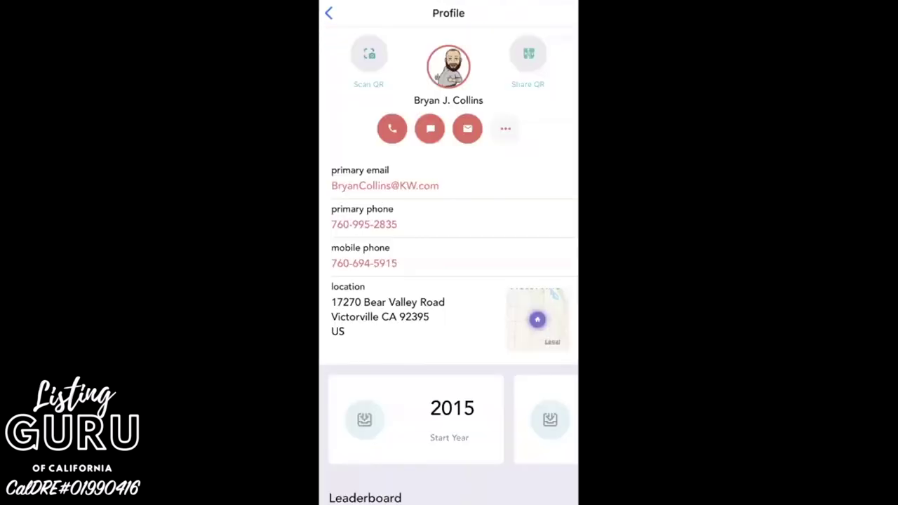
pyautogui.scroll(-10, 449, 267)
pyautogui.scroll(-3, 449, 266)
pyautogui.scroll(3, 449, 266)
pyautogui.scroll(-5, 449, 267)
pyautogui.scroll(8, 449, 267)
pyautogui.scroll(3, 448, 266)
pyautogui.click(328, 13)
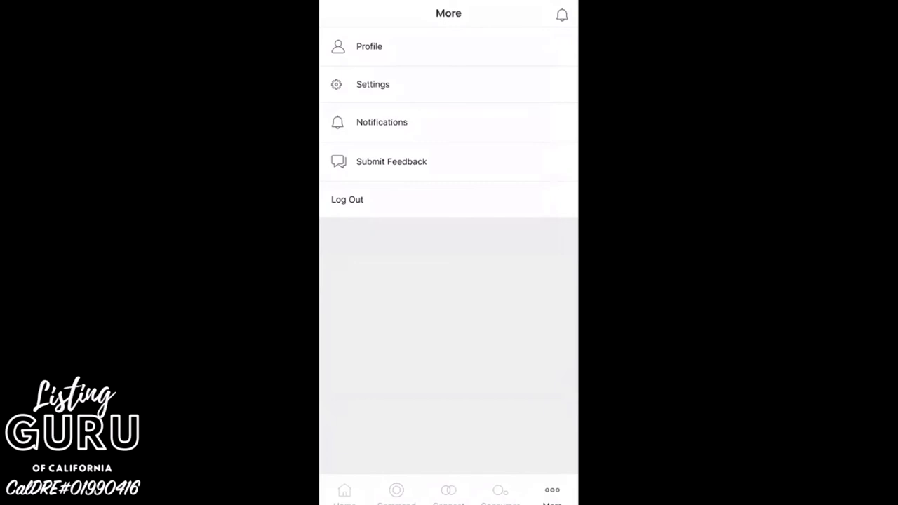
# - Look over Settings, recheck the profile, and return to the More page
pyautogui.click(373, 84)
pyautogui.click(327, 13)
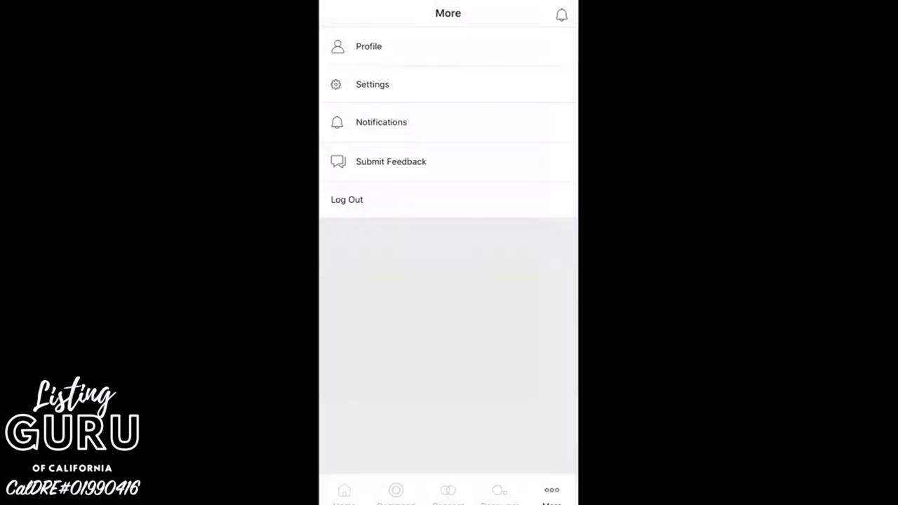
pyautogui.click(369, 46)
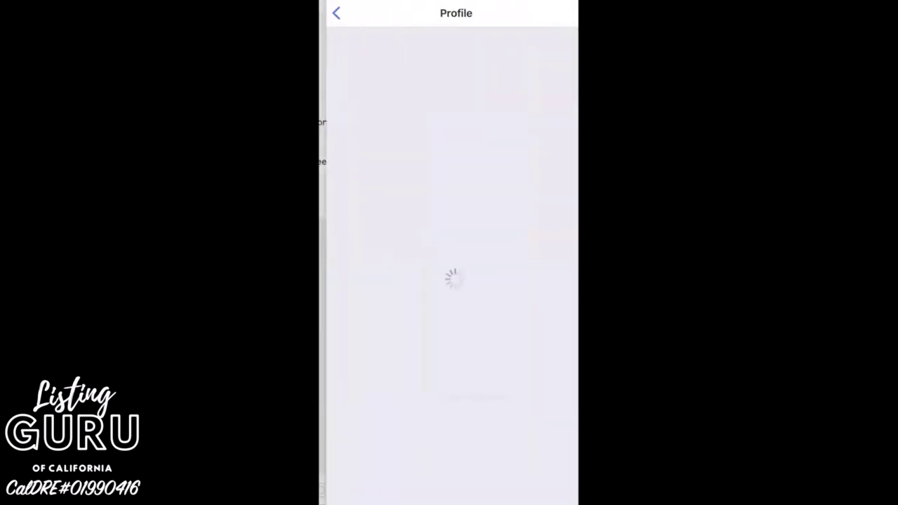
pyautogui.scroll(1, 449, 280)
pyautogui.scroll(-5, 448, 280)
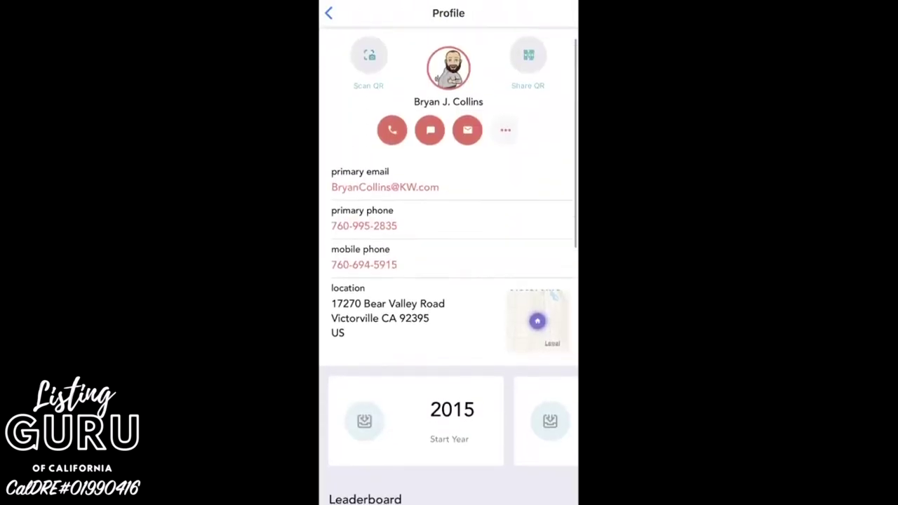
pyautogui.scroll(5, 448, 281)
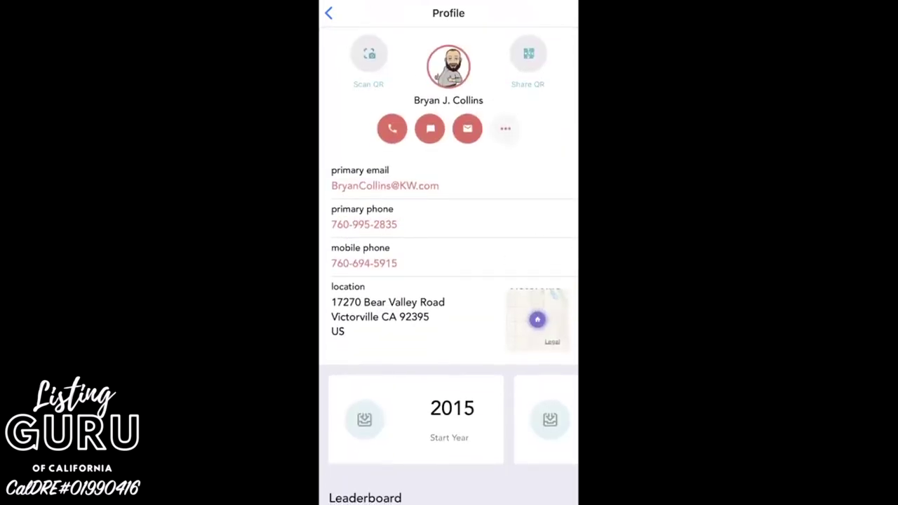
pyautogui.click(328, 13)
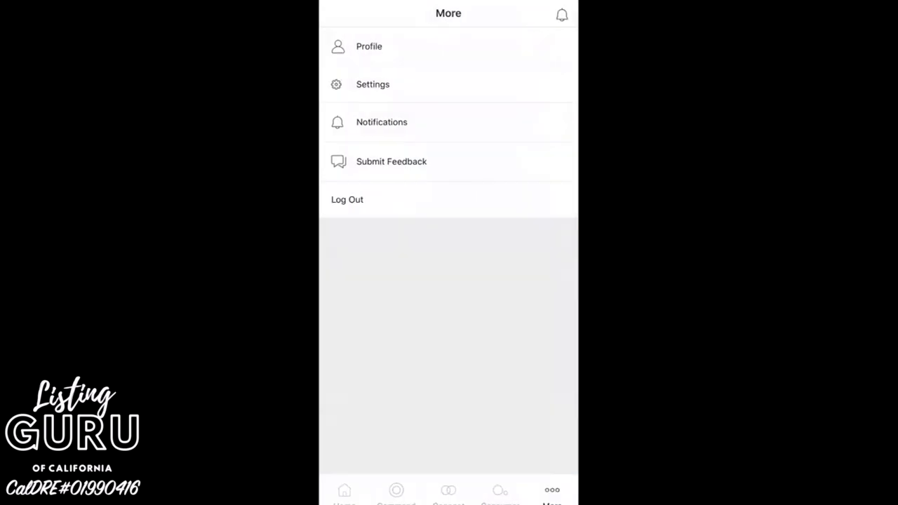
# - Scroll the Home feed, then switch to the Command section and scroll its list
pyautogui.click(344, 491)
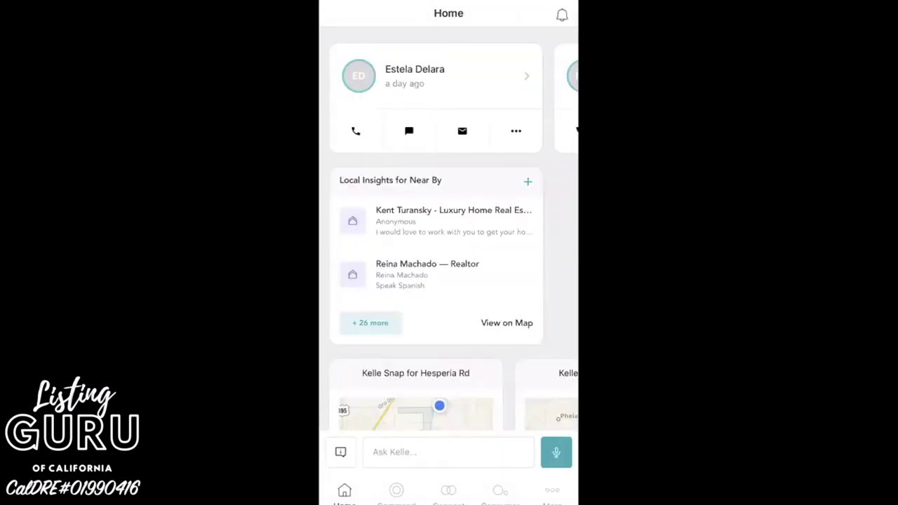
pyautogui.scroll(-3, 448, 245)
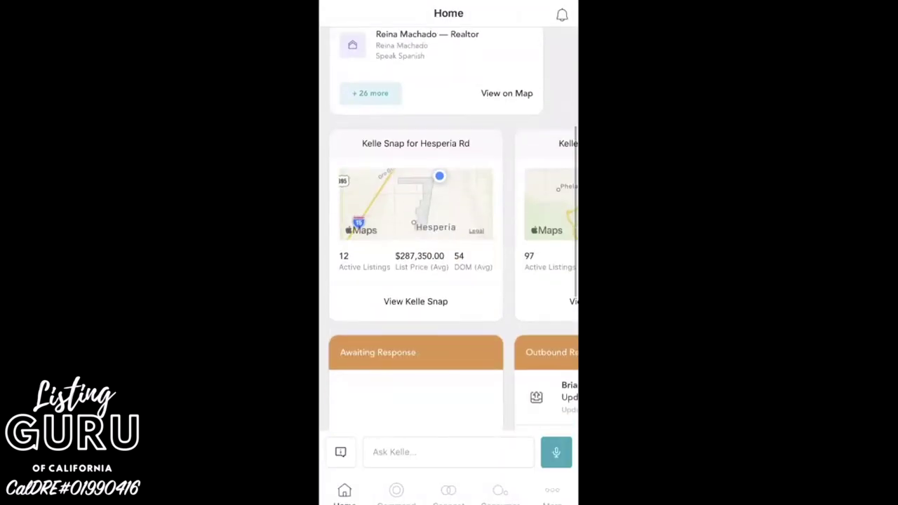
pyautogui.click(396, 491)
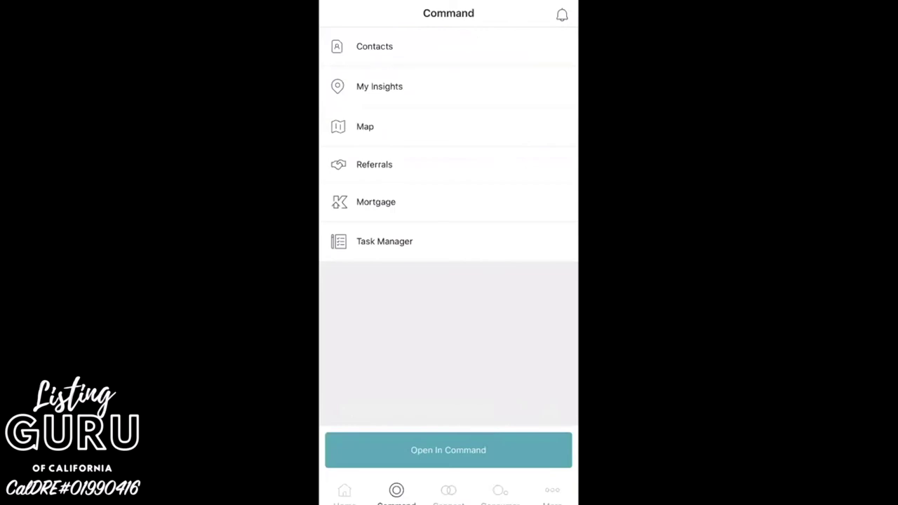
pyautogui.scroll(-1, 448, 211)
pyautogui.scroll(2, 449, 210)
pyautogui.scroll(2, 448, 211)
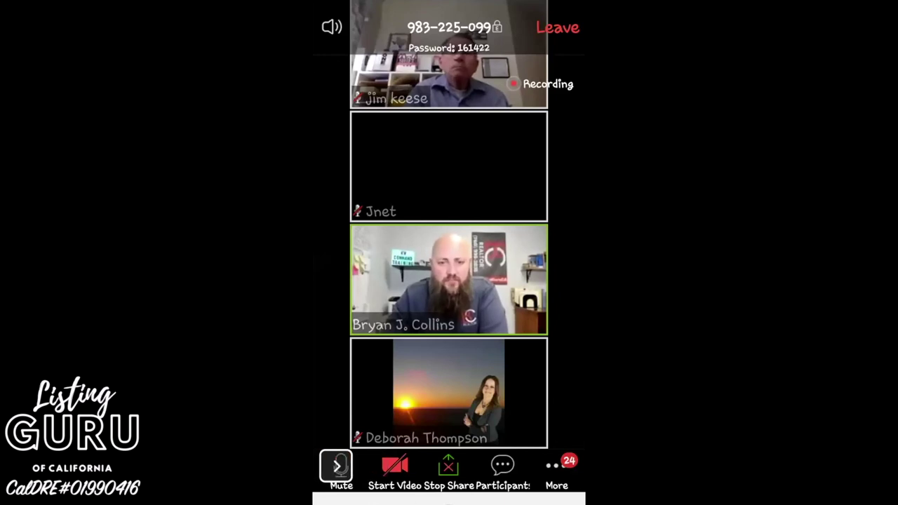
# - Leave the Zoom meeting and switch to the KW map search app through Recents
pyautogui.click(449, 499)
pyautogui.click(372, 499)
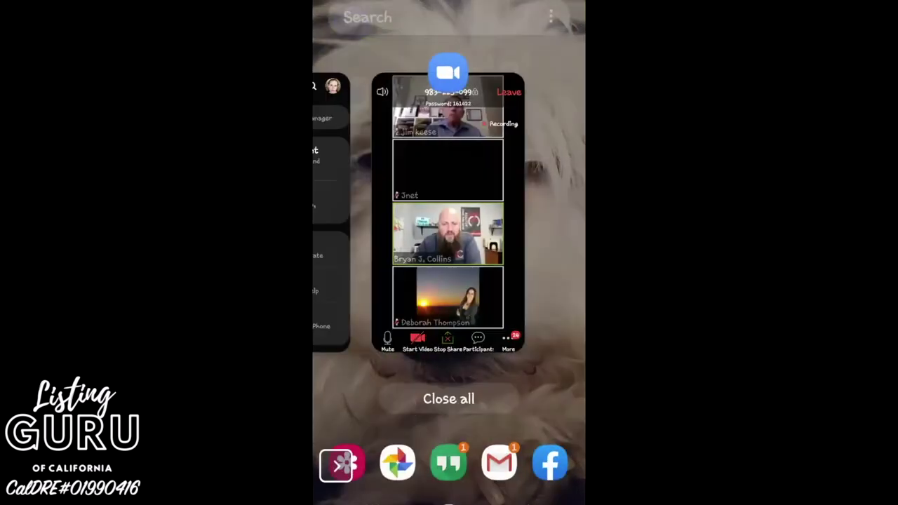
pyautogui.moveTo(505, 210); pyautogui.dragTo(351, 210)
pyautogui.click(449, 210)
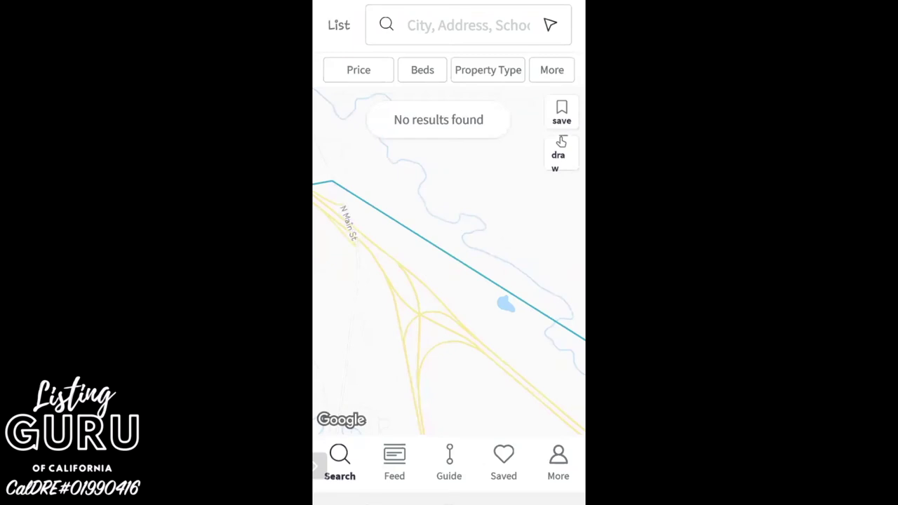
# - Open Chrome from the Google folder and submit the KW agent sign-in
pyautogui.click(373, 498)
pyautogui.click(449, 499)
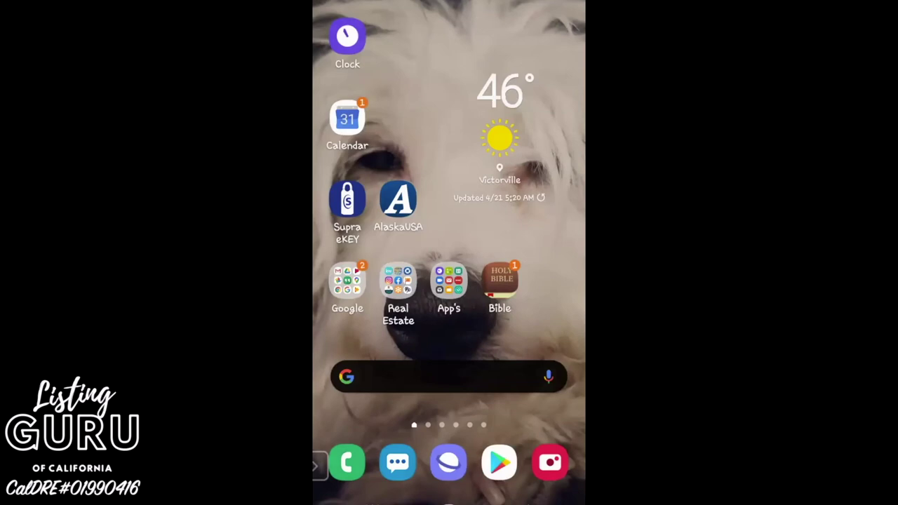
pyautogui.click(347, 280)
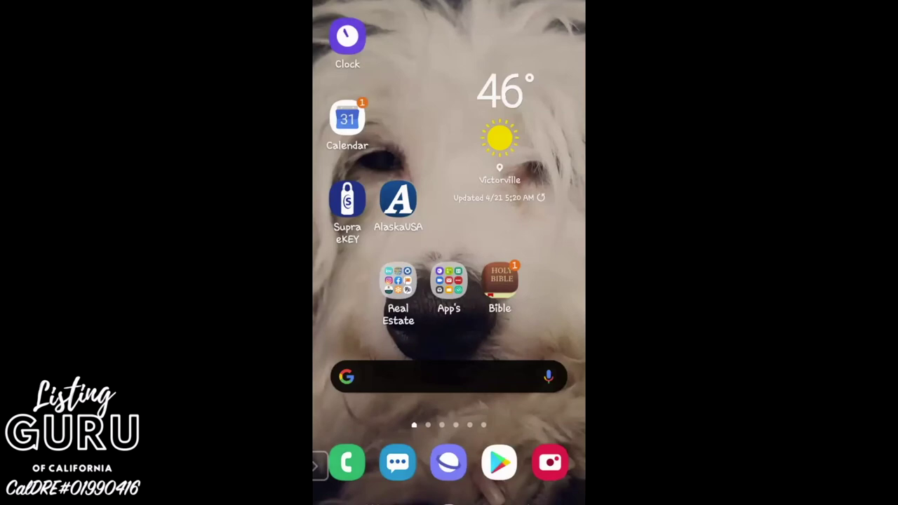
pyautogui.click(477, 246)
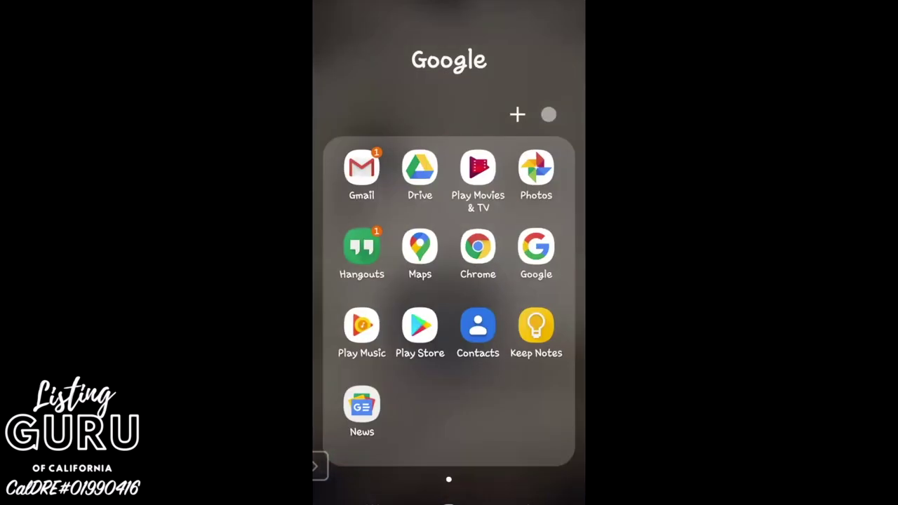
pyautogui.click(418, 266)
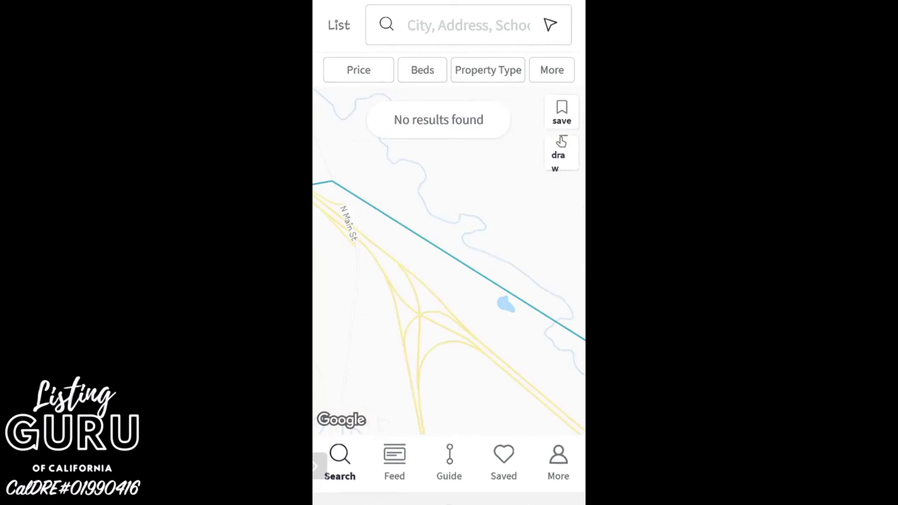
# - Return to Chrome's KW sign-in page and turn on Desktop site
pyautogui.click(372, 499)
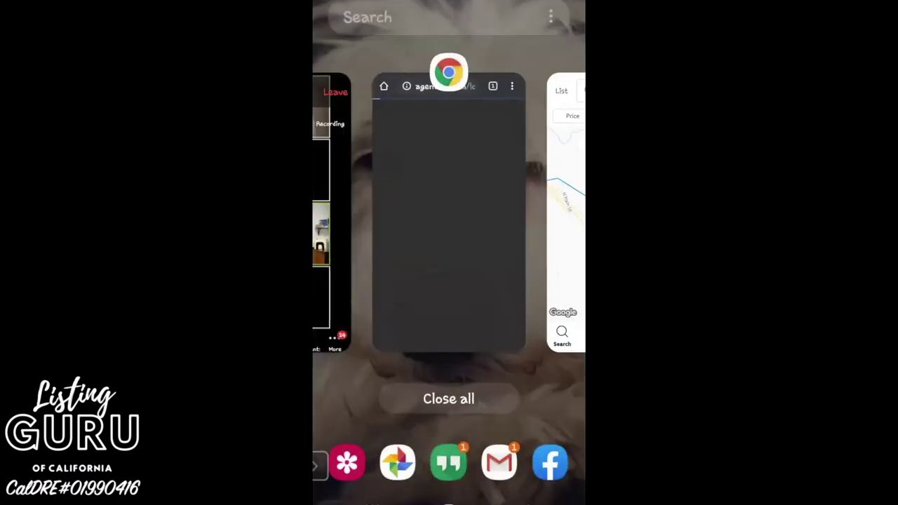
pyautogui.click(449, 210)
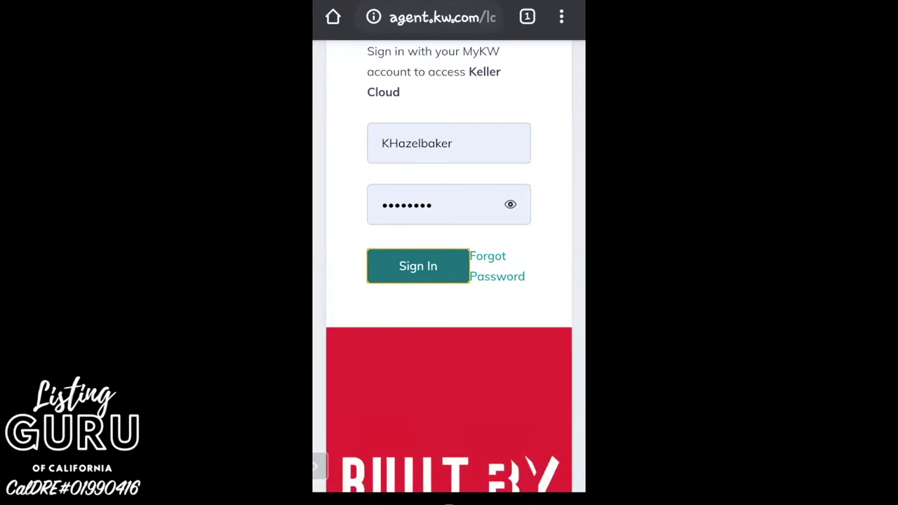
pyautogui.click(561, 17)
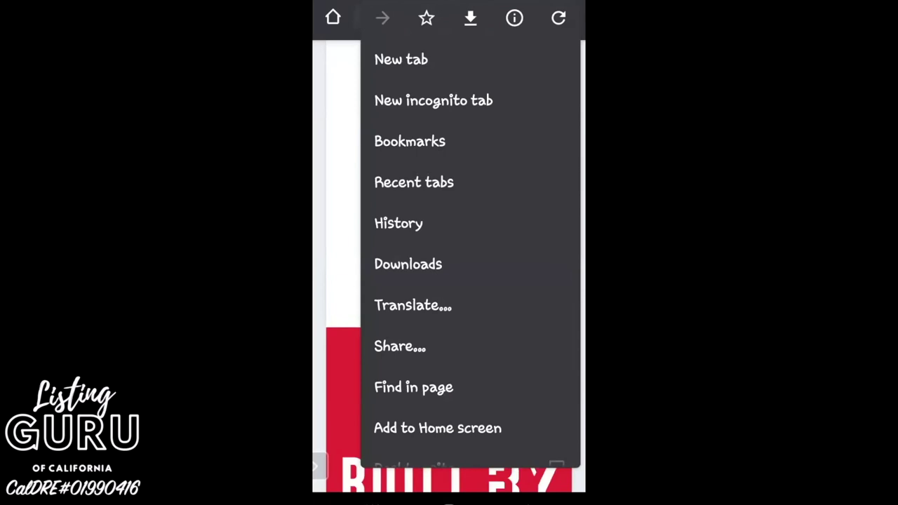
pyautogui.scroll(-3, 470, 252)
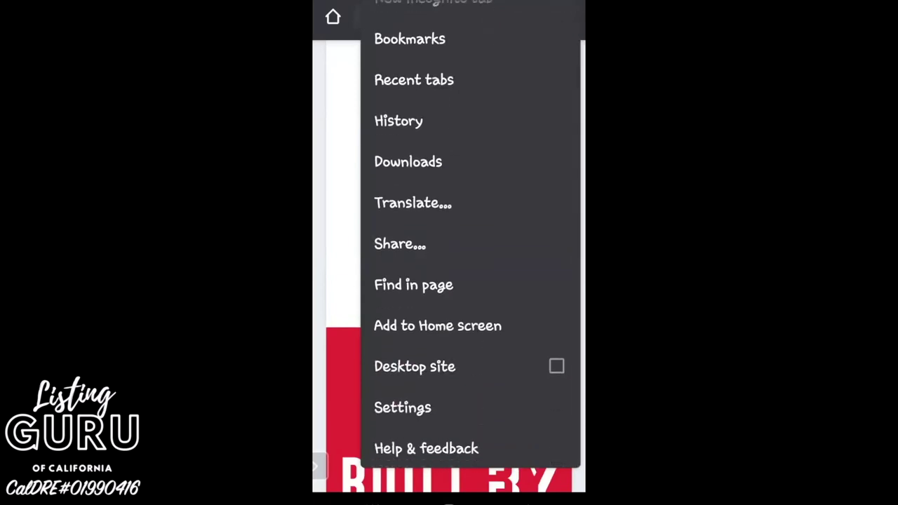
pyautogui.click(414, 366)
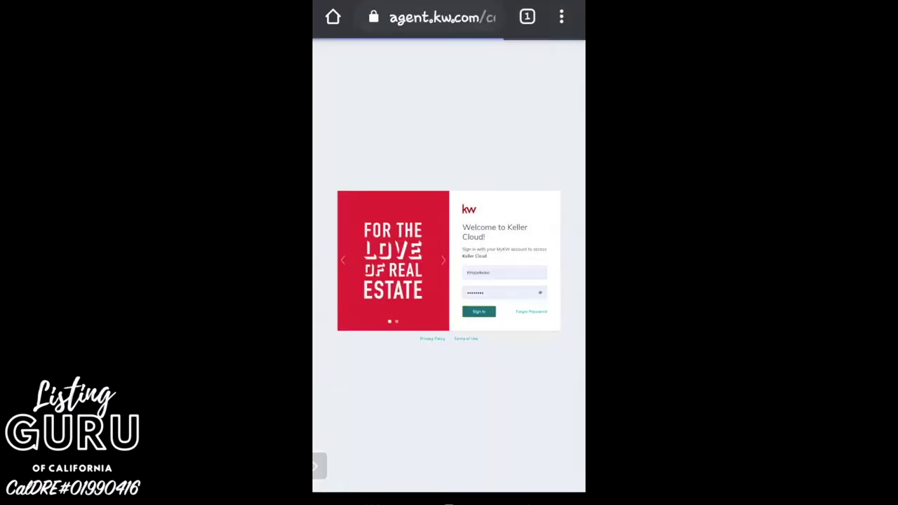